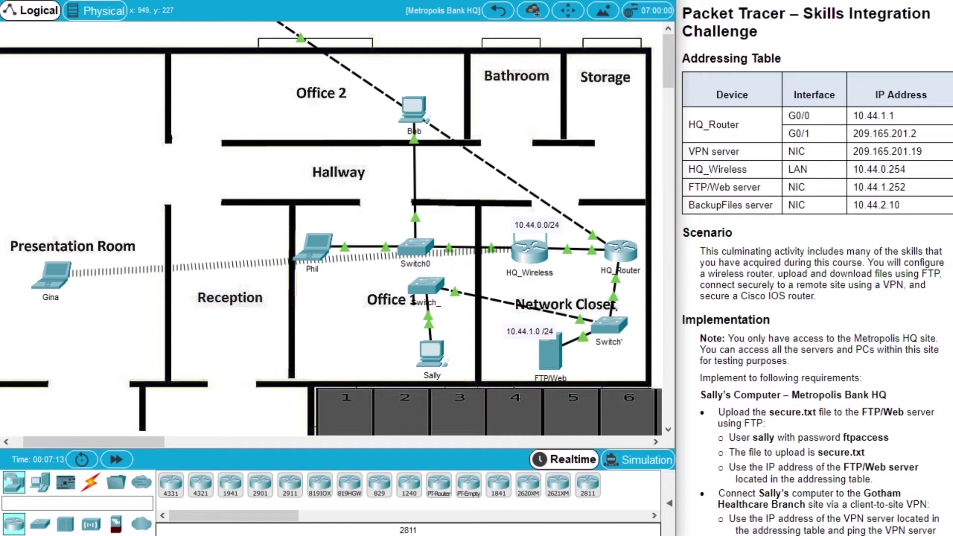
Read the lab requirements, then open the Office 1 PC's device window
{"action": "scroll", "coordinate": [815, 226], "scroll_direction": "down", "scroll_amount": 3}
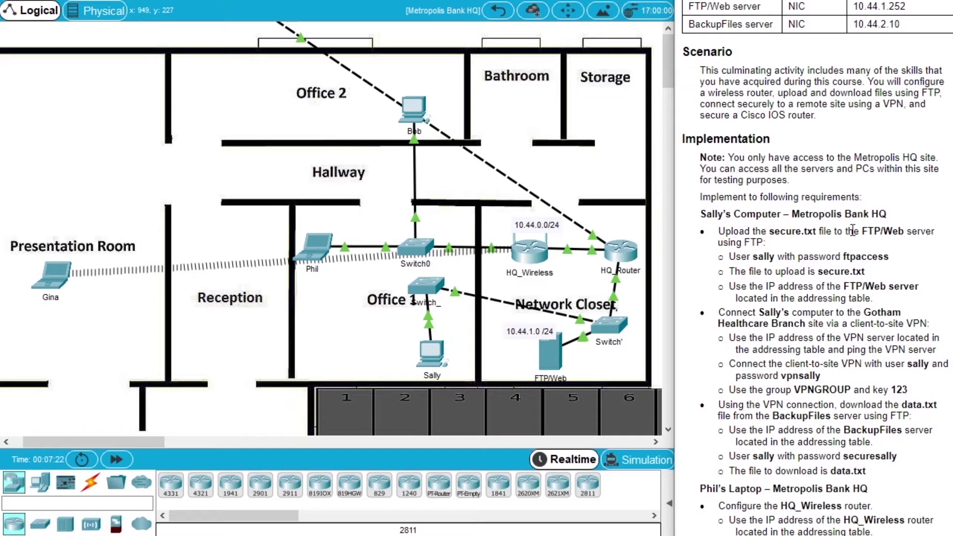
{"action": "left_click", "coordinate": [432, 354]}
Reposition and widen the PC window, then launch its Command Prompt
{"action": "left_click_drag", "start_coordinate": [514, 17], "coordinate": [297, 71]}
{"action": "left_click_drag", "start_coordinate": [528, 287], "coordinate": [624, 294]}
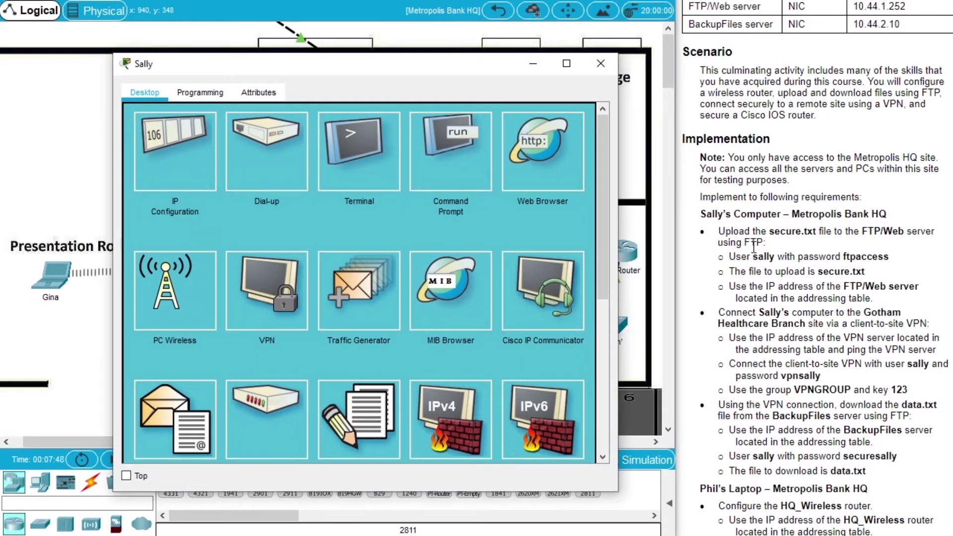
{"action": "left_click", "coordinate": [449, 178]}
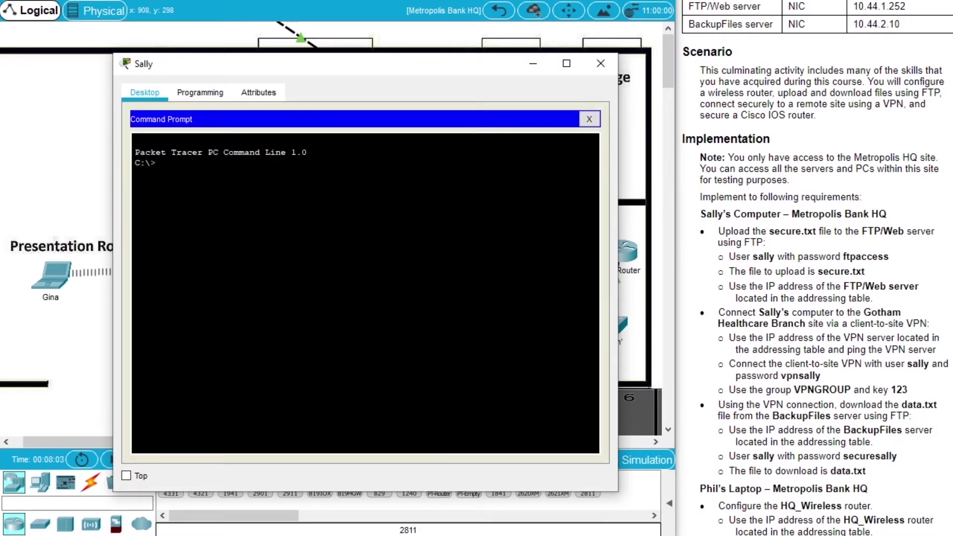
{"action": "scroll", "coordinate": [816, 269], "scroll_direction": "up", "scroll_amount": 3}
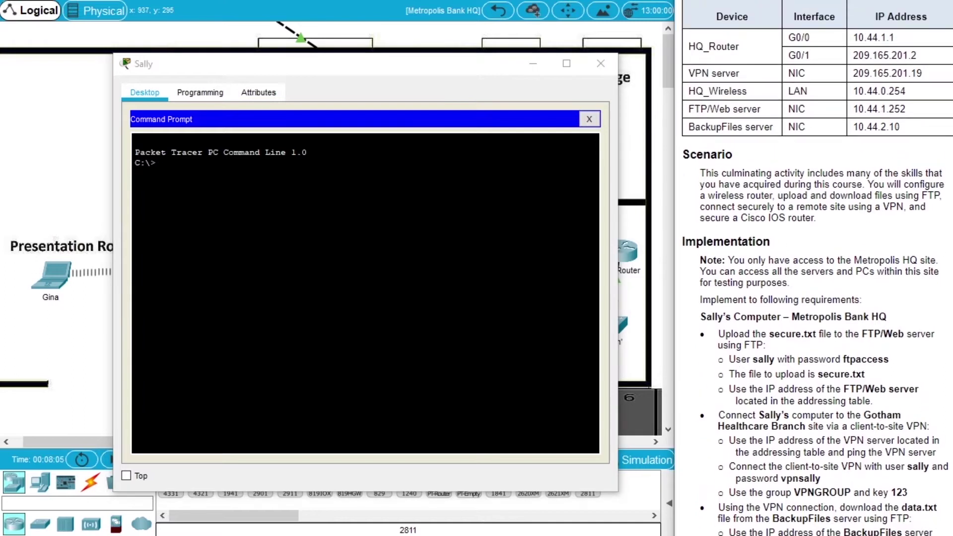
{"action": "scroll", "coordinate": [817, 268], "scroll_direction": "up", "scroll_amount": 2}
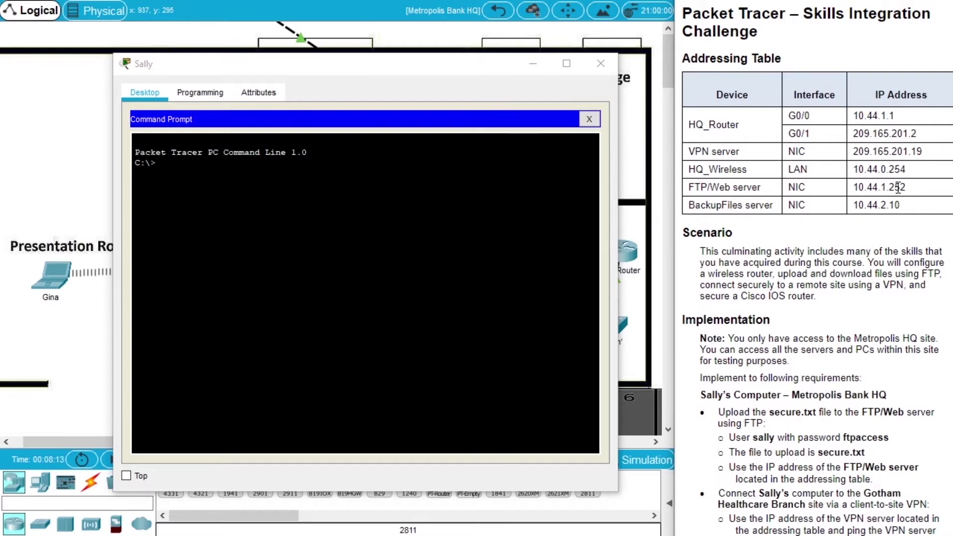
Ping the FTP/Web server 10.44.1.252, then start an FTP connection to it
{"action": "left_click", "coordinate": [447, 201]}
{"action": "type", "text": "ping "}
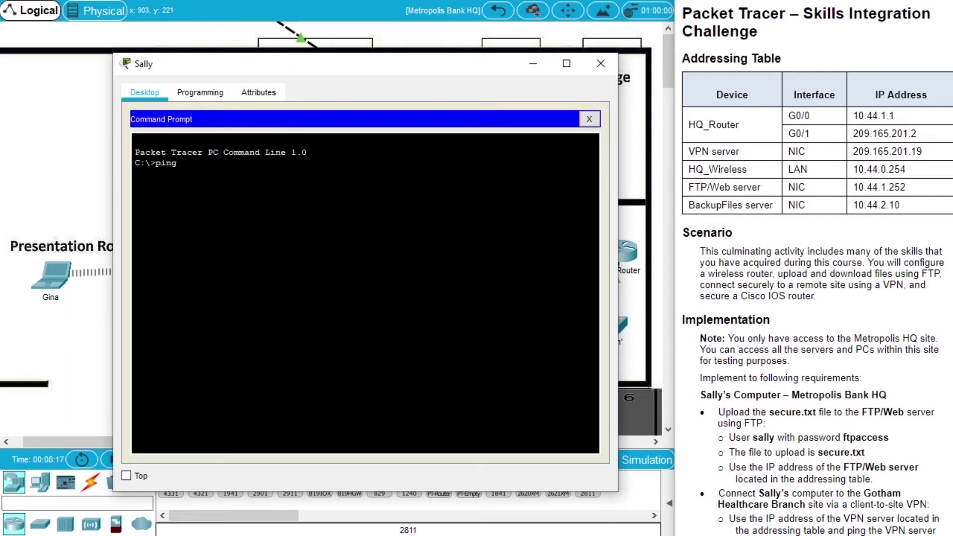
{"action": "type", "text": "10.44.1.252"}
{"action": "key", "text": "Return"}
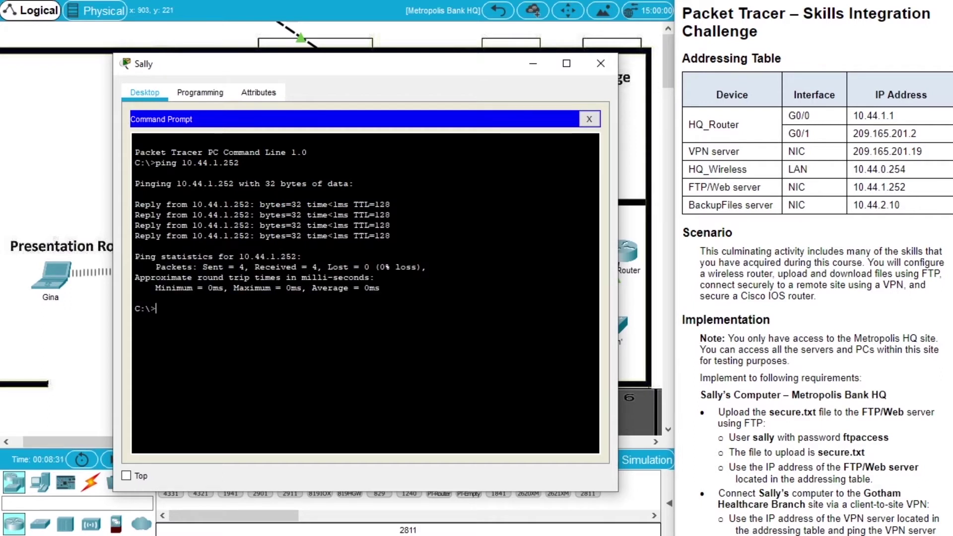
{"action": "type", "text": "ftp 10.44.1.252"}
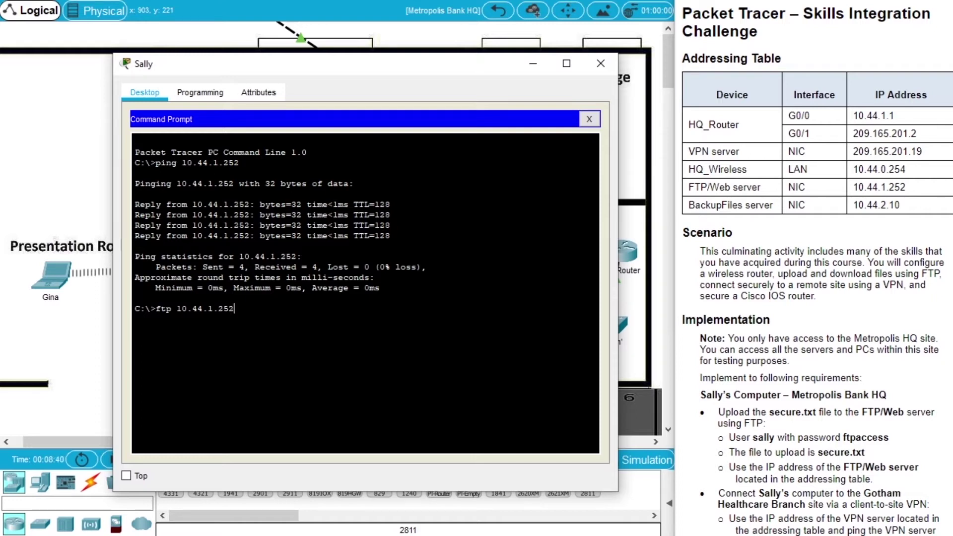
{"action": "key", "text": "Return"}
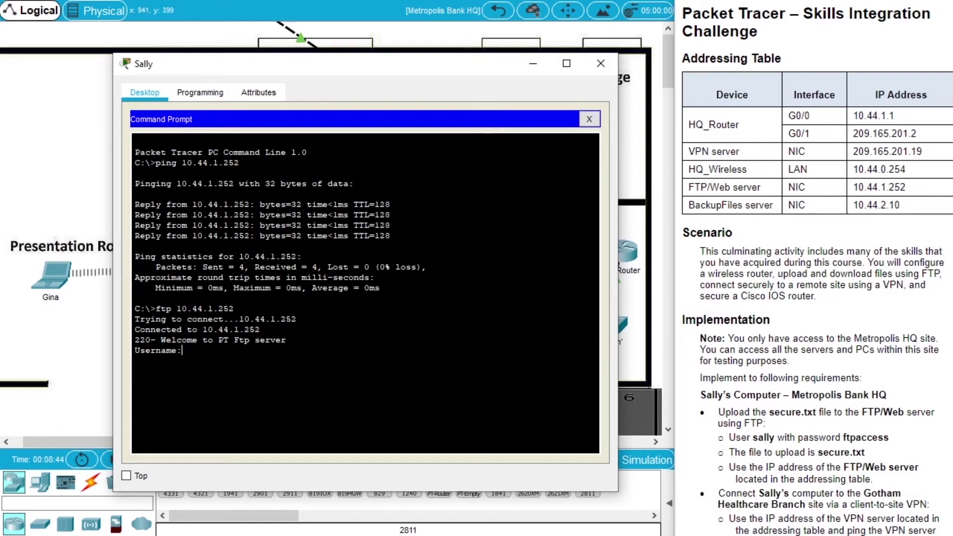
Log in to the FTP server with the assigned credentials and upload secure.txt
{"action": "left_click", "coordinate": [946, 238]}
{"action": "scroll", "coordinate": [946, 238], "scroll_direction": "down", "scroll_amount": 4}
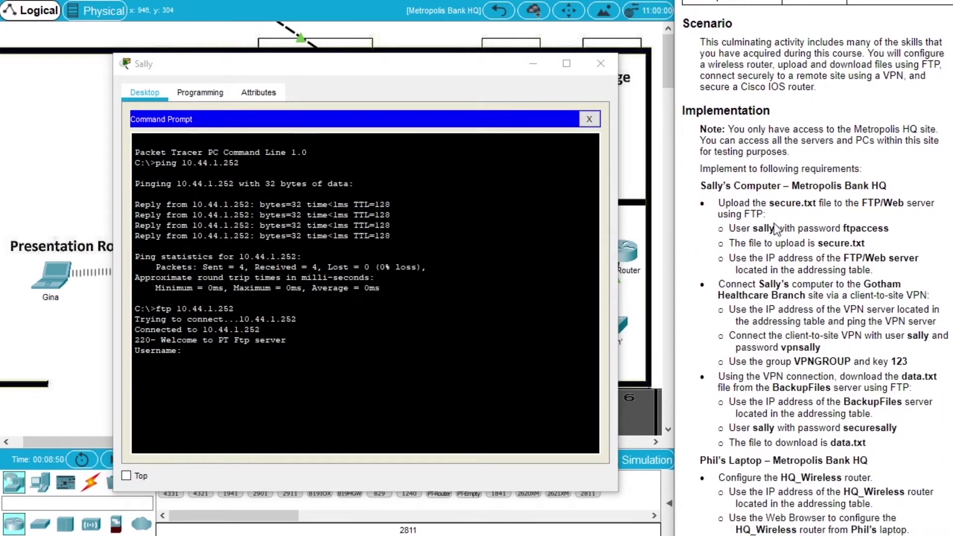
{"action": "double_click", "coordinate": [767, 229]}
{"action": "left_click", "coordinate": [364, 397]}
{"action": "type", "text": "sally"}
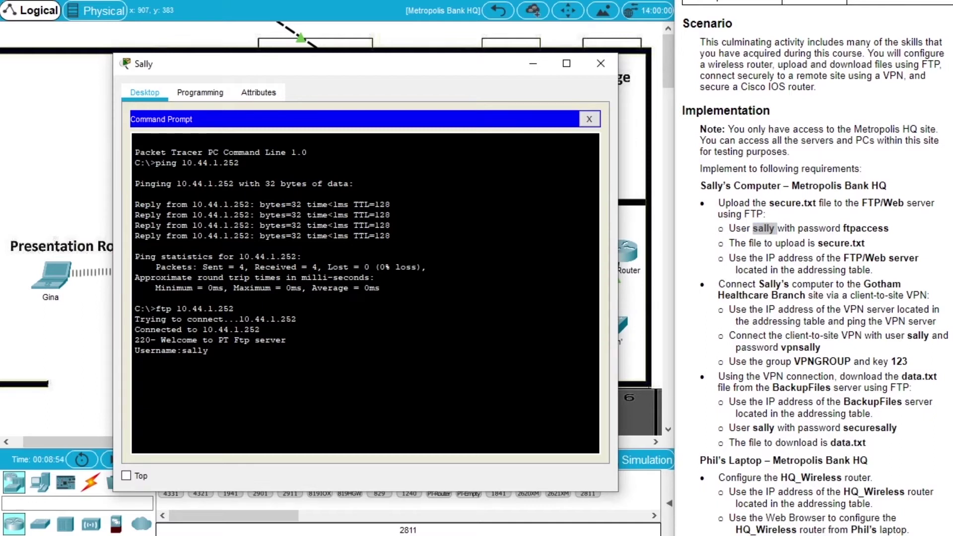
{"action": "key", "text": "Return"}
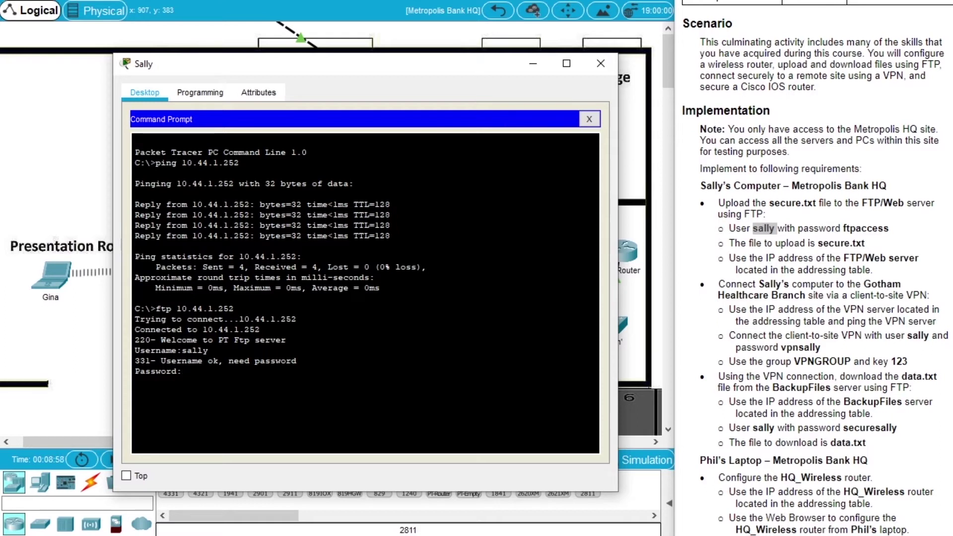
{"action": "key", "text": "Return"}
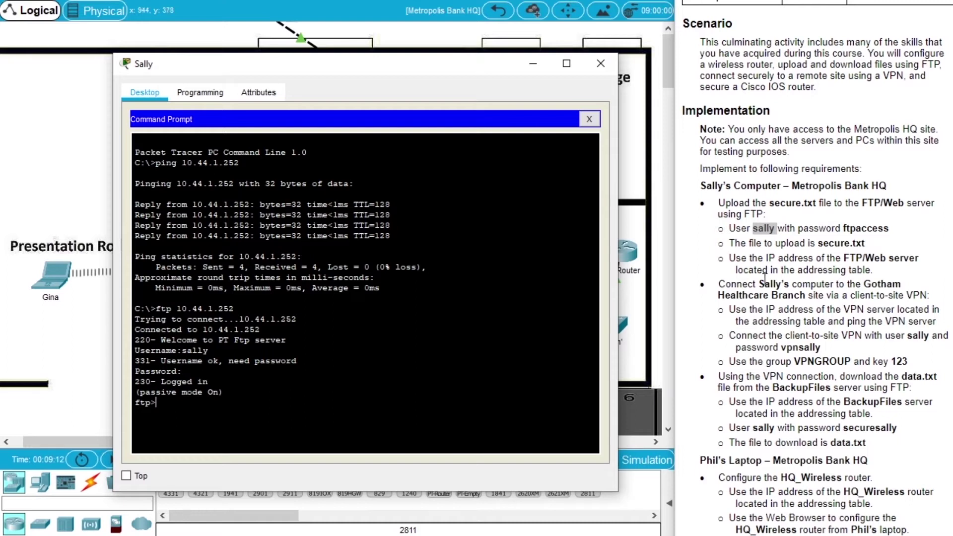
{"action": "type", "text": "put secure.txt"}
{"action": "key", "text": "Return"}
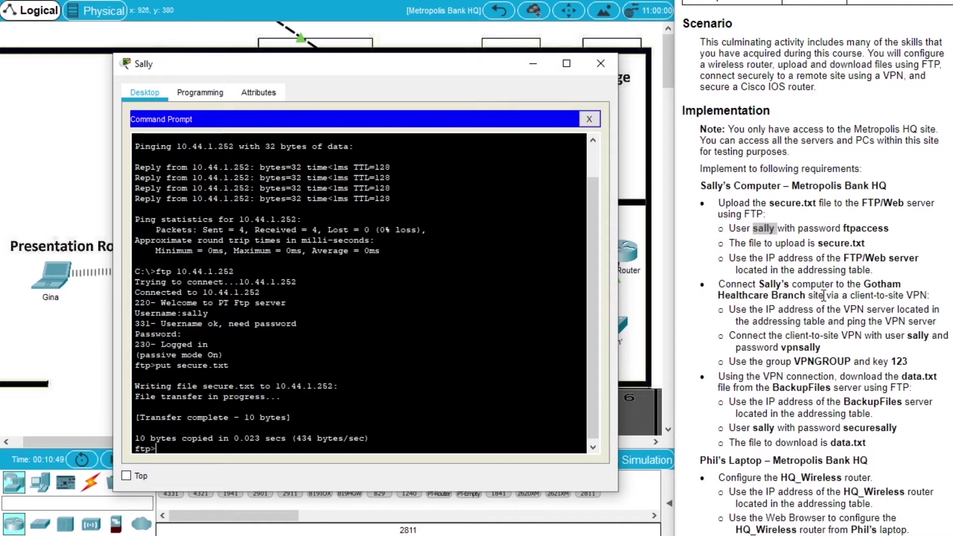
Quit the FTP session and close the command line
{"action": "left_click_drag", "start_coordinate": [952, 266], "coordinate": [952, 278]}
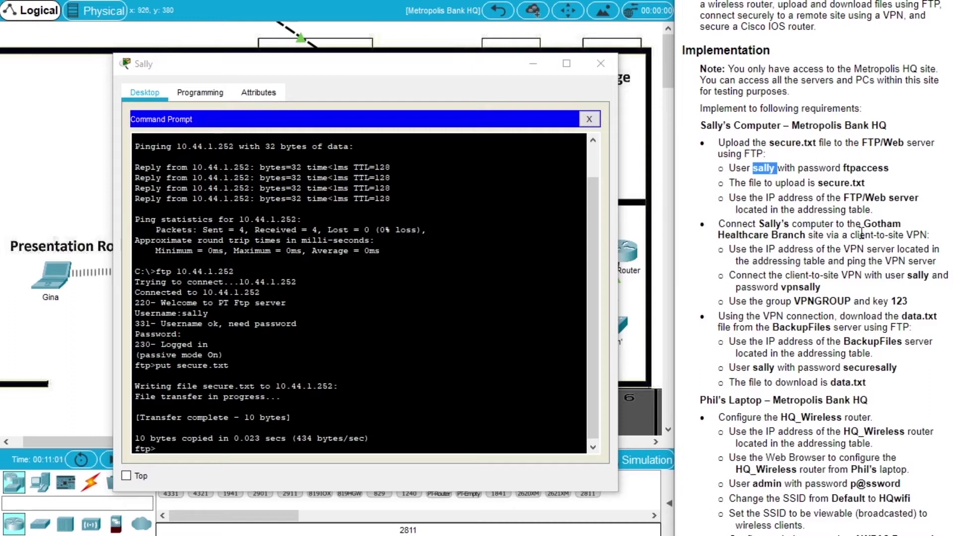
{"action": "left_click_drag", "start_coordinate": [851, 234], "coordinate": [903, 235]}
{"action": "left_click", "coordinate": [344, 386]}
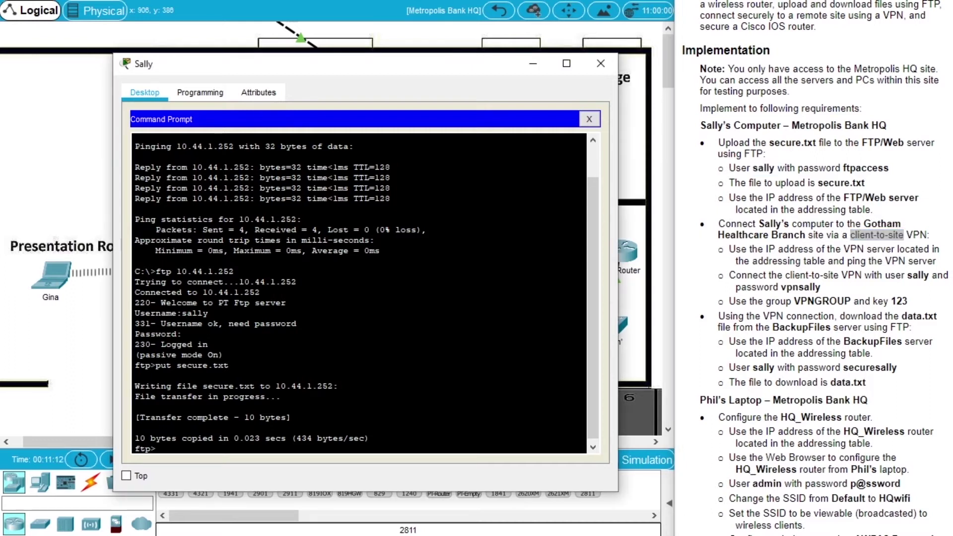
{"action": "type", "text": "qui"}
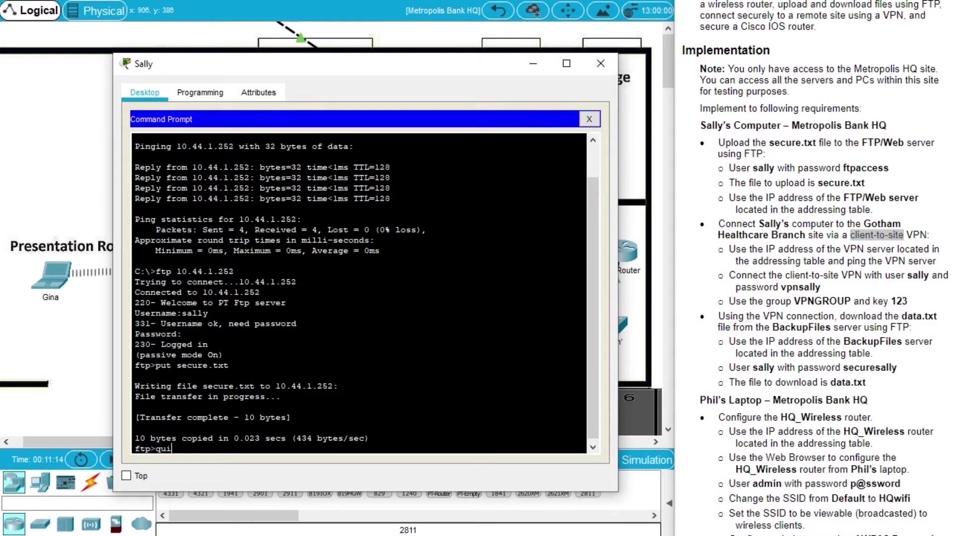
{"action": "type", "text": "t"}
{"action": "key", "text": "Return"}
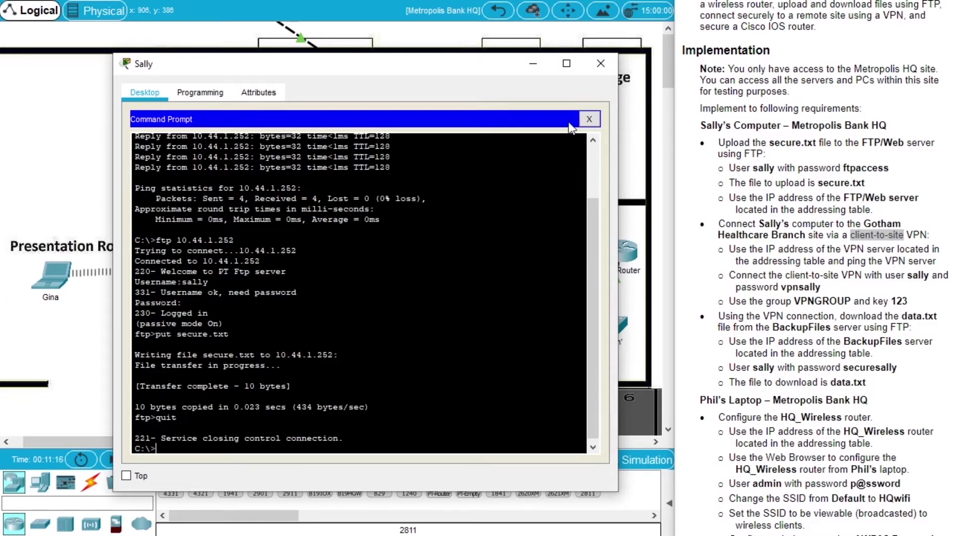
{"action": "left_click", "coordinate": [588, 119]}
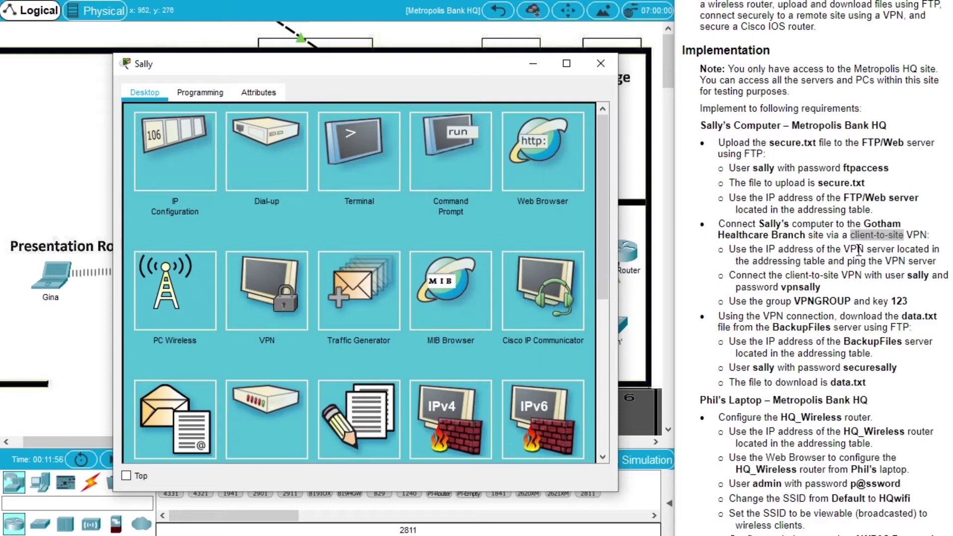
Ping the VPN server 209.165.201.19 twice until all four replies succeed, then close Command Prompt
{"action": "left_click_drag", "start_coordinate": [844, 249], "coordinate": [894, 249]}
{"action": "scroll", "coordinate": [894, 250], "scroll_direction": "up", "scroll_amount": 3}
{"action": "scroll", "coordinate": [737, 133], "scroll_direction": "up", "scroll_amount": 5}
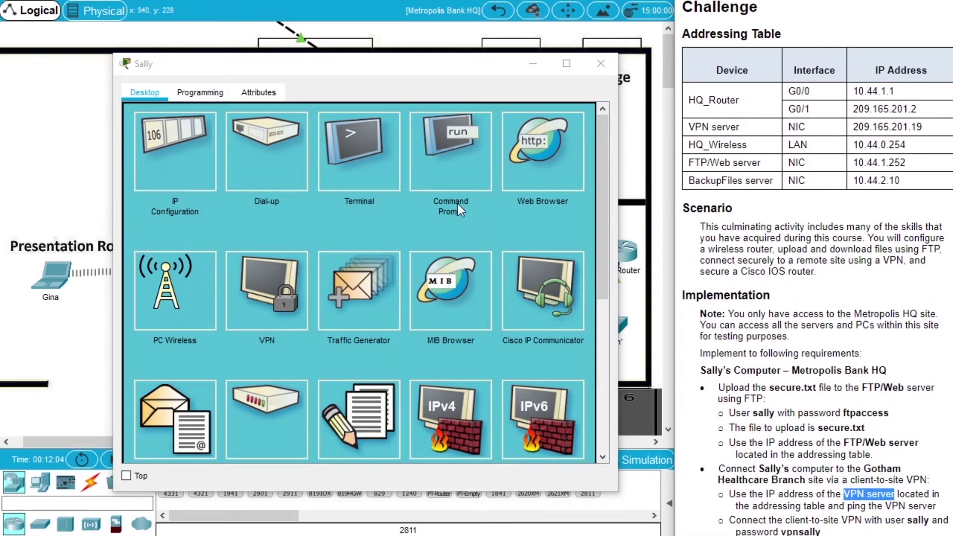
{"action": "left_click", "coordinate": [449, 166]}
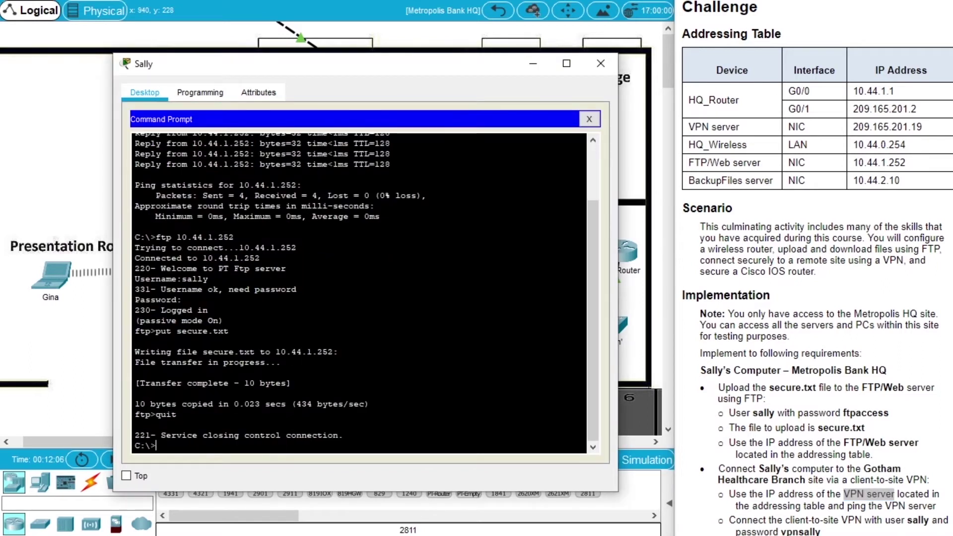
{"action": "type", "text": "ping"}
{"action": "type", "text": "209.165."}
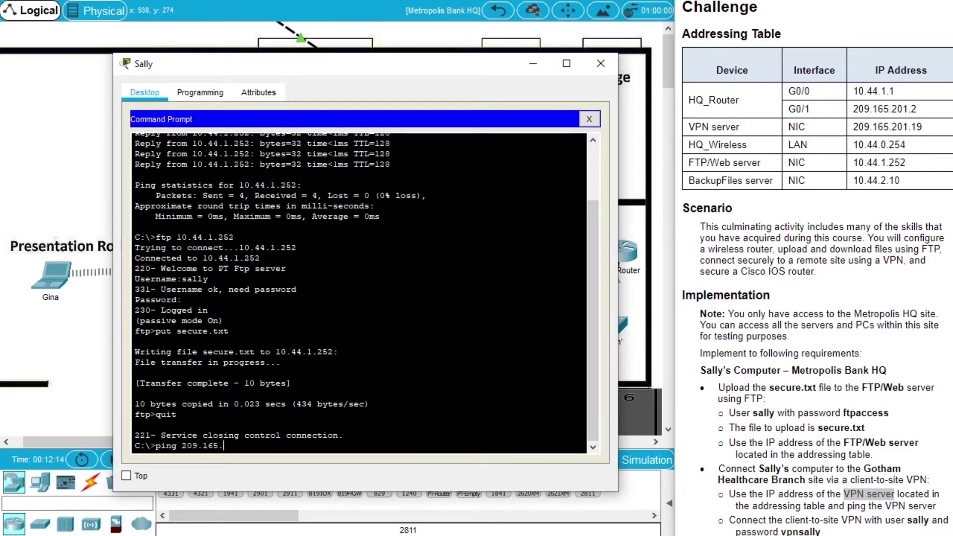
{"action": "type", "text": "201.19"}
{"action": "key", "text": "Return"}
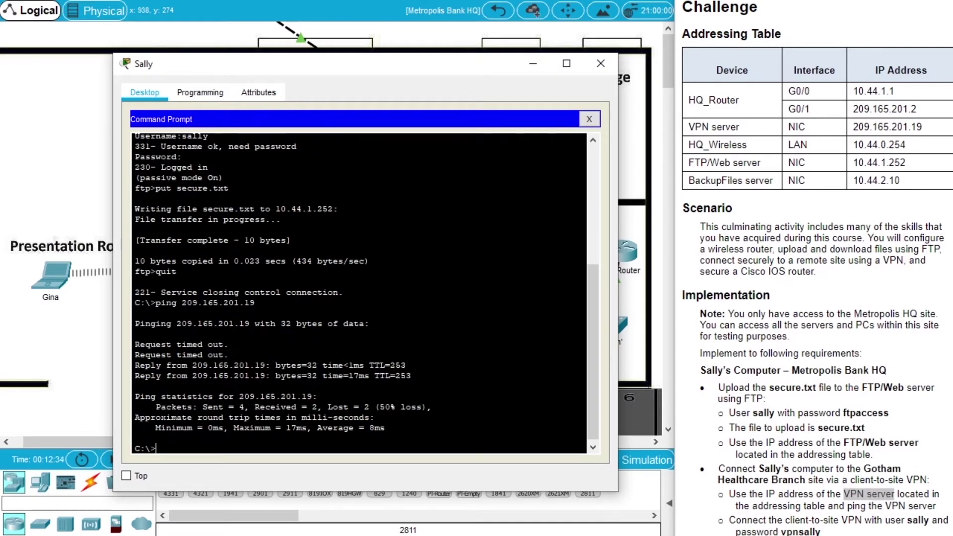
{"action": "key", "text": "Up"}
{"action": "key", "text": "Return"}
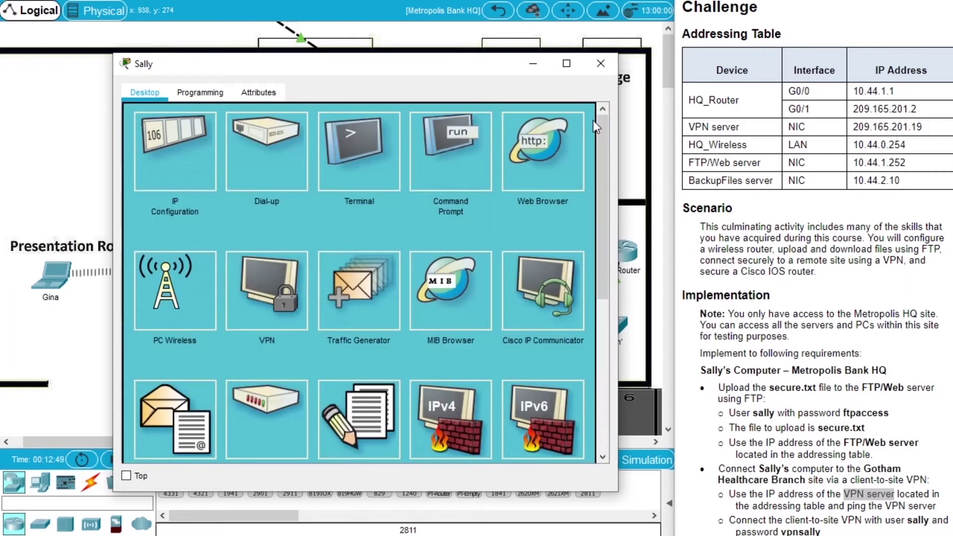
{"action": "left_click", "coordinate": [590, 119]}
{"action": "left_click", "coordinate": [269, 299]}
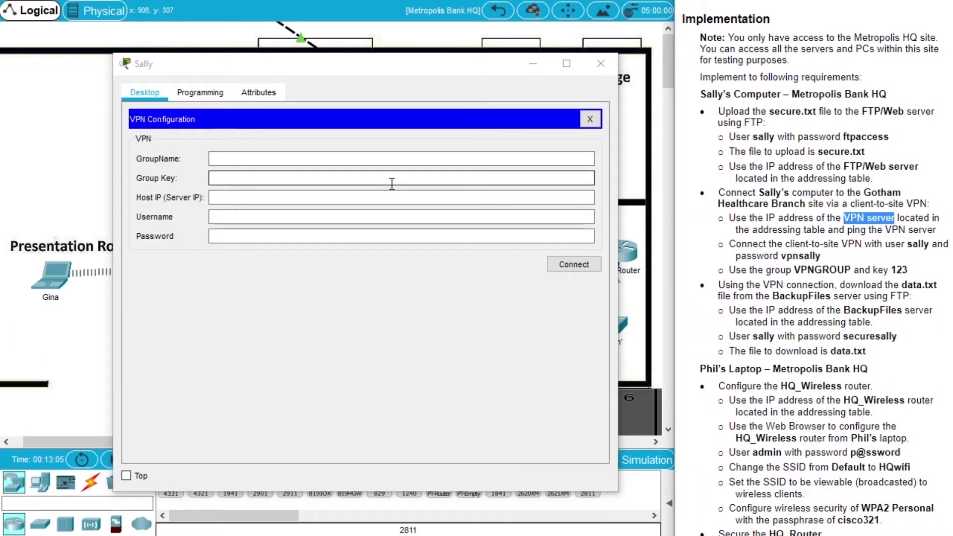
{"action": "left_click", "coordinate": [274, 160]}
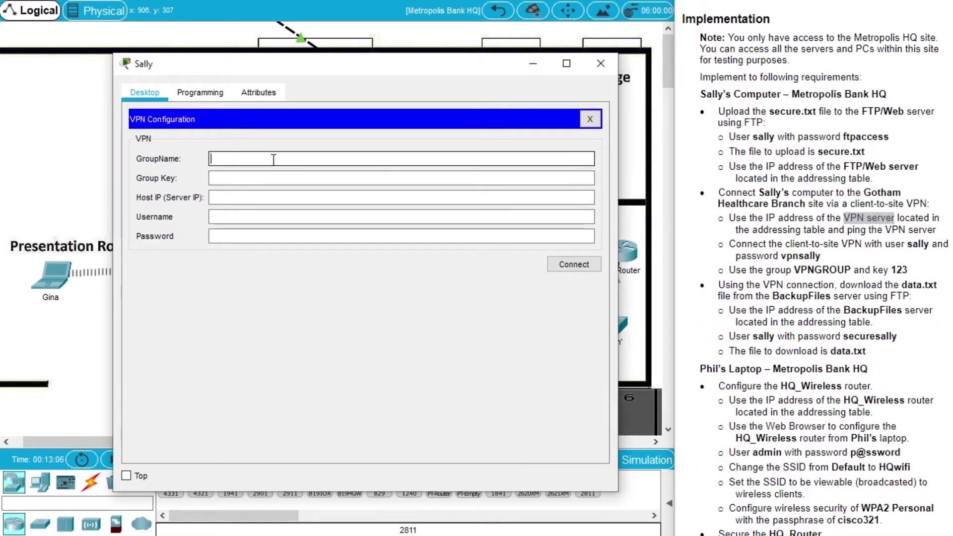
{"action": "type", "text": "VPNGROUP"}
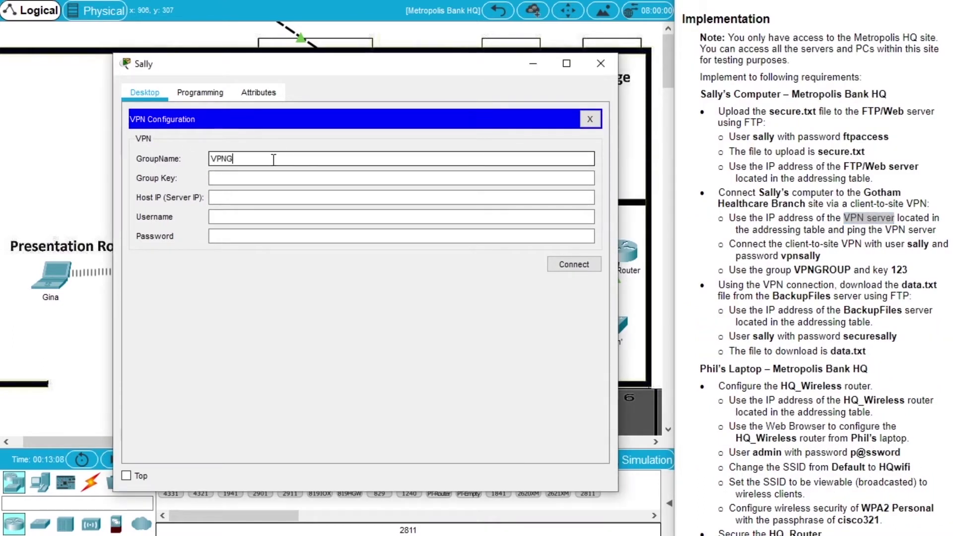
{"action": "left_click", "coordinate": [275, 180]}
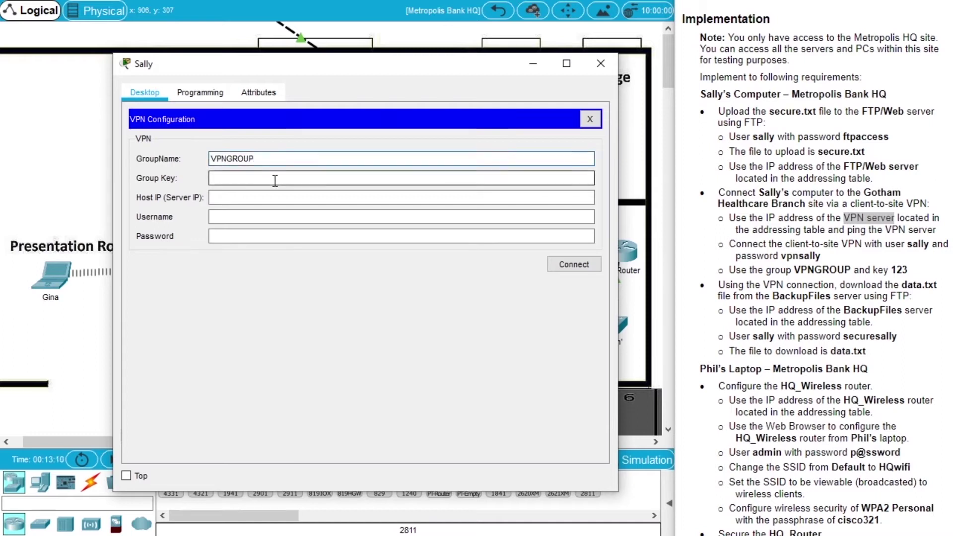
{"action": "type", "text": "123"}
{"action": "left_click", "coordinate": [273, 197]}
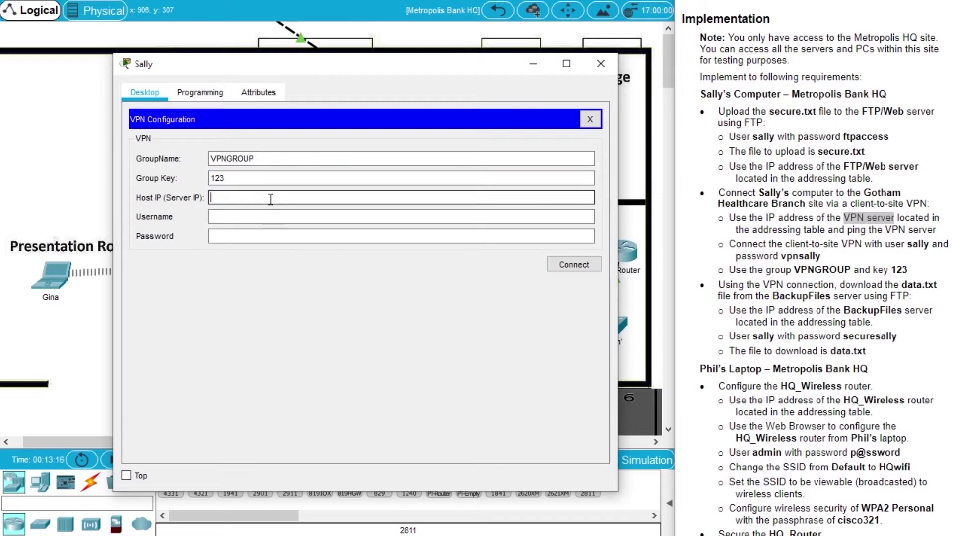
{"action": "left_click", "coordinate": [934, 271]}
{"action": "scroll", "coordinate": [933, 271], "scroll_direction": "up", "scroll_amount": 6}
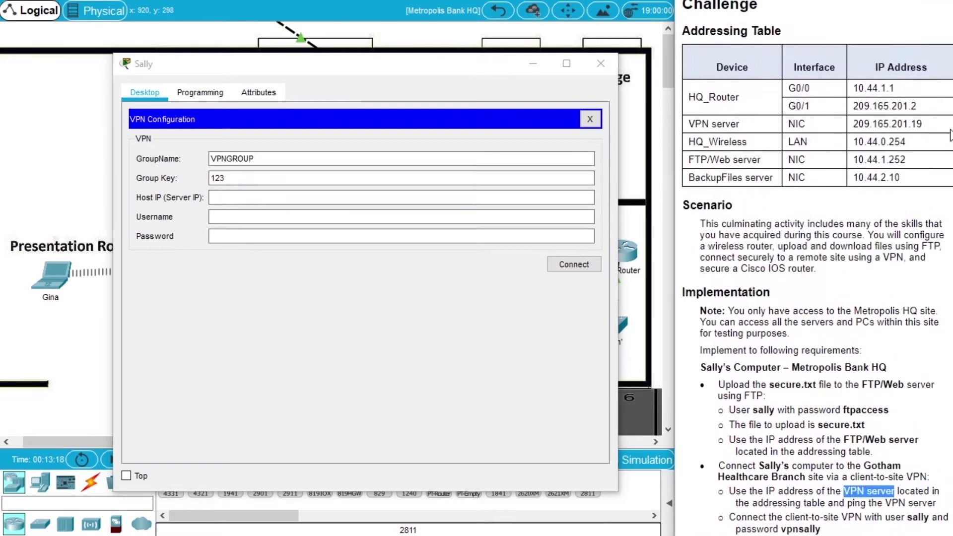
{"action": "left_click", "coordinate": [305, 197]}
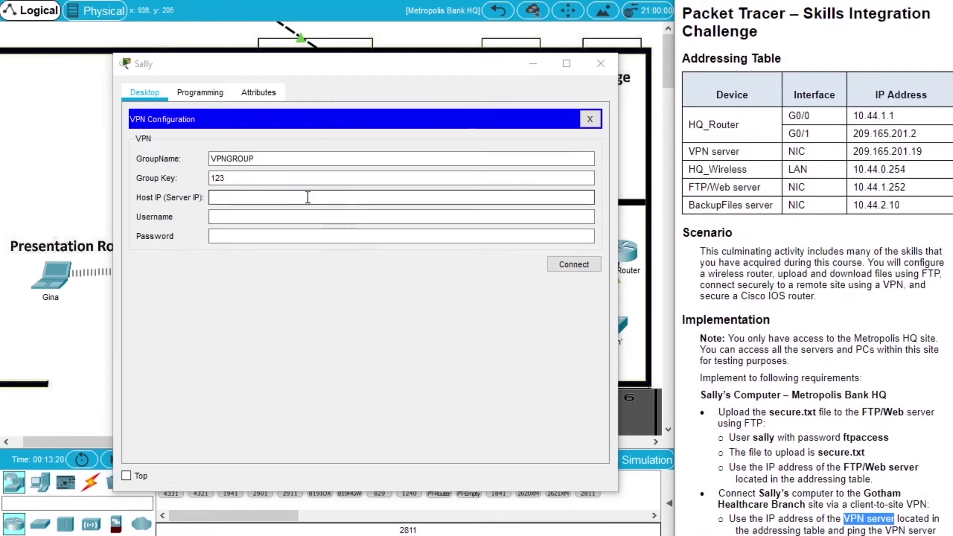
{"action": "type", "text": "209.165.201.19"}
Enter the assigned VPN username and password and connect the client-to-site VPN
{"action": "left_click", "coordinate": [303, 218]}
{"action": "left_click_drag", "start_coordinate": [952, 128], "coordinate": [952, 135]}
{"action": "scroll", "coordinate": [903, 293], "scroll_direction": "down", "scroll_amount": 5}
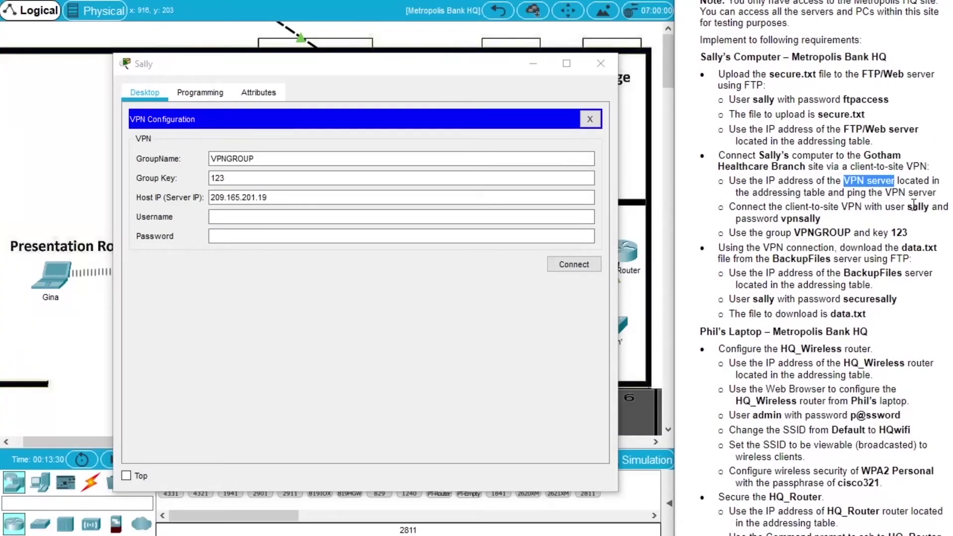
{"action": "left_click", "coordinate": [237, 216]}
{"action": "type", "text": "sally"}
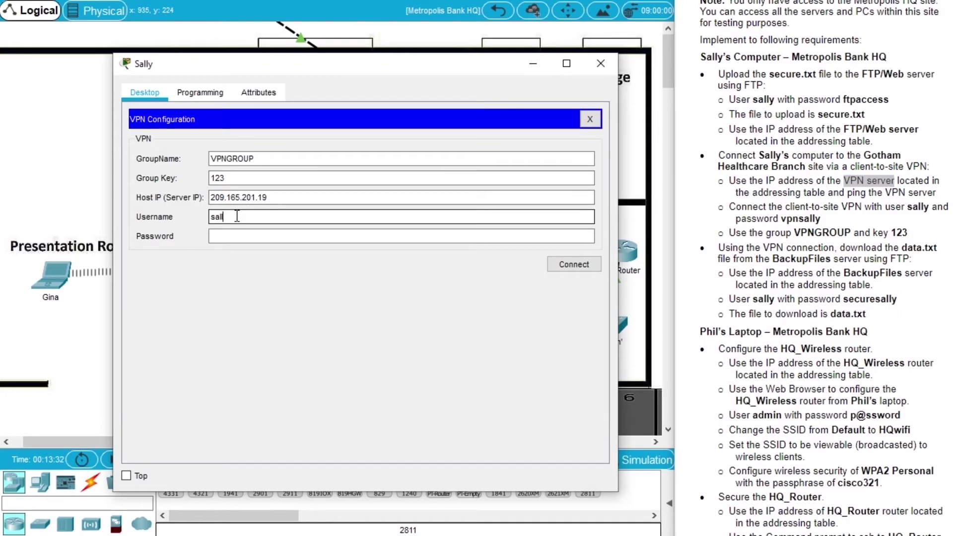
{"action": "left_click", "coordinate": [250, 233]}
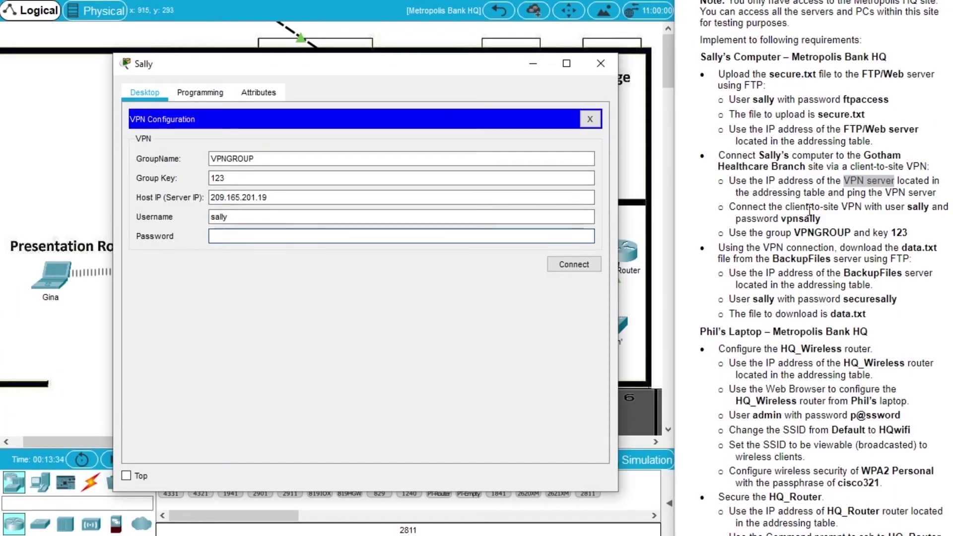
{"action": "type", "text": "vpnsally"}
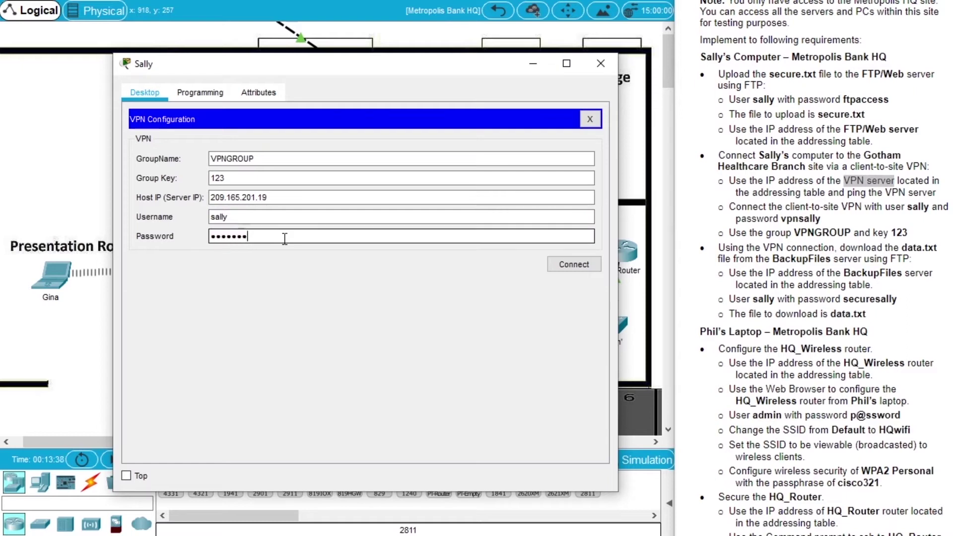
{"action": "left_click", "coordinate": [594, 269]}
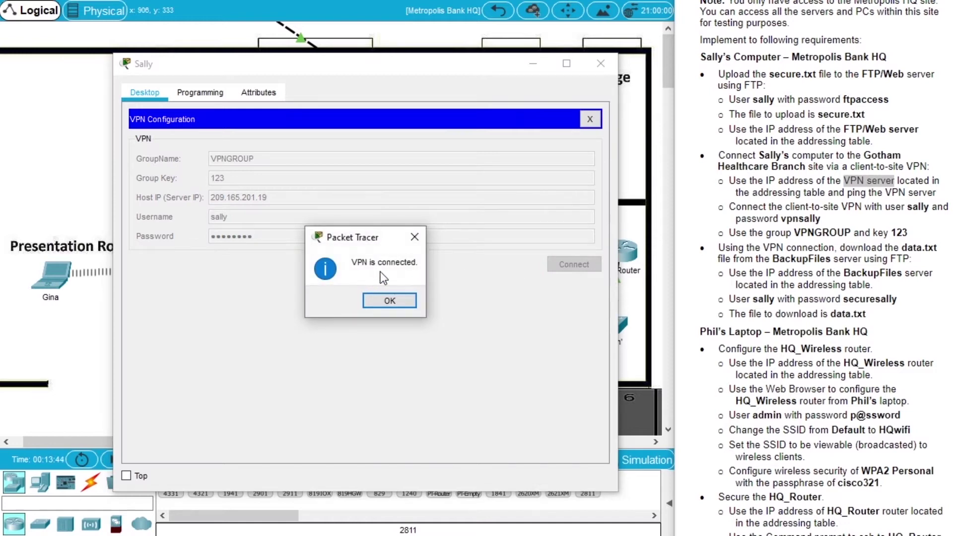
Acknowledge the VPN connected message and close the VPN client with client IP 10.44.2.200
{"action": "left_click", "coordinate": [392, 301]}
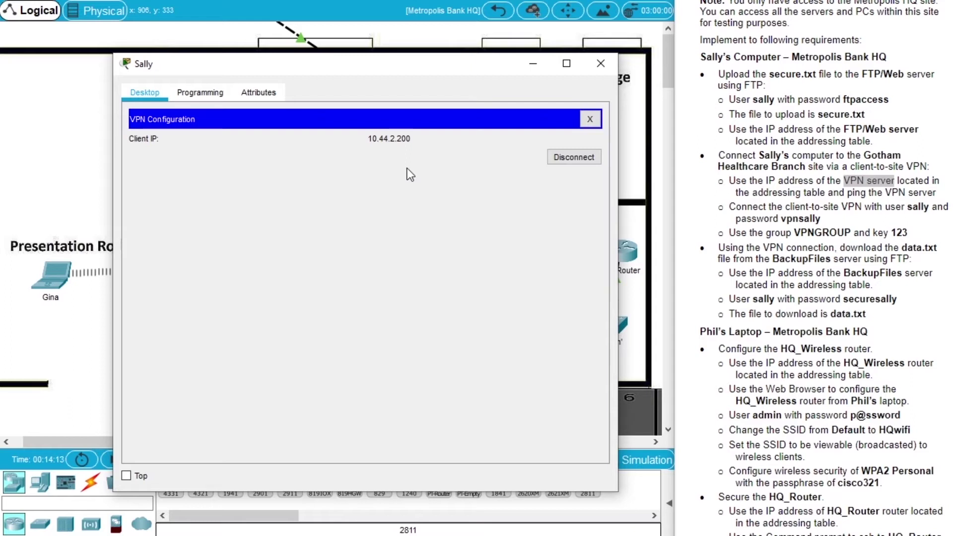
{"action": "left_click", "coordinate": [861, 250]}
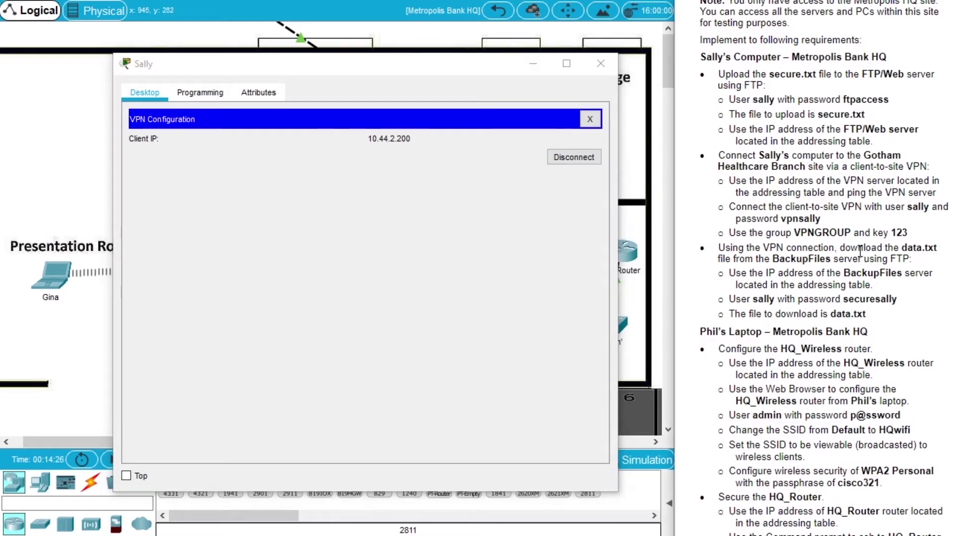
{"action": "left_click_drag", "start_coordinate": [860, 251], "coordinate": [937, 251]}
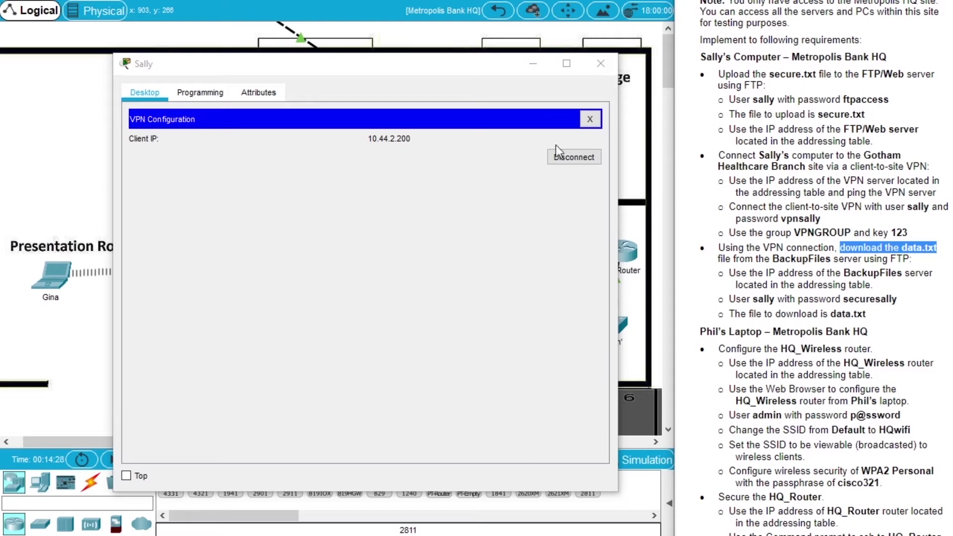
{"action": "left_click", "coordinate": [591, 119]}
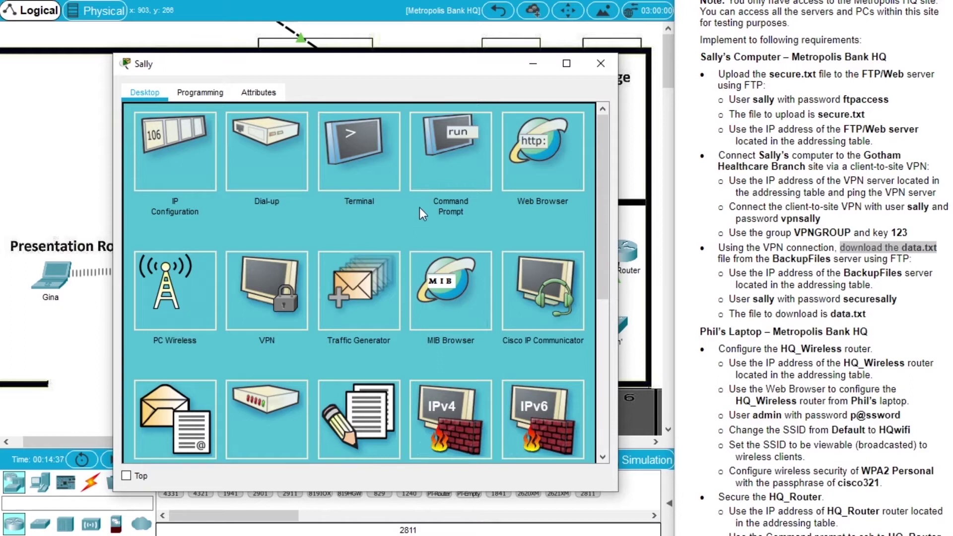
Ping the BackupFiles server 10.44.2.10 twice until it answers with 0% loss
{"action": "left_click", "coordinate": [460, 165]}
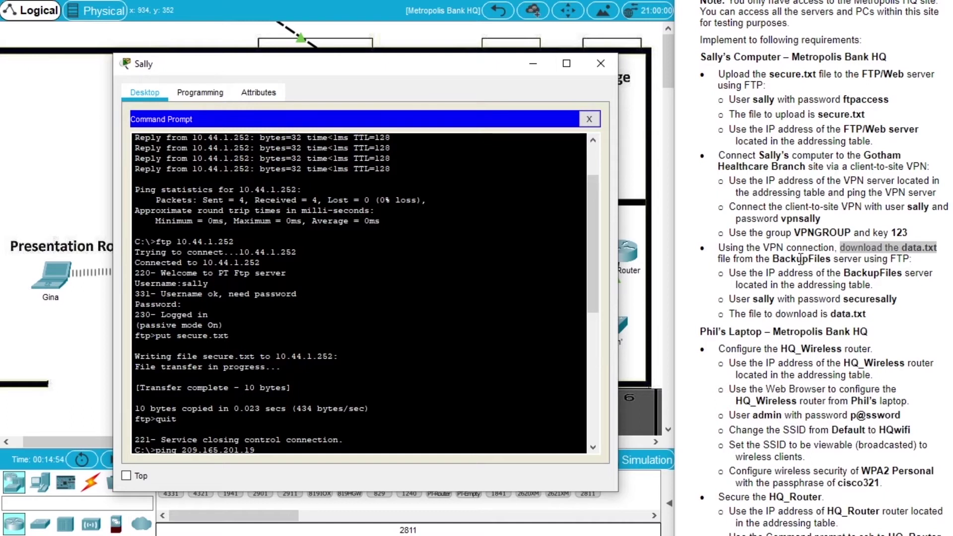
{"action": "double_click", "coordinate": [810, 258]}
{"action": "scroll", "coordinate": [811, 268], "scroll_direction": "up", "scroll_amount": 4}
{"action": "scroll", "coordinate": [813, 273], "scroll_direction": "up", "scroll_amount": 3}
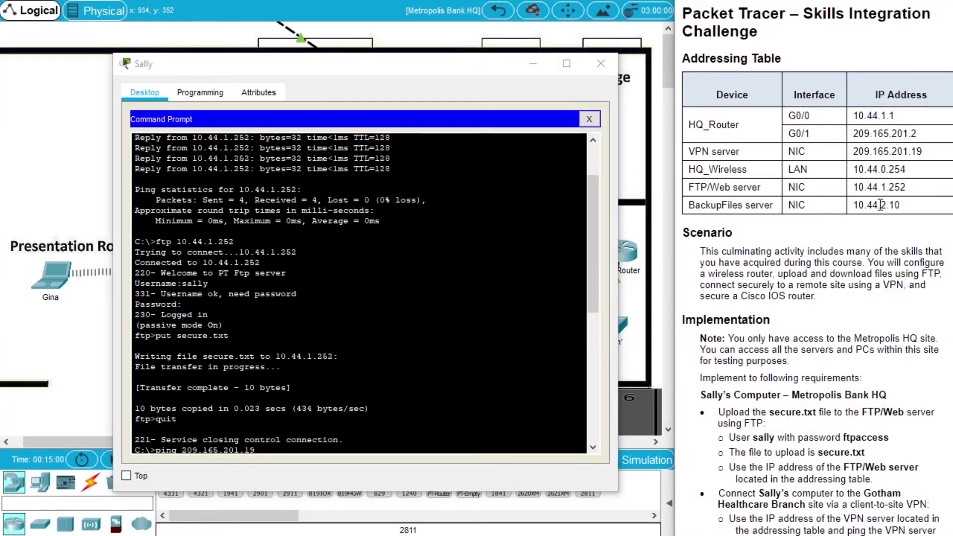
{"action": "left_click", "coordinate": [224, 326]}
{"action": "scroll", "coordinate": [224, 326], "scroll_direction": "down", "scroll_amount": 10}
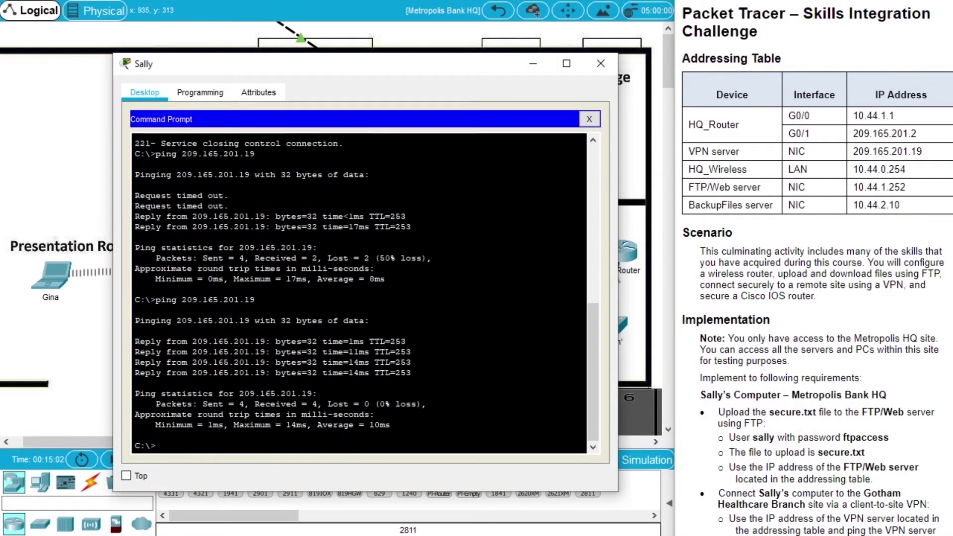
{"action": "type", "text": "ping 10.44.2.10"}
{"action": "key", "text": "Return"}
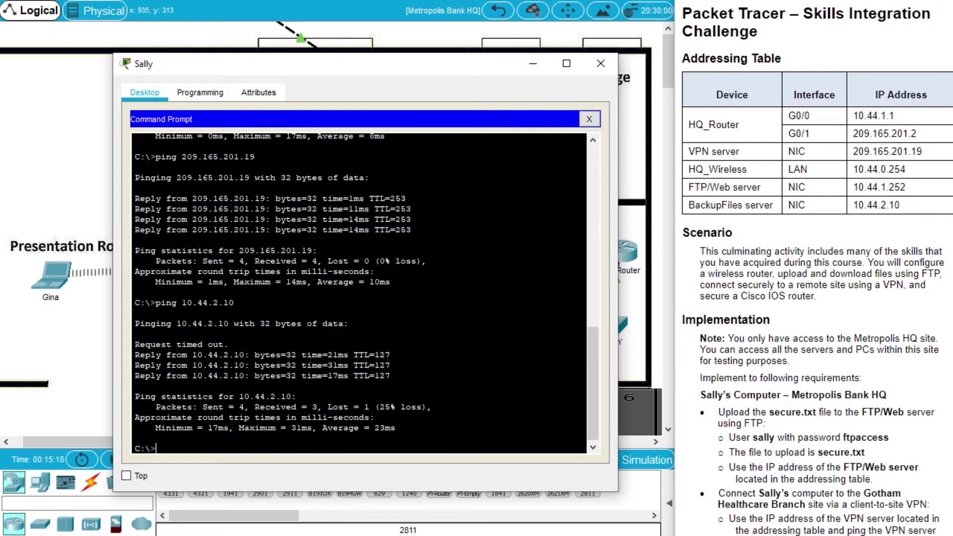
{"action": "key", "text": "Up"}
{"action": "key", "text": "Return"}
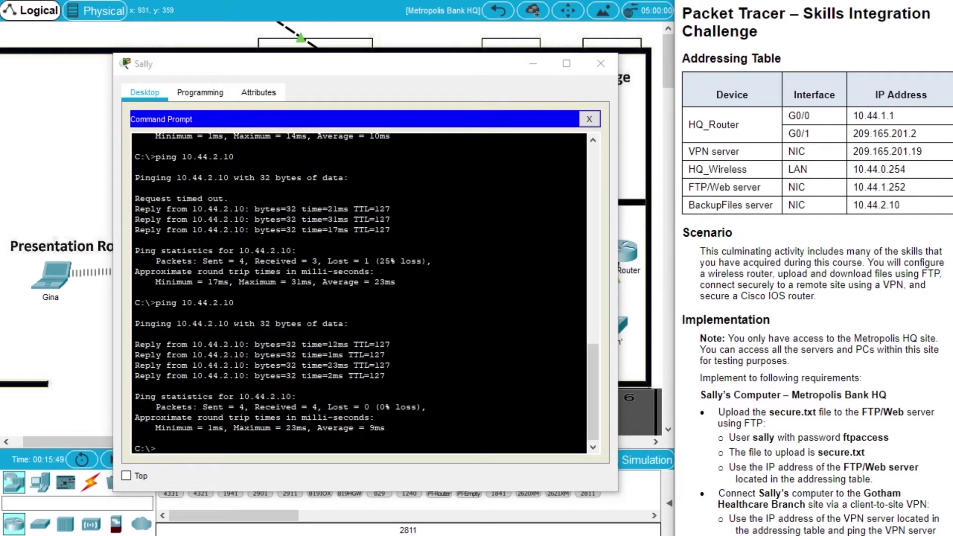
Enter the command ftp 10.44.2.10 at the prompt
{"action": "scroll", "coordinate": [814, 279], "scroll_direction": "down", "scroll_amount": 8}
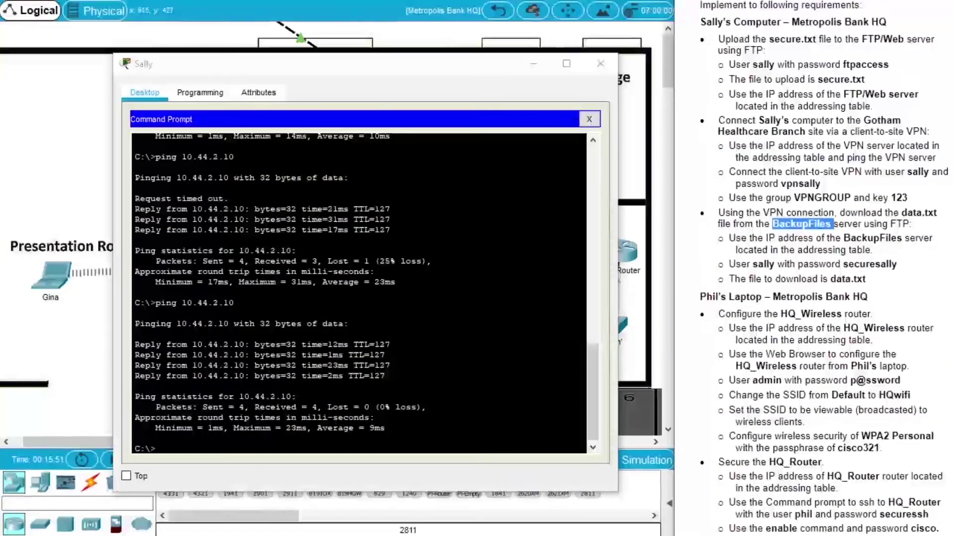
{"action": "left_click", "coordinate": [296, 396]}
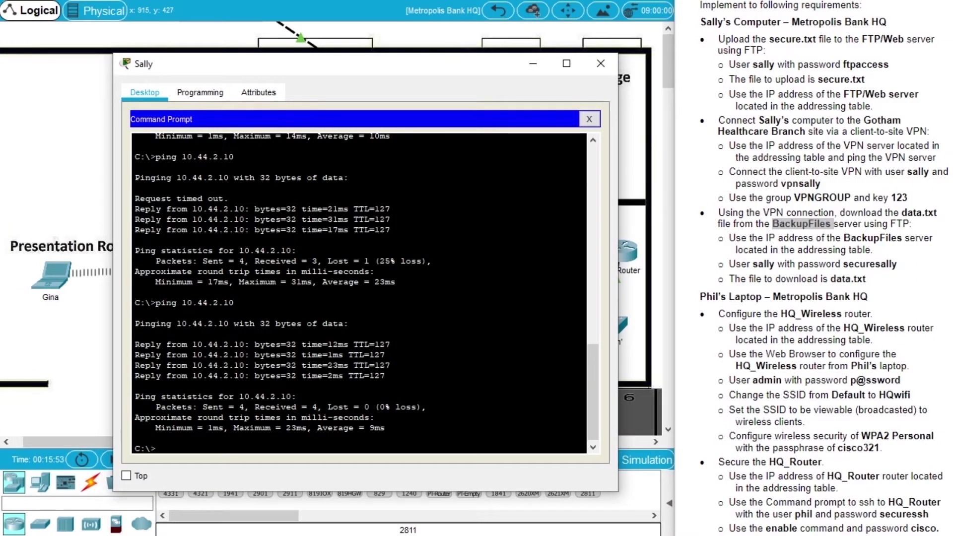
{"action": "type", "text": "ftp 10.44.2.10"}
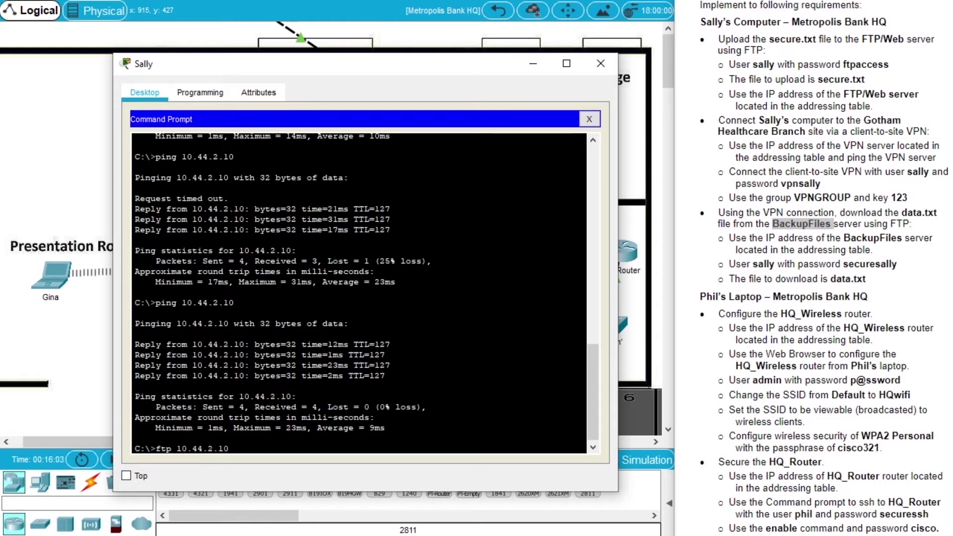
Connect over FTP to 10.44.2.10 and log in with the assigned username and password
{"action": "key", "text": "Return"}
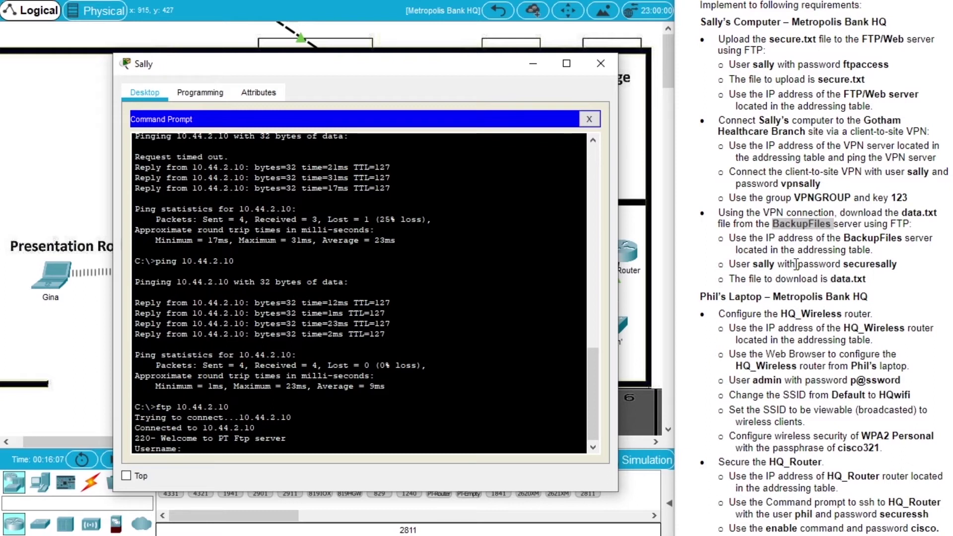
{"action": "double_click", "coordinate": [767, 265]}
{"action": "left_click", "coordinate": [347, 439]}
{"action": "type", "text": "sally"}
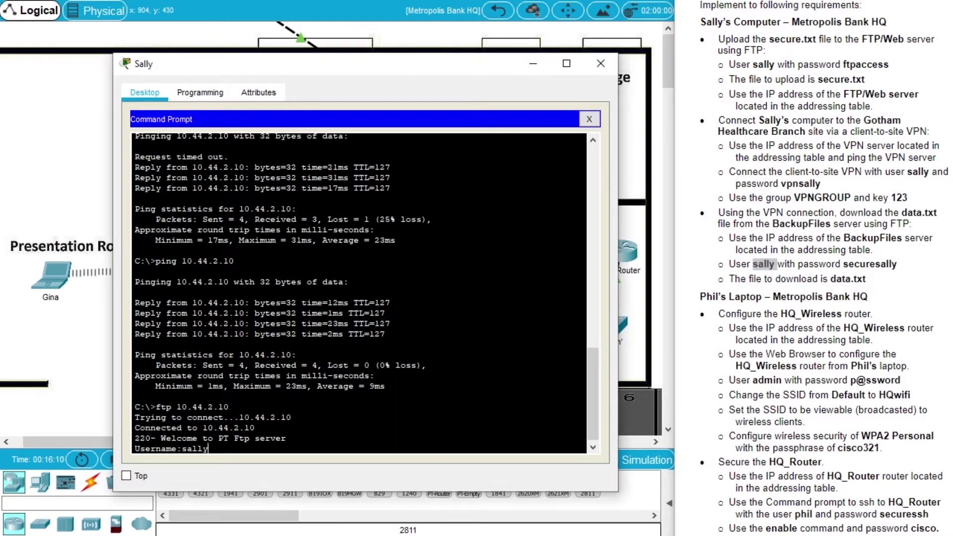
{"action": "key", "text": "Return"}
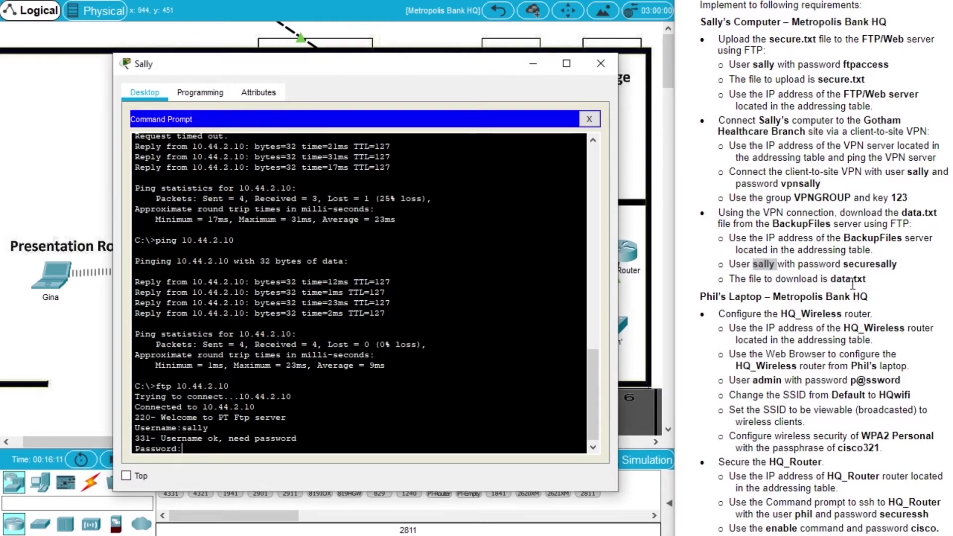
{"action": "double_click", "coordinate": [869, 264]}
{"action": "left_click", "coordinate": [256, 408]}
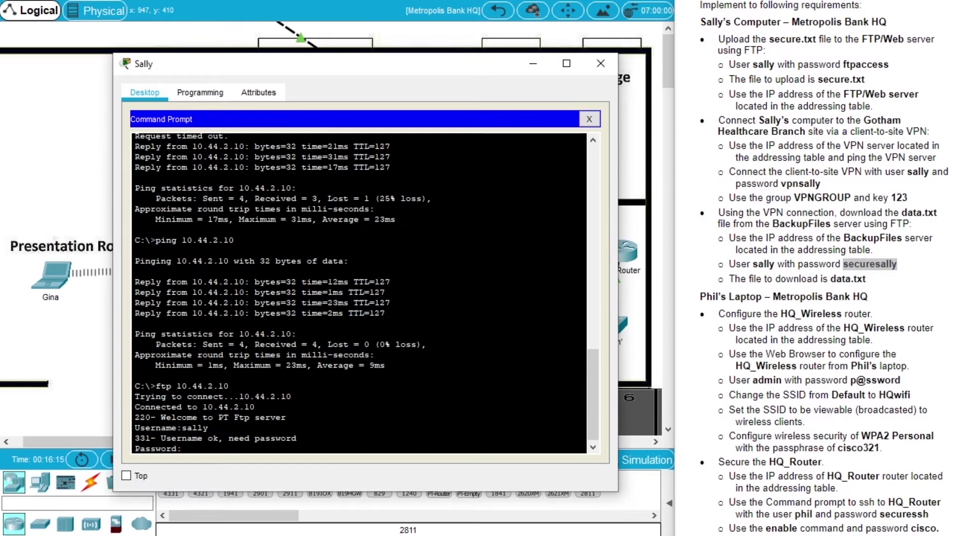
{"action": "key", "text": "Return"}
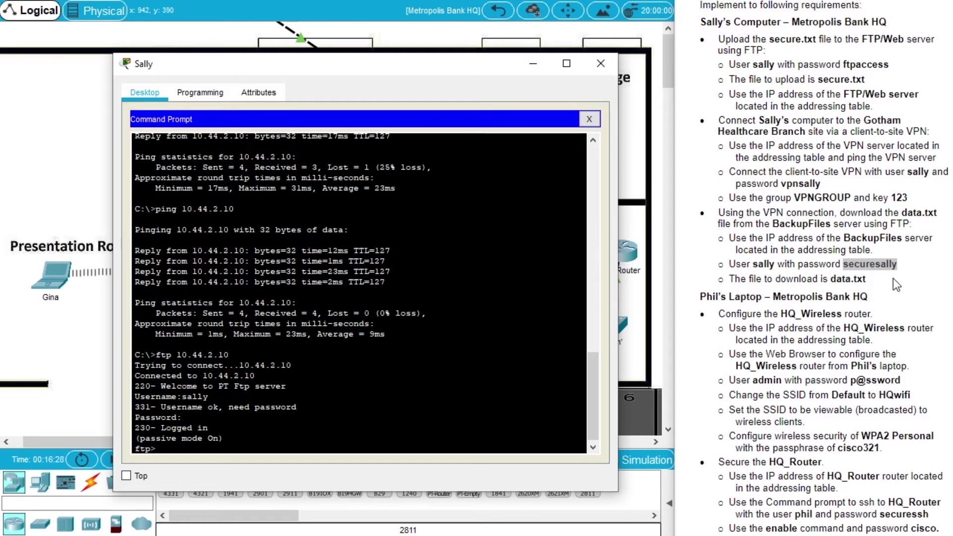
{"action": "left_click_drag", "start_coordinate": [867, 279], "coordinate": [832, 279]}
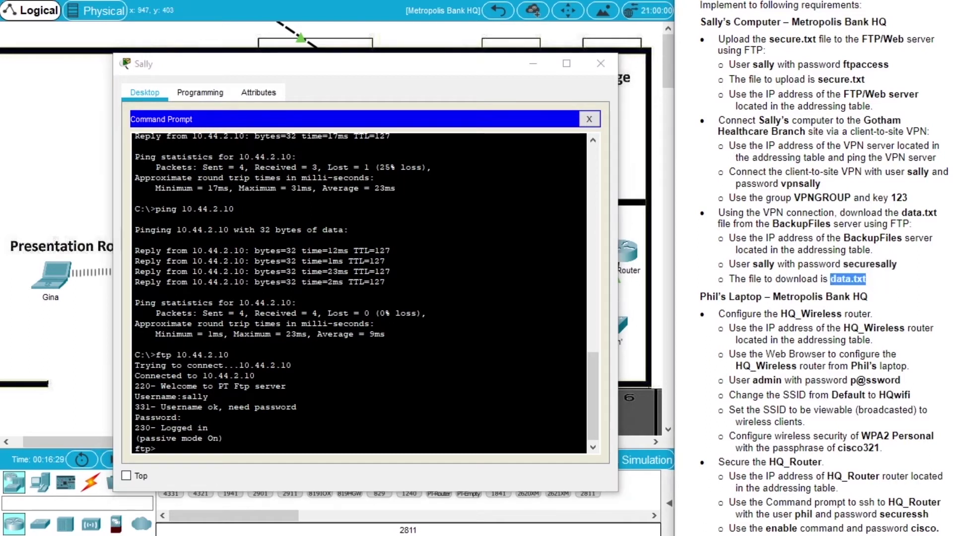
{"action": "left_click", "coordinate": [357, 417]}
List the server's files, download data.txt (9 bytes), and close the PC window
{"action": "type", "text": "dir"}
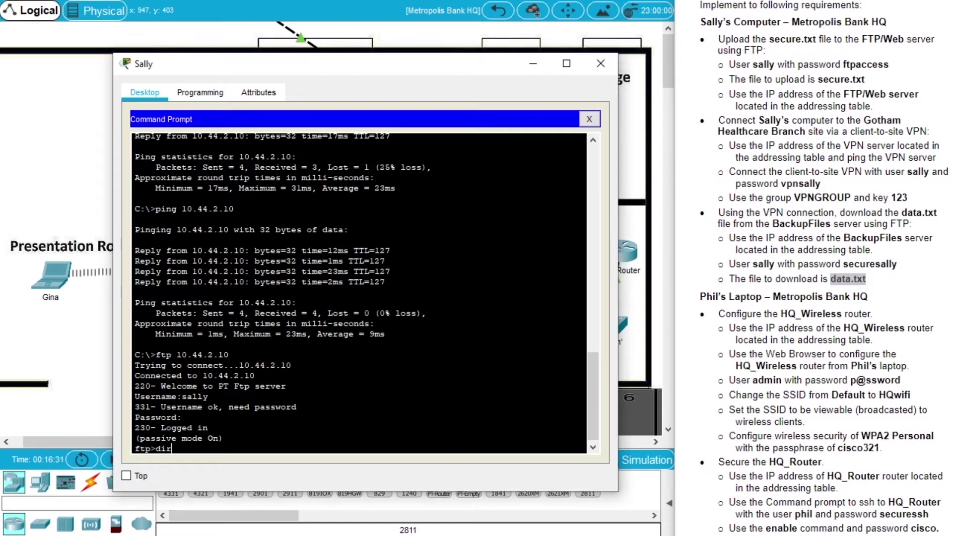
{"action": "key", "text": "Return"}
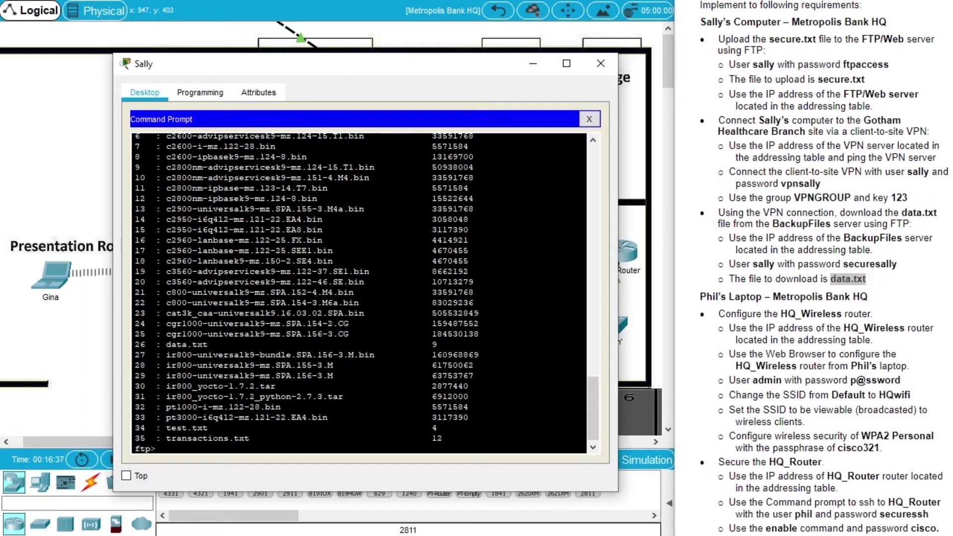
{"action": "type", "text": "get data"}
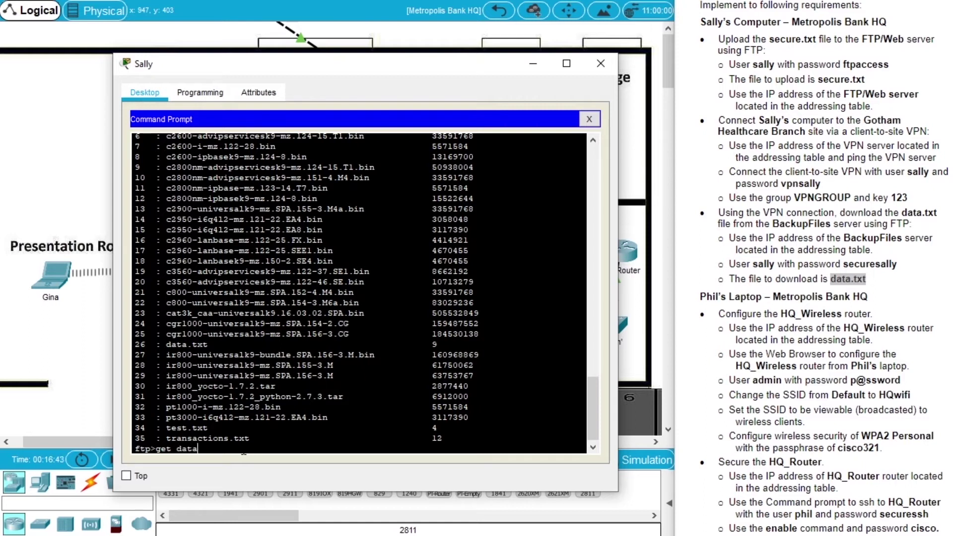
{"action": "type", "text": ".txt"}
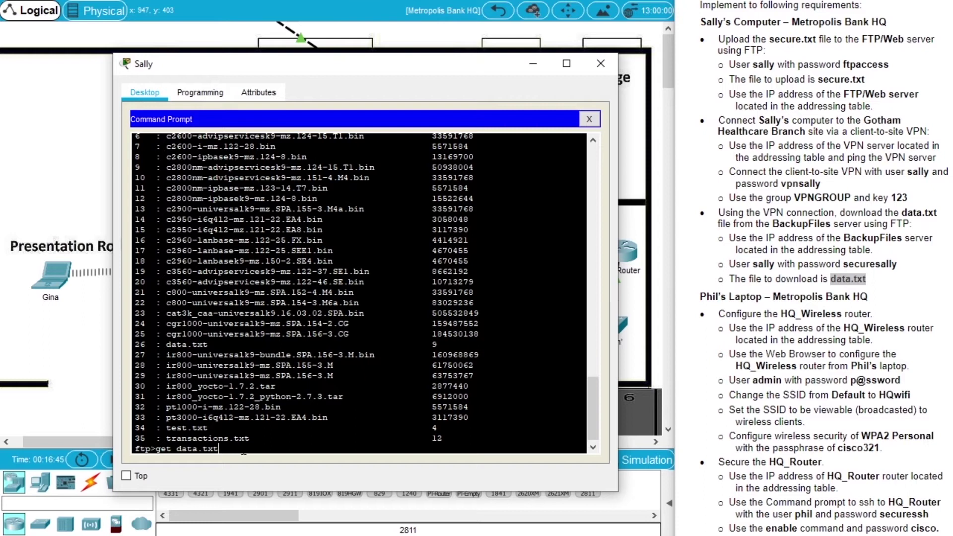
{"action": "key", "text": "Return"}
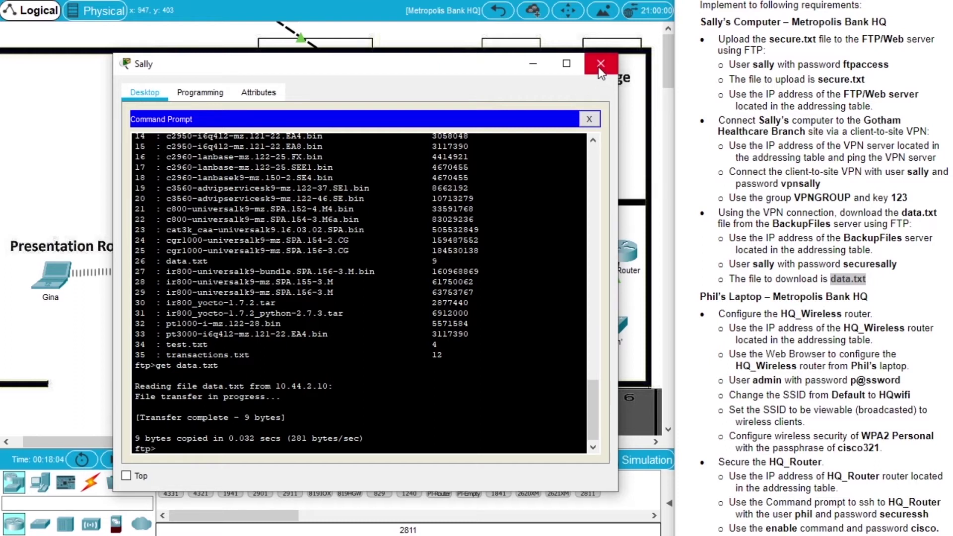
{"action": "left_click", "coordinate": [598, 67]}
Try to open HQ_Wireless's configuration and dismiss the 'Configure is locked' warning
{"action": "scroll", "coordinate": [844, 268], "scroll_direction": "down", "scroll_amount": 3}
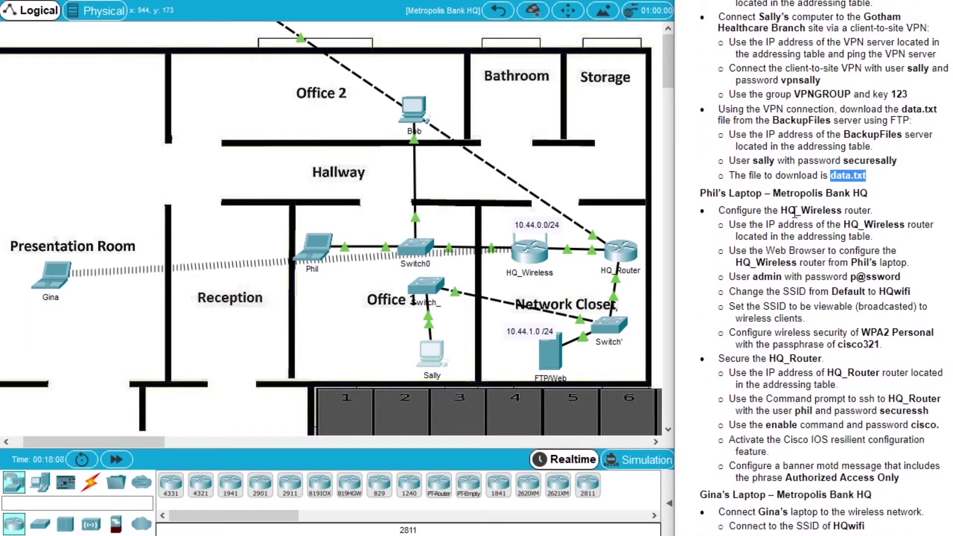
{"action": "left_click_drag", "start_coordinate": [844, 211], "coordinate": [781, 211]}
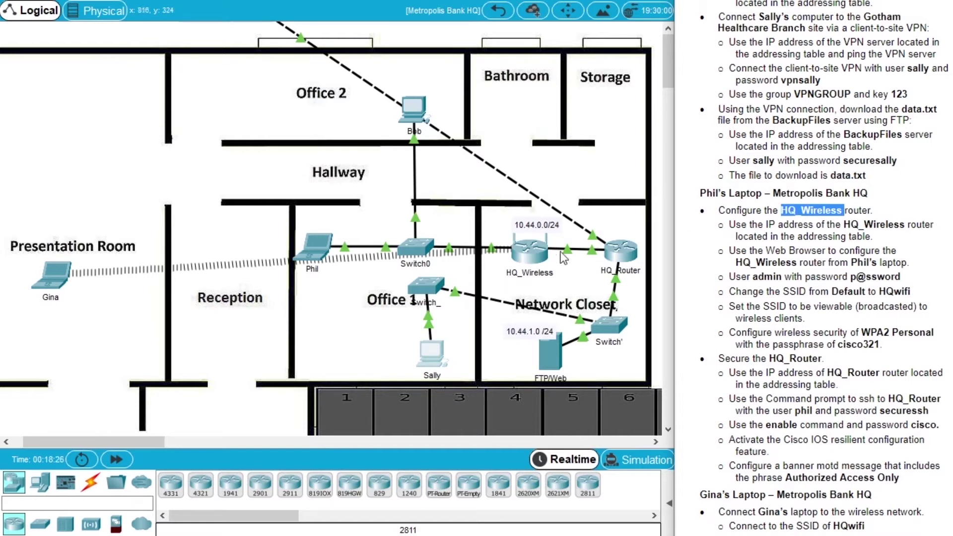
{"action": "left_click", "coordinate": [531, 252]}
{"action": "left_click", "coordinate": [532, 253]}
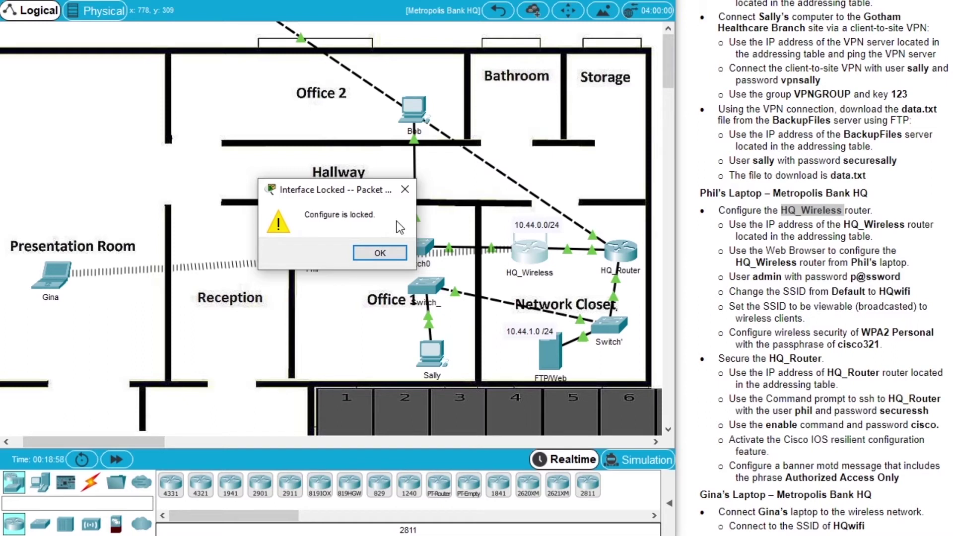
{"action": "left_click", "coordinate": [400, 254]}
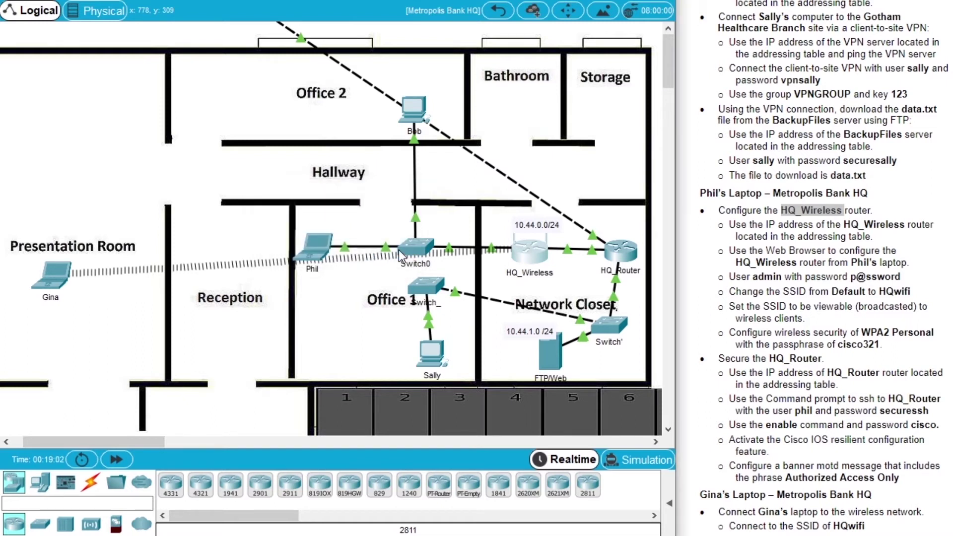
{"action": "left_click", "coordinate": [315, 250]}
{"action": "left_click_drag", "start_coordinate": [418, 22], "coordinate": [198, 65]}
{"action": "left_click_drag", "start_coordinate": [517, 219], "coordinate": [591, 219]}
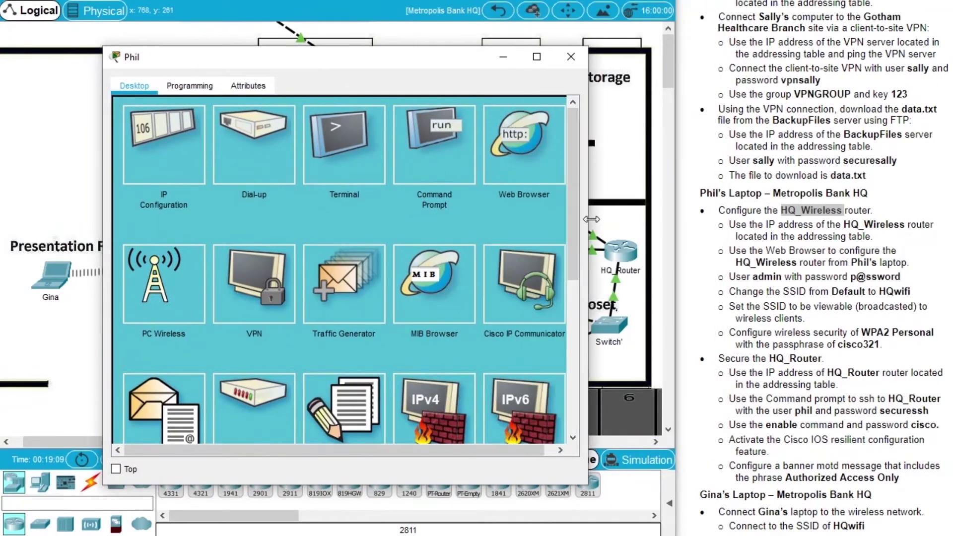
Ping HQ_Wireless at 10.44.0.254 from Phil's Command Prompt, getting 4/4 replies
{"action": "double_click", "coordinate": [858, 224]}
{"action": "scroll", "coordinate": [824, 268], "scroll_direction": "up", "scroll_amount": 10}
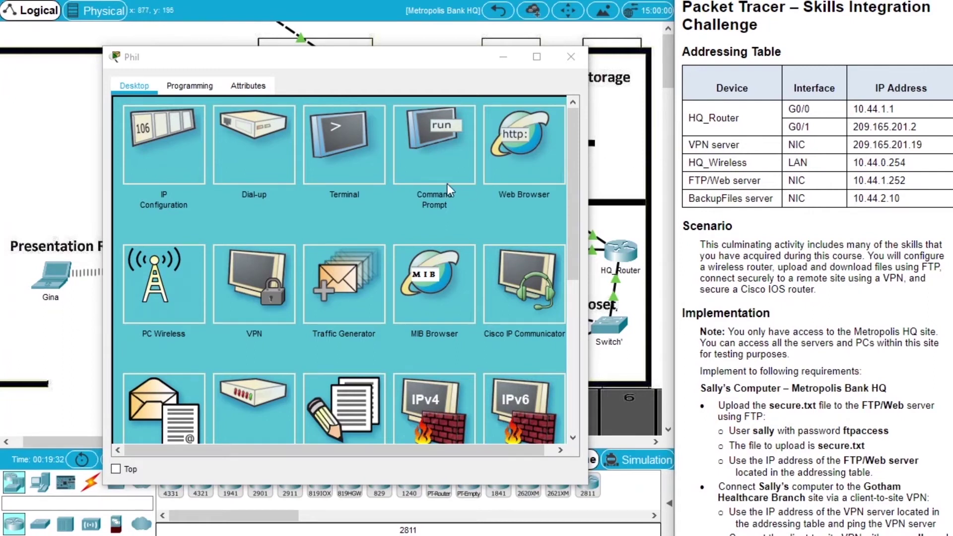
{"action": "left_click", "coordinate": [437, 171]}
{"action": "type", "text": "p"}
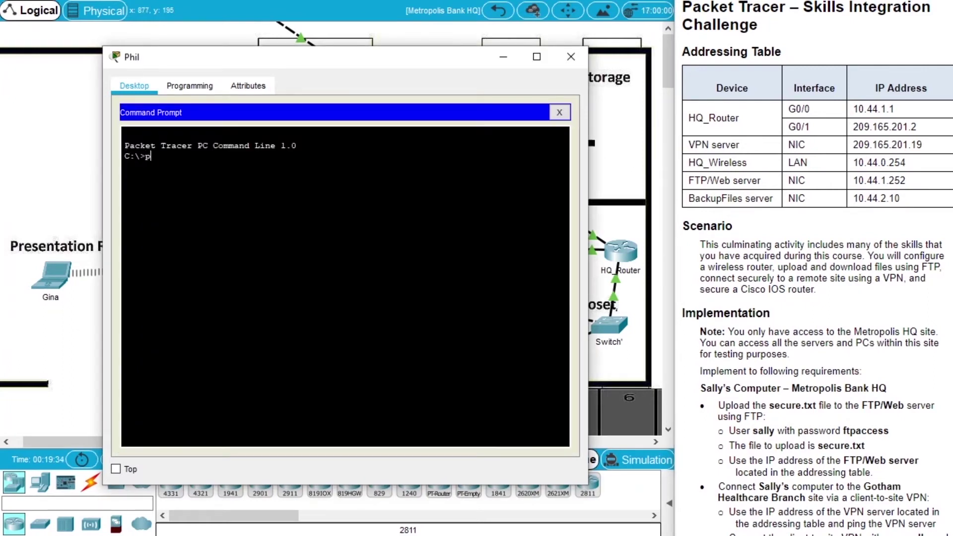
{"action": "type", "text": "ing 10.44.0.254"}
{"action": "key", "text": "Return"}
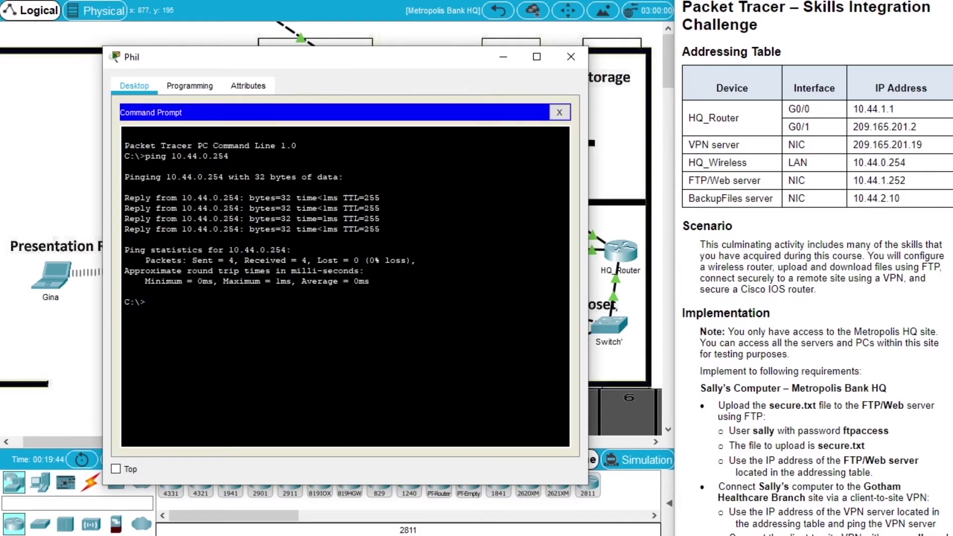
{"action": "scroll", "coordinate": [775, 293], "scroll_direction": "down", "scroll_amount": 10}
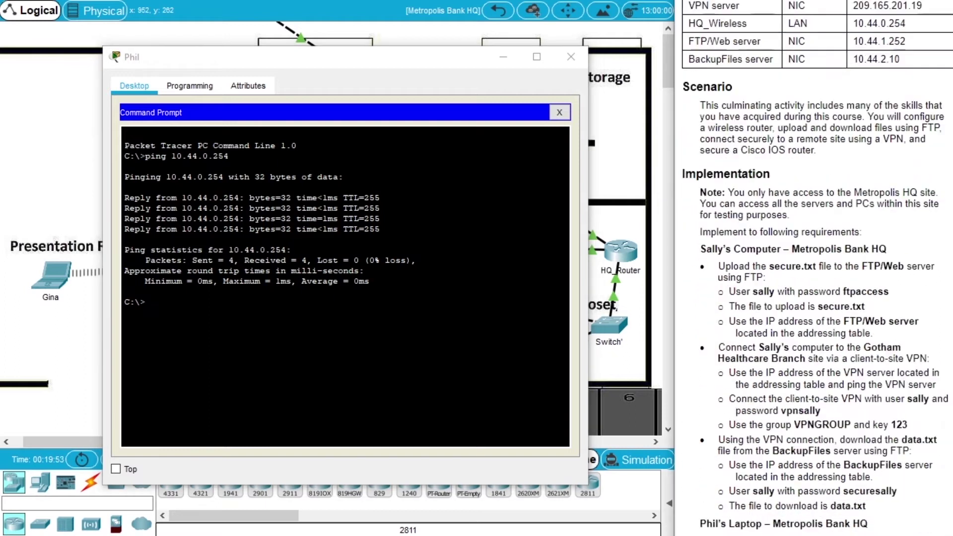
{"action": "left_click_drag", "start_coordinate": [767, 295], "coordinate": [826, 296]}
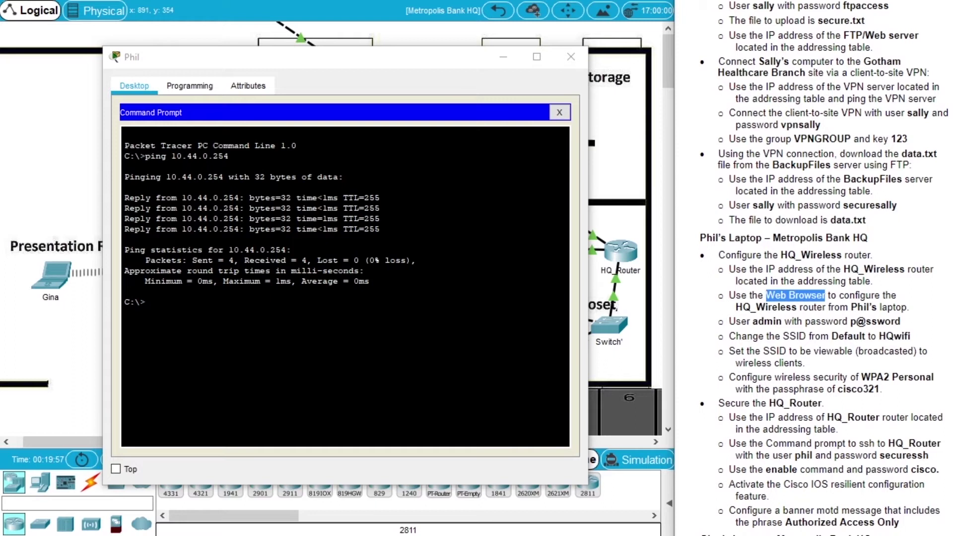
{"action": "left_click", "coordinate": [559, 113]}
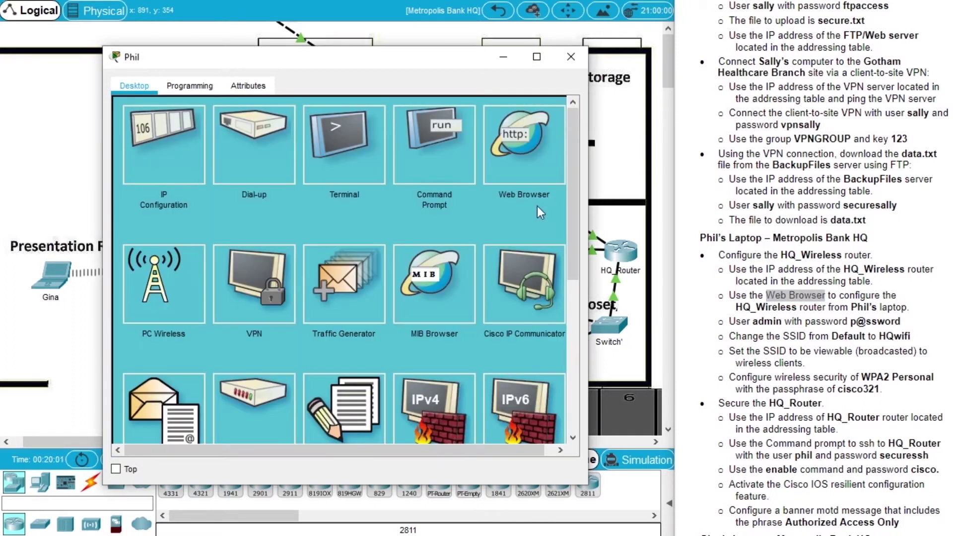
{"action": "left_click", "coordinate": [519, 155]}
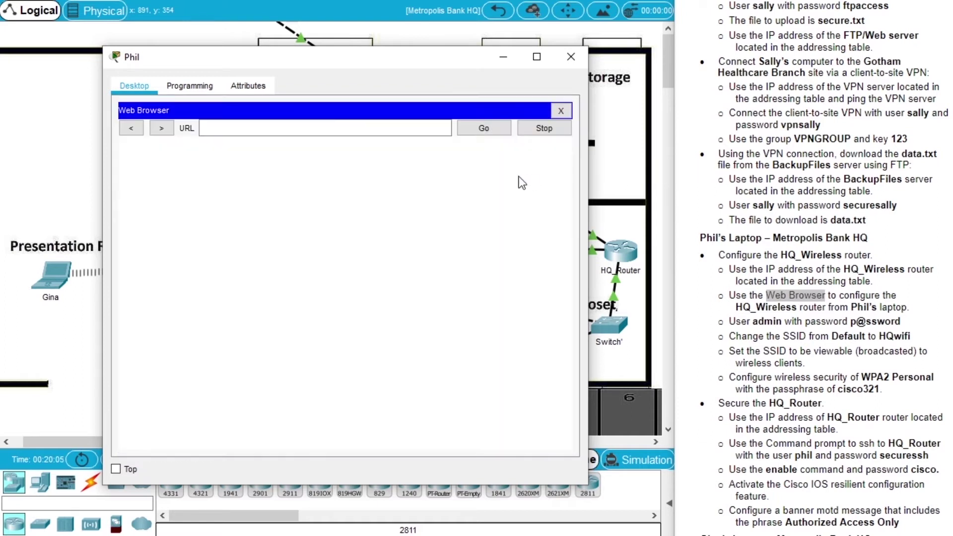
{"action": "left_click", "coordinate": [759, 171]}
{"action": "scroll", "coordinate": [759, 171], "scroll_direction": "up", "scroll_amount": 10}
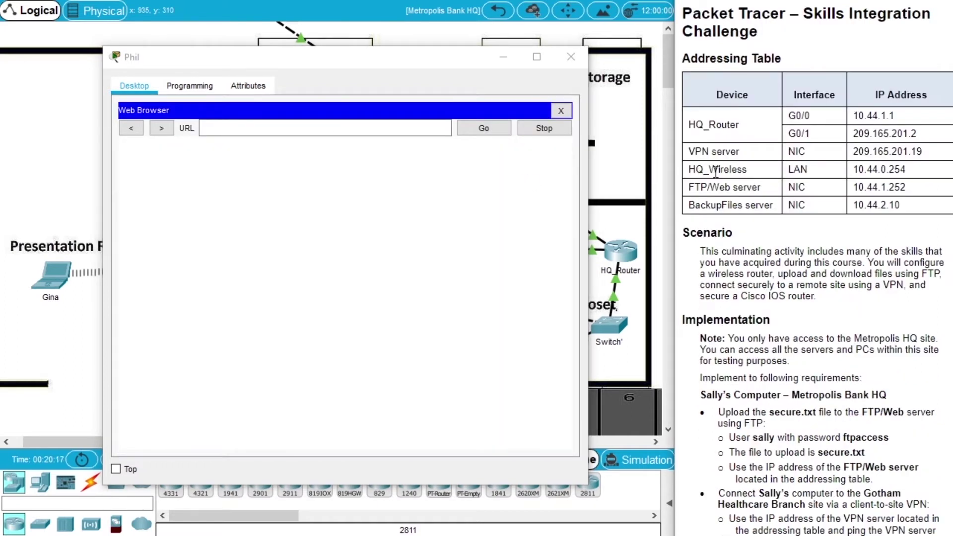
{"action": "left_click", "coordinate": [374, 129]}
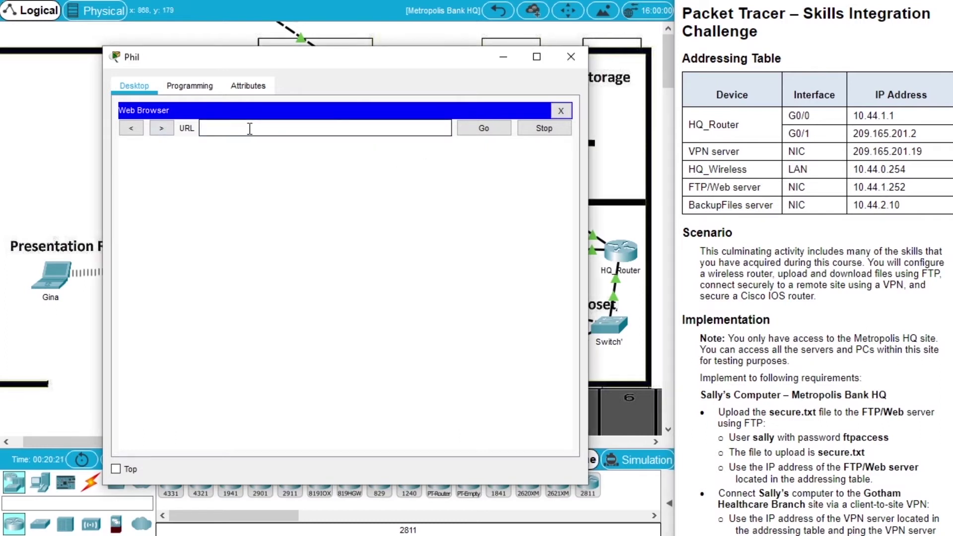
{"action": "type", "text": "10.44.0.254"}
{"action": "left_click", "coordinate": [471, 128]}
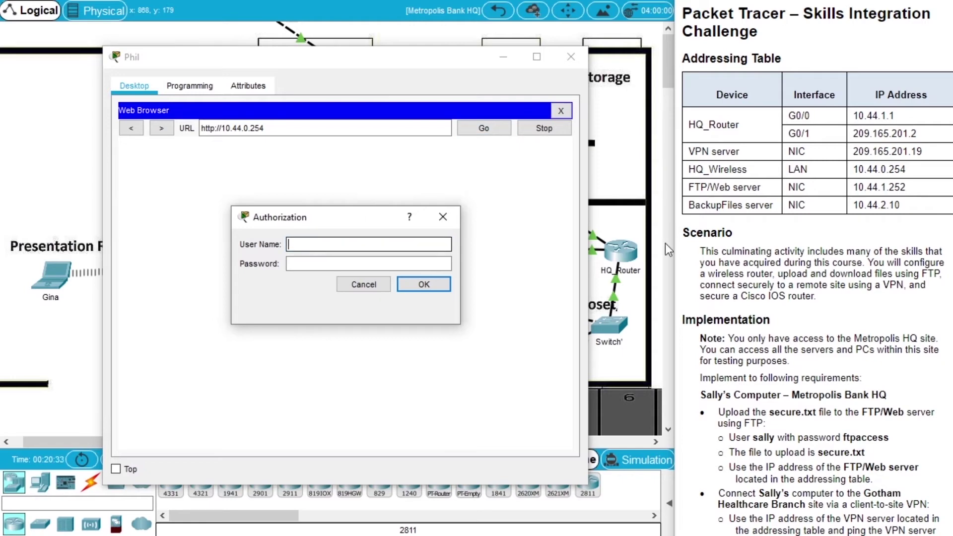
Log in to the router's web page as admin with the router password
{"action": "left_click_drag", "start_coordinate": [952, 149], "coordinate": [944, 349]}
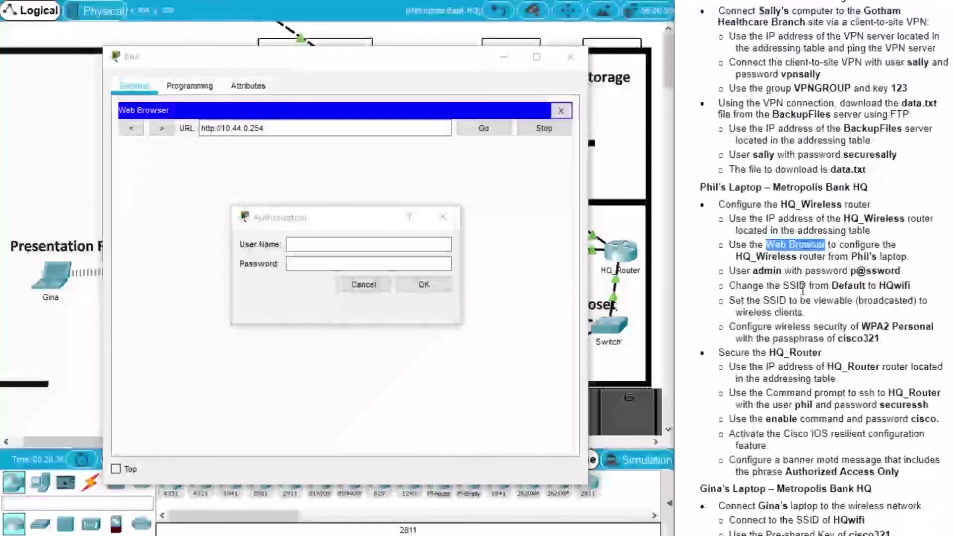
{"action": "double_click", "coordinate": [767, 271]}
{"action": "left_click", "coordinate": [365, 244]}
{"action": "type", "text": "admin"}
{"action": "left_click", "coordinate": [370, 264]}
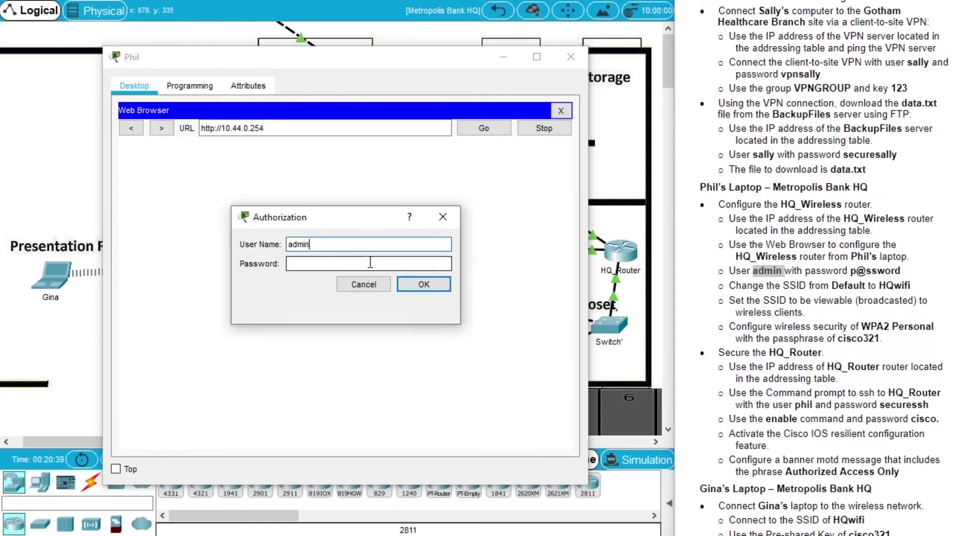
{"action": "type", "text": "p"}
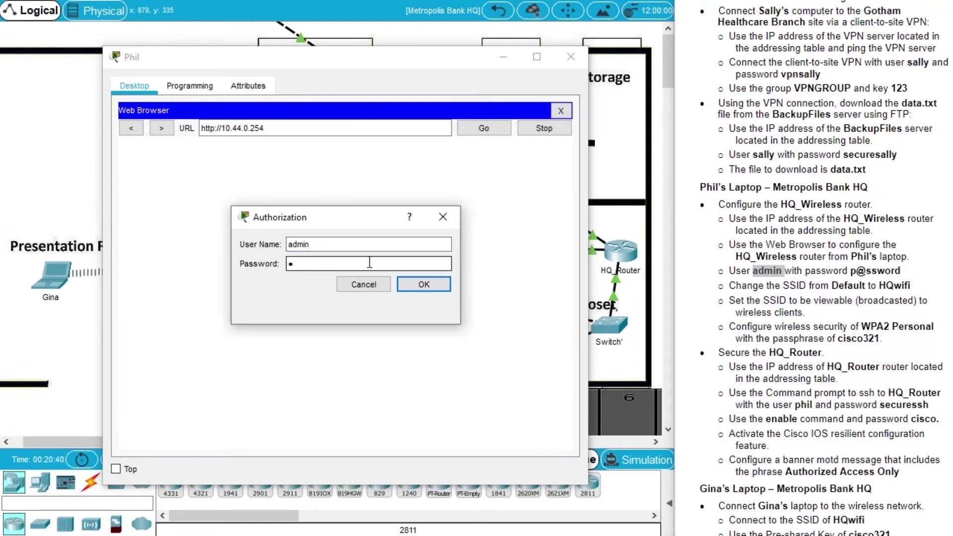
{"action": "type", "text": "@ssword"}
{"action": "left_click", "coordinate": [439, 285]}
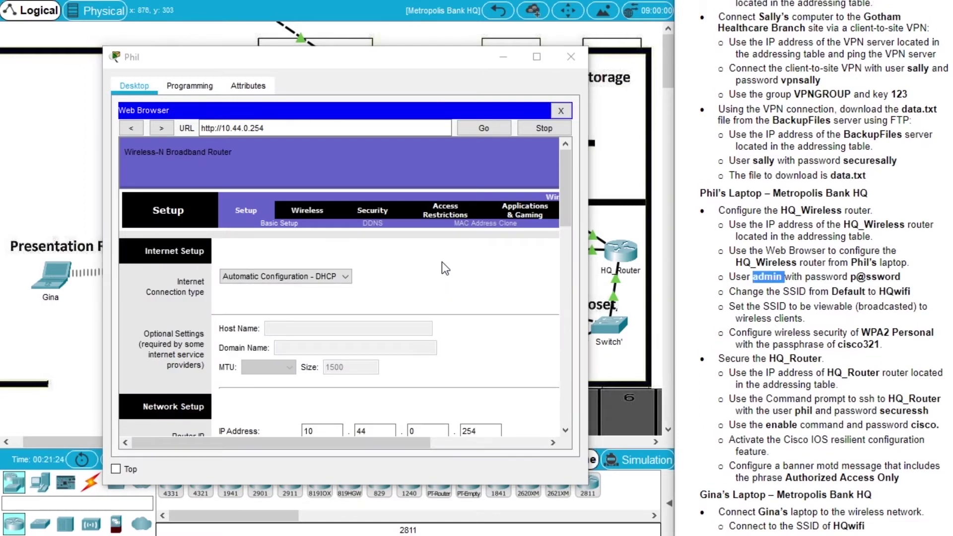
Change the SSID from Default to HQwifi, enable SSID broadcast, and save the wireless settings
{"action": "left_click", "coordinate": [314, 210]}
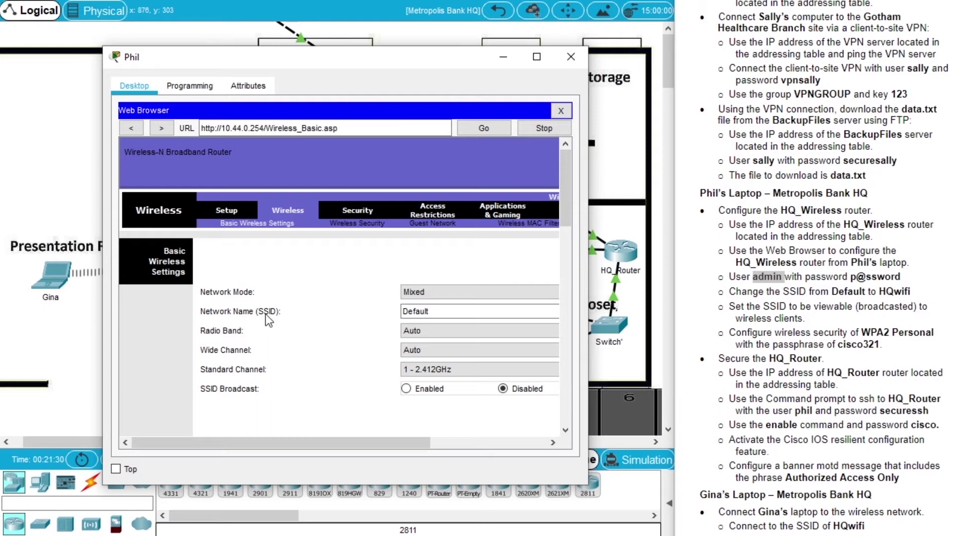
{"action": "left_click_drag", "start_coordinate": [452, 312], "coordinate": [350, 308]}
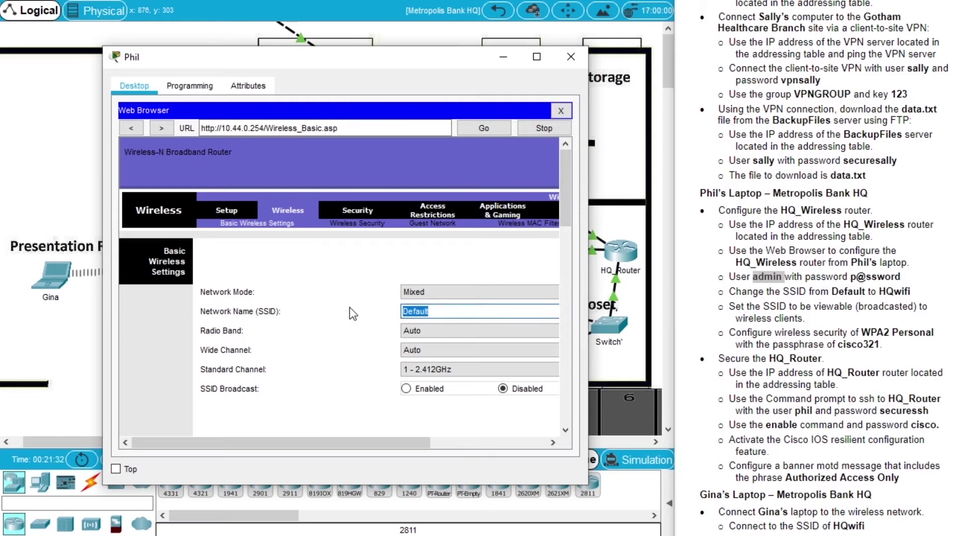
{"action": "type", "text": "HQwifi"}
{"action": "left_click", "coordinate": [430, 390]}
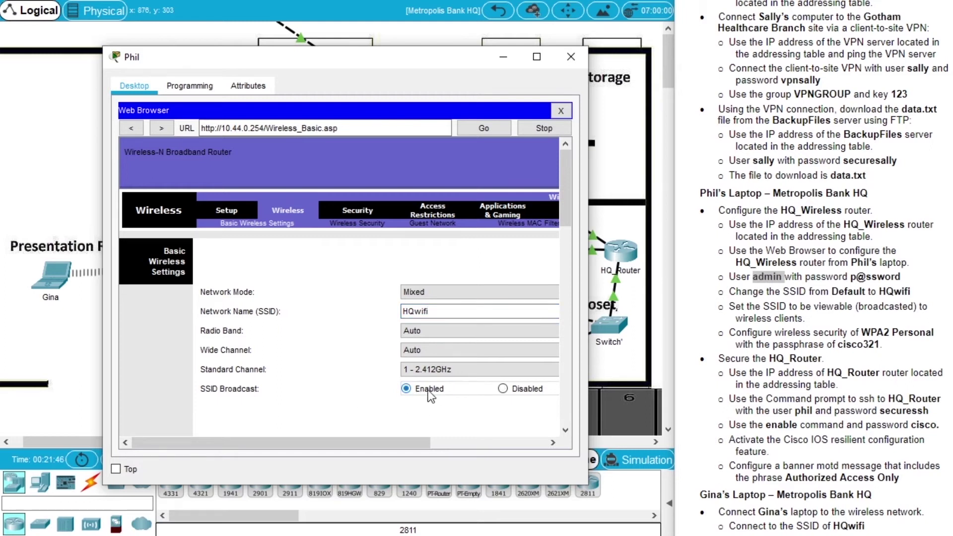
{"action": "left_click_drag", "start_coordinate": [567, 192], "coordinate": [570, 415]}
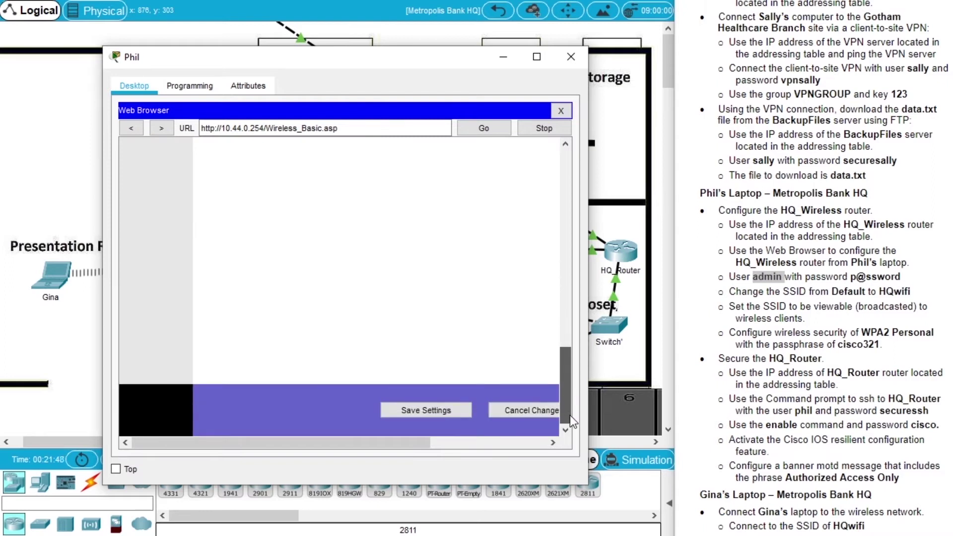
{"action": "left_click", "coordinate": [455, 413]}
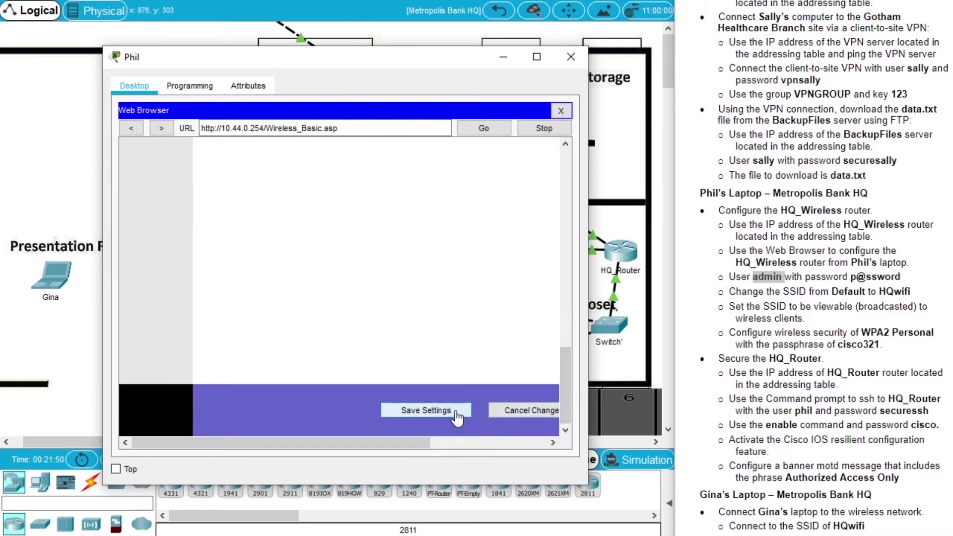
{"action": "left_click_drag", "start_coordinate": [568, 397], "coordinate": [555, 183]}
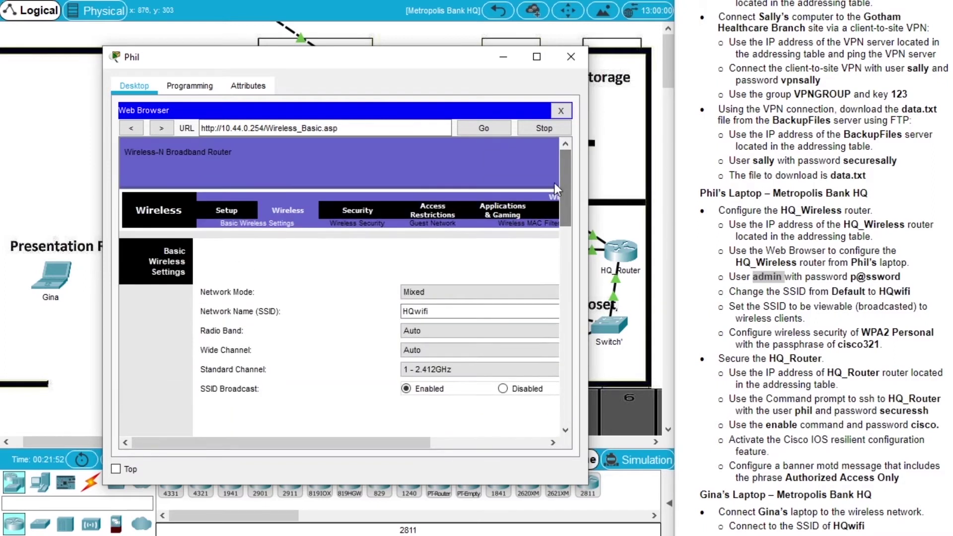
Set HQ_Wireless security to WPA2 Personal with the required passphrase and save the settings
{"action": "left_click", "coordinate": [357, 224]}
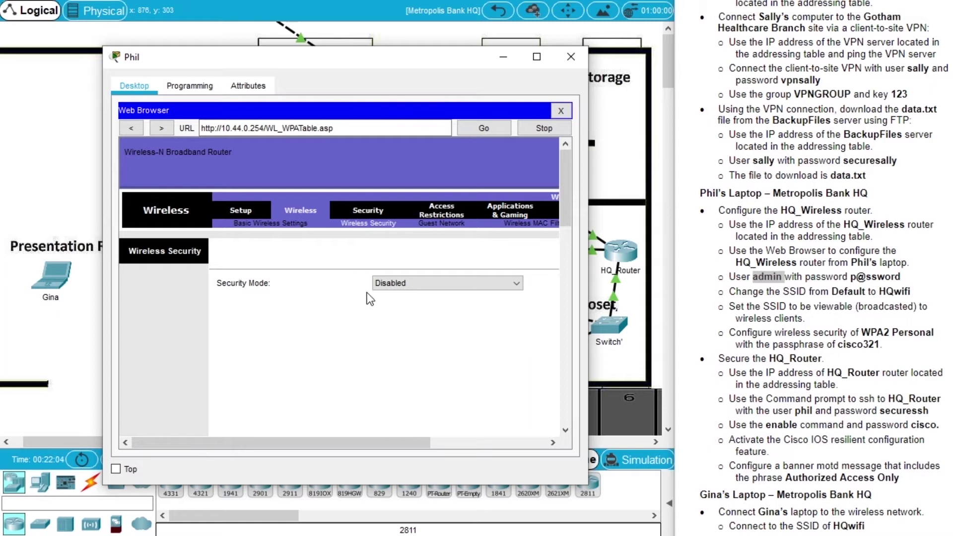
{"action": "left_click", "coordinate": [403, 284]}
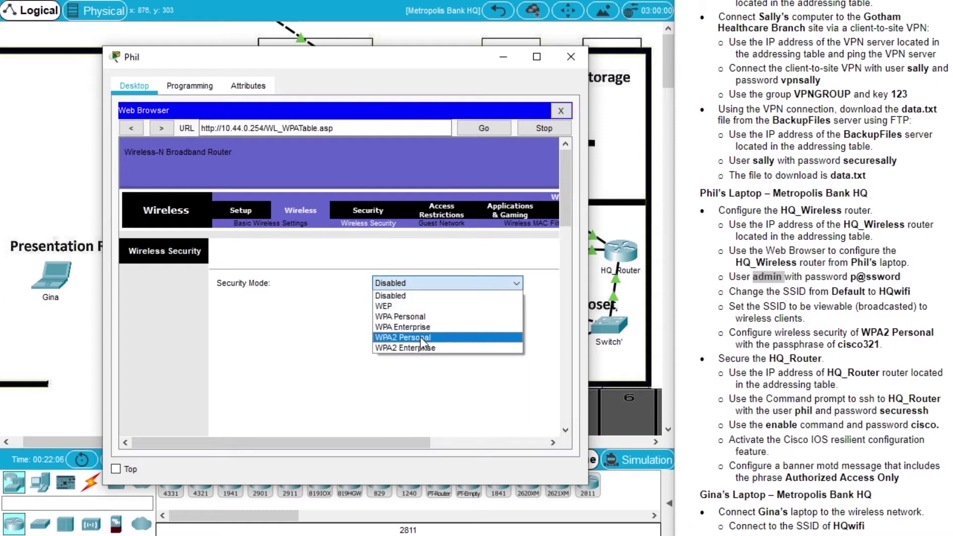
{"action": "left_click", "coordinate": [422, 337]}
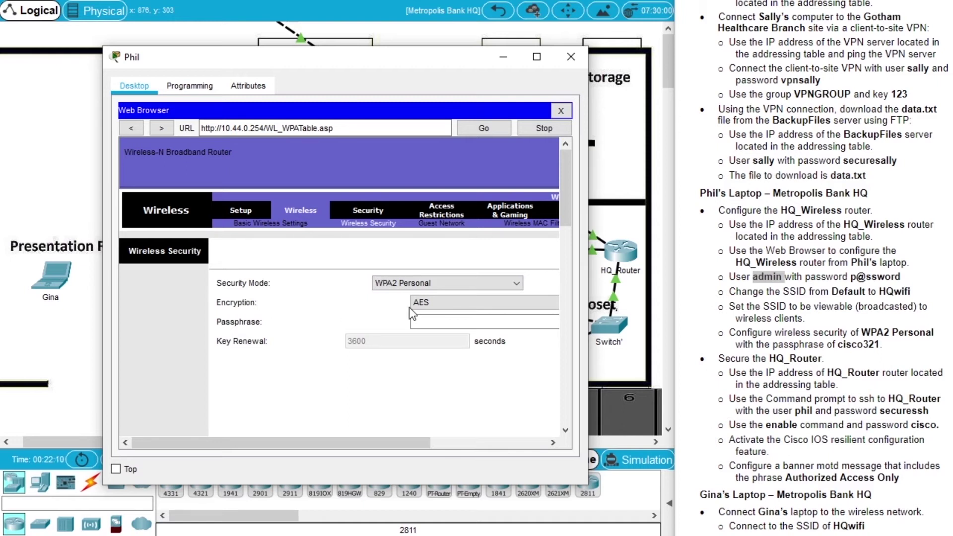
{"action": "left_click", "coordinate": [433, 321]}
{"action": "type", "text": "c"}
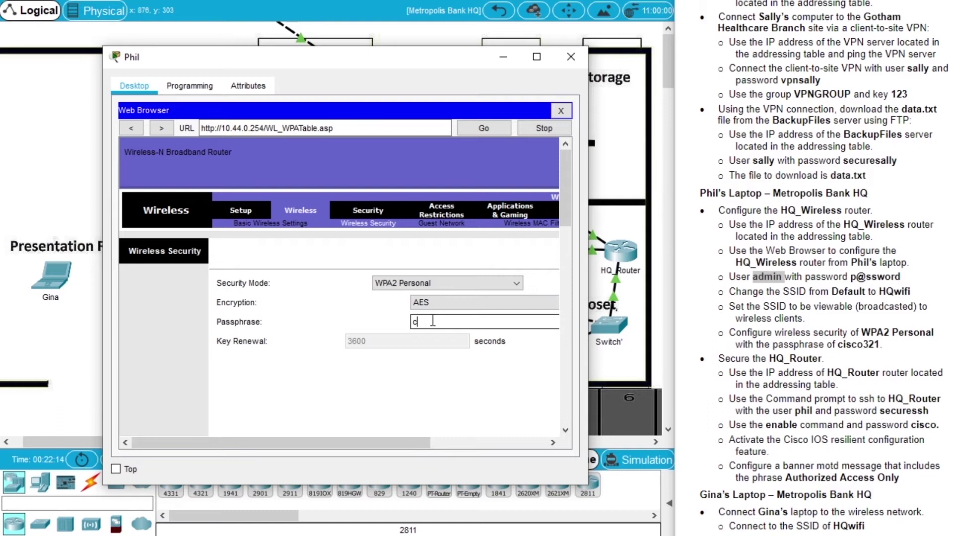
{"action": "type", "text": "isco321"}
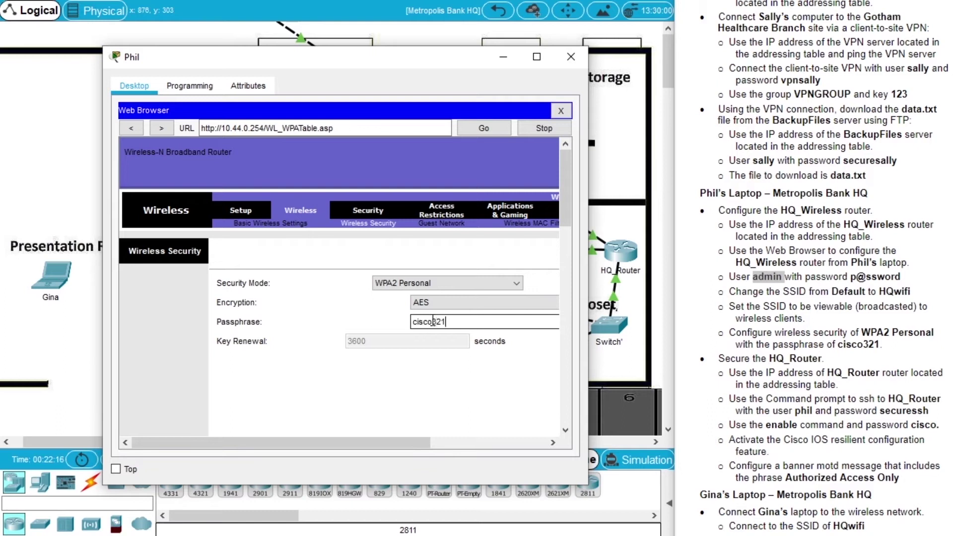
{"action": "left_click_drag", "start_coordinate": [564, 207], "coordinate": [571, 430]}
{"action": "left_click", "coordinate": [466, 415]}
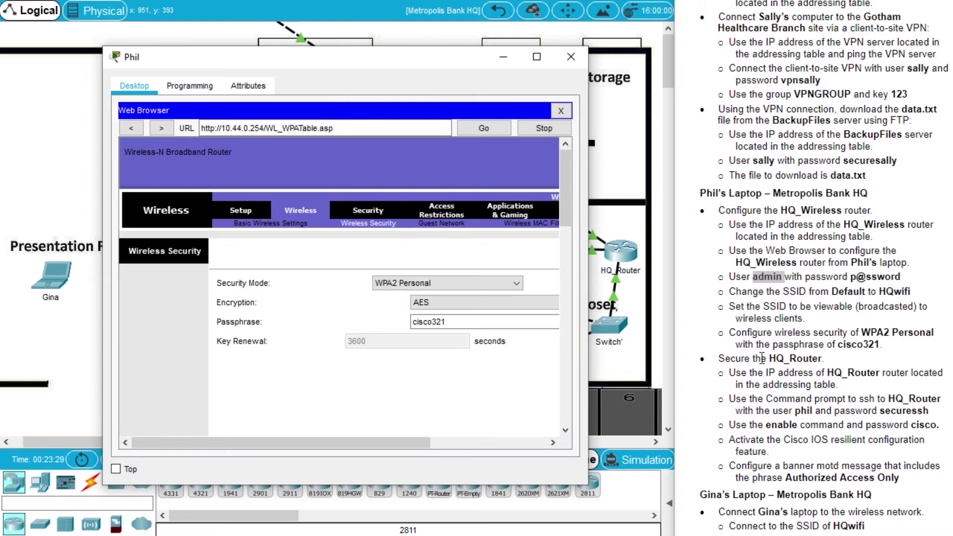
{"action": "double_click", "coordinate": [795, 358]}
{"action": "scroll", "coordinate": [795, 355], "scroll_direction": "down", "scroll_amount": 1}
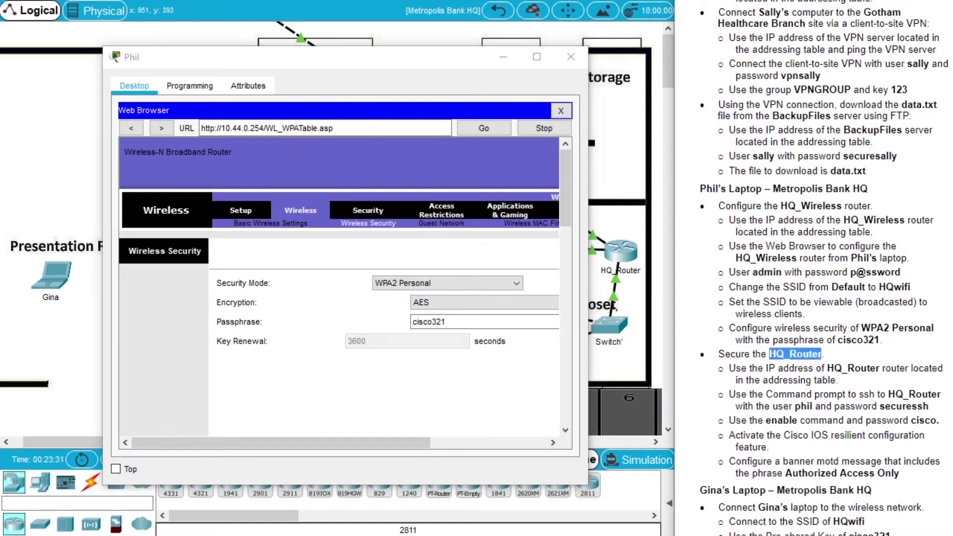
{"action": "scroll", "coordinate": [795, 355], "scroll_direction": "down", "scroll_amount": 1}
{"action": "left_click_drag", "start_coordinate": [448, 54], "coordinate": [365, 76]}
{"action": "left_click", "coordinate": [490, 80]}
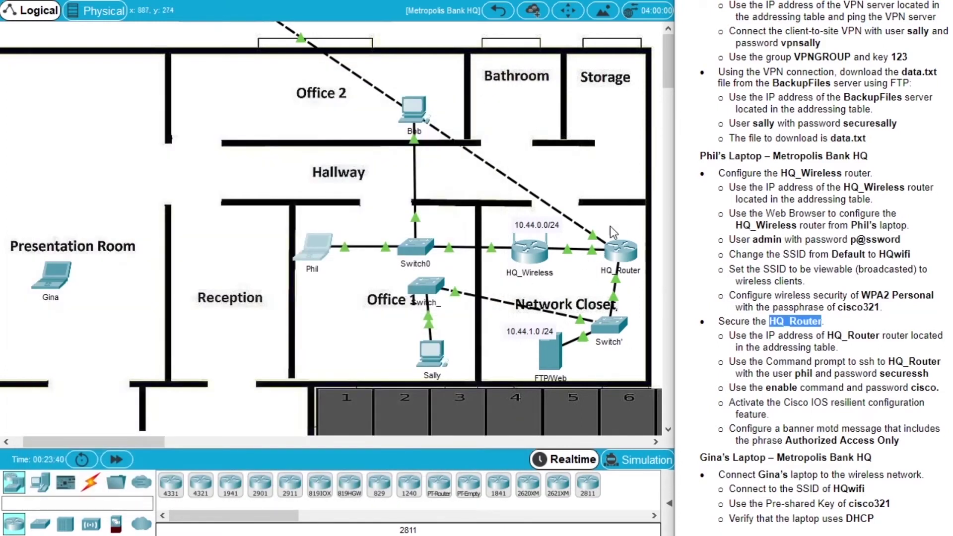
{"action": "left_click", "coordinate": [610, 257]}
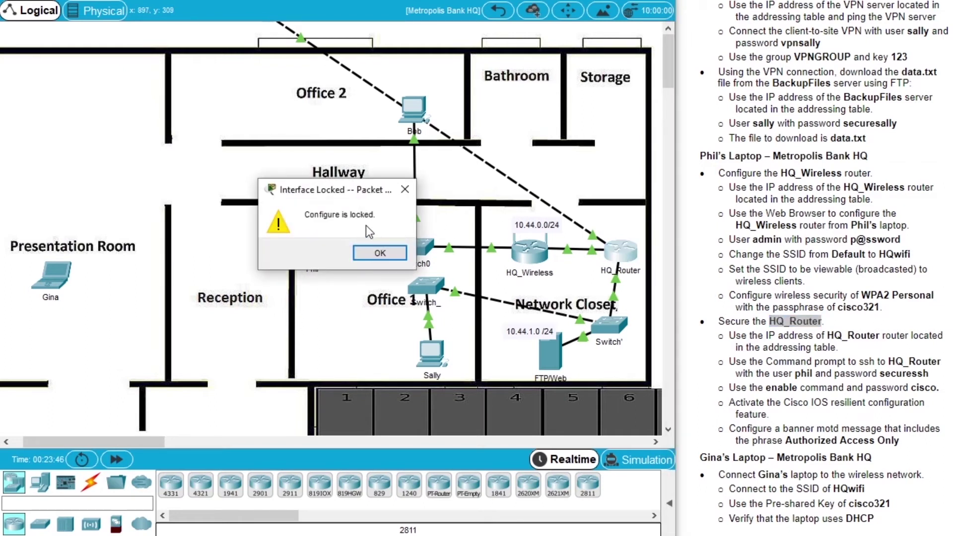
{"action": "left_click", "coordinate": [405, 255]}
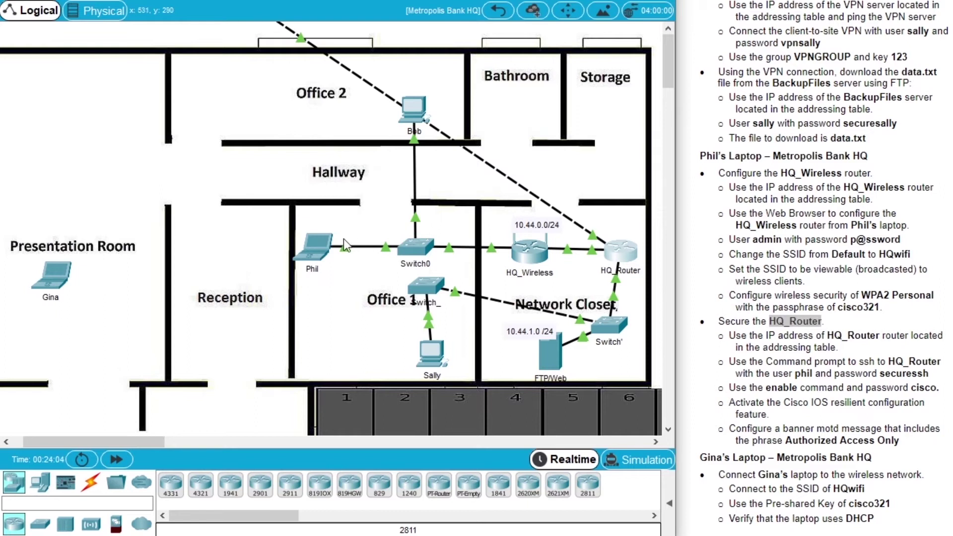
{"action": "left_click", "coordinate": [321, 257]}
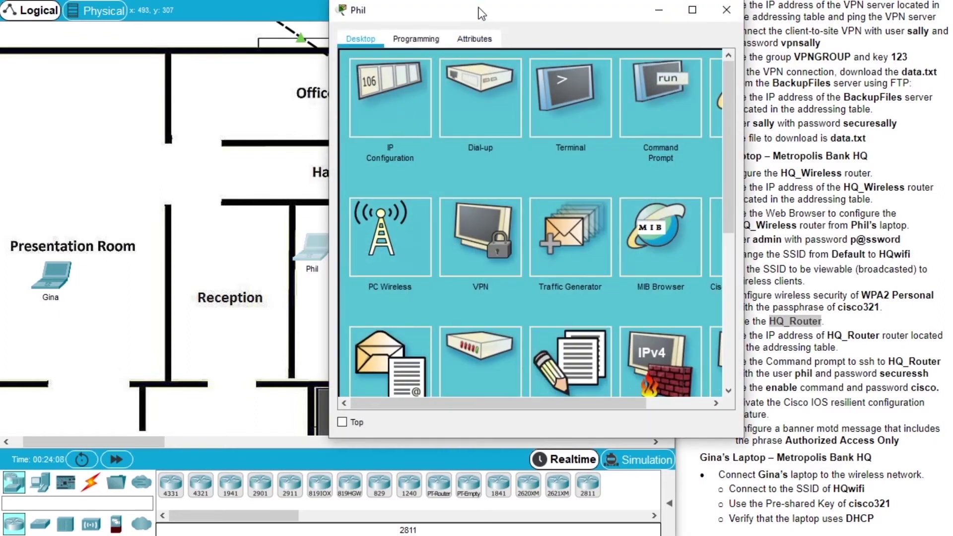
{"action": "left_click_drag", "start_coordinate": [484, 244], "coordinate": [530, 245]}
{"action": "left_click_drag", "start_coordinate": [952, 317], "coordinate": [952, 223]}
{"action": "left_click_drag", "start_coordinate": [952, 74], "coordinate": [952, 56]}
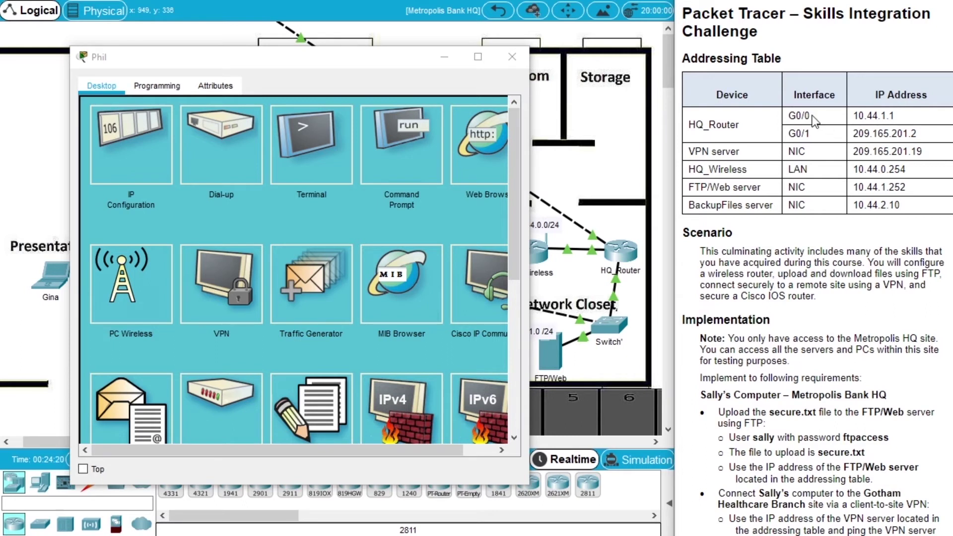
{"action": "left_click", "coordinate": [512, 58]}
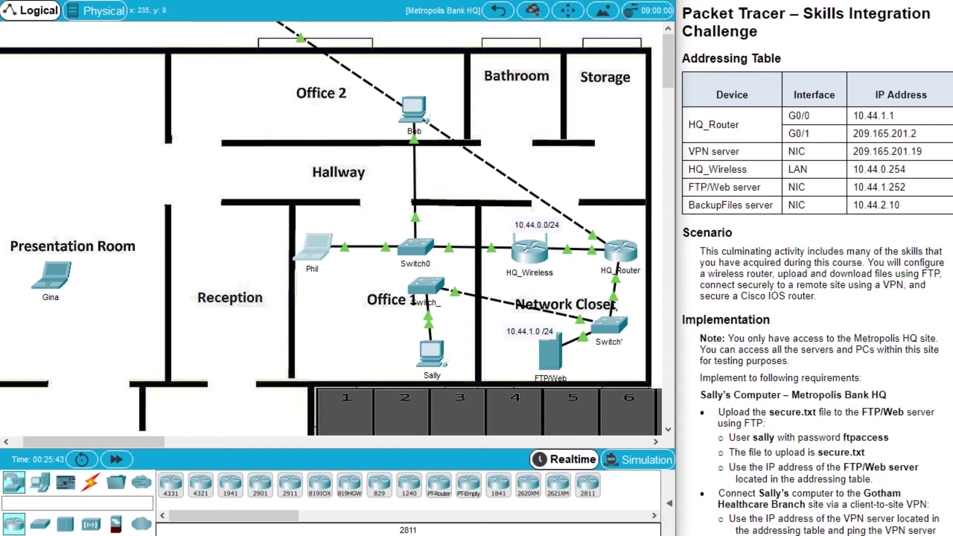
Enable 'Always Show Port Labels in Logical Workspace' in Options > Preferences
{"action": "left_click", "coordinate": [62, 0]}
{"action": "left_click", "coordinate": [94, 0]}
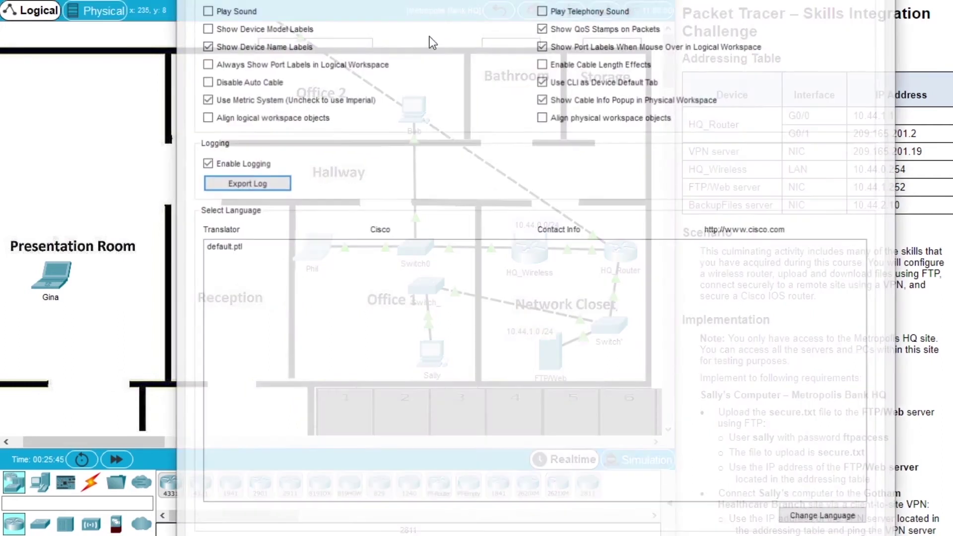
{"action": "left_click_drag", "start_coordinate": [460, 0], "coordinate": [383, 263]}
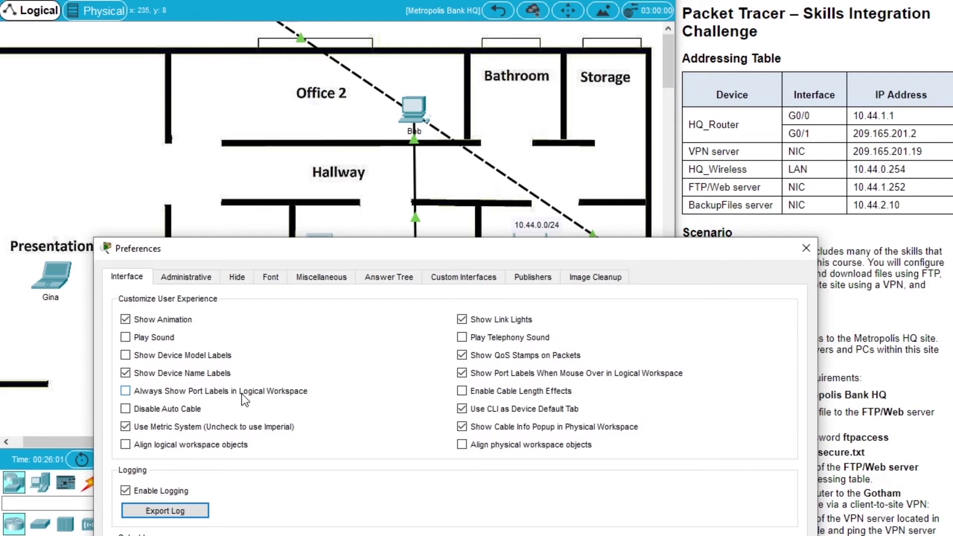
{"action": "left_click_drag", "start_coordinate": [414, 252], "coordinate": [398, 321]}
{"action": "left_click", "coordinate": [109, 460]}
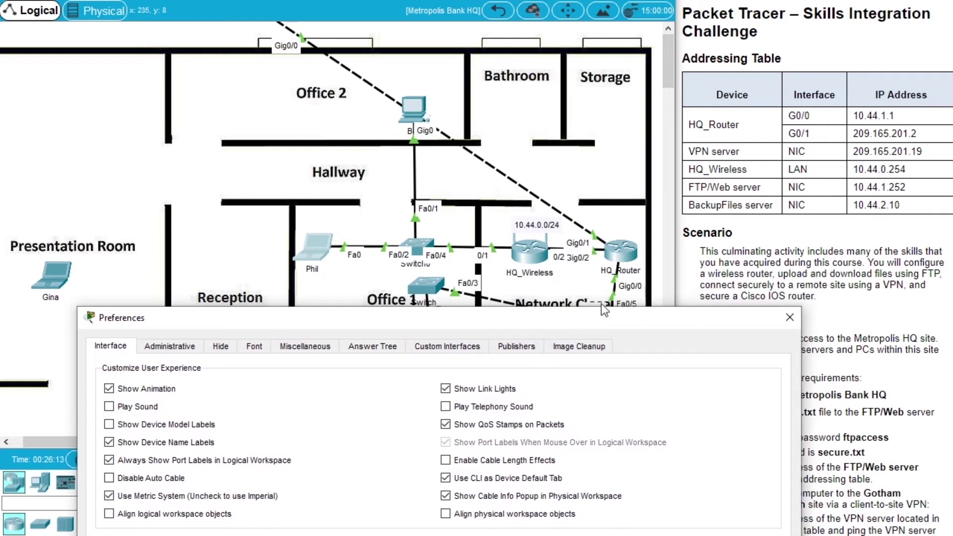
{"action": "left_click", "coordinate": [790, 317]}
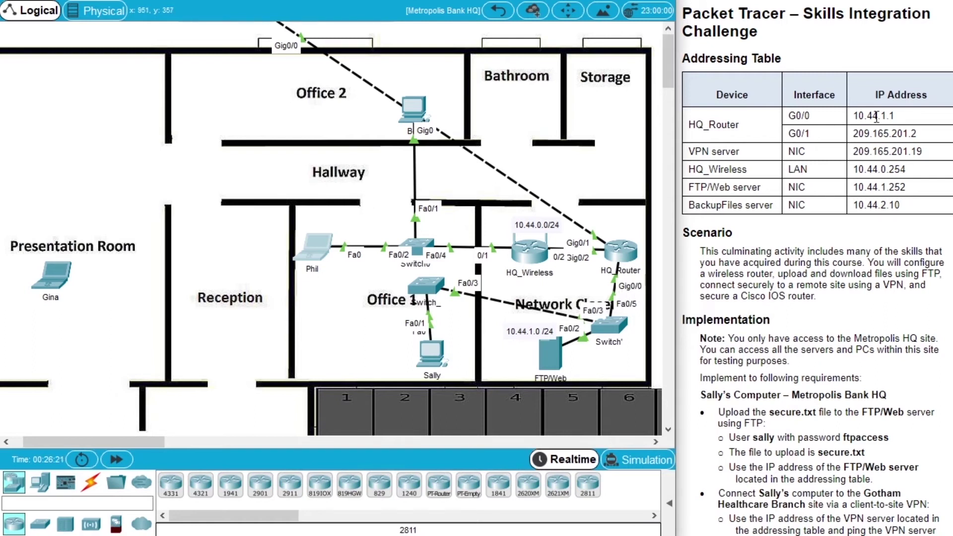
Select HQ_Router's G0/0 and G0/1 addresses (10.44.1.1, 209.165.201.2) in the instructions
{"action": "left_click_drag", "start_coordinate": [850, 116], "coordinate": [896, 115]}
{"action": "left_click", "coordinate": [908, 114]}
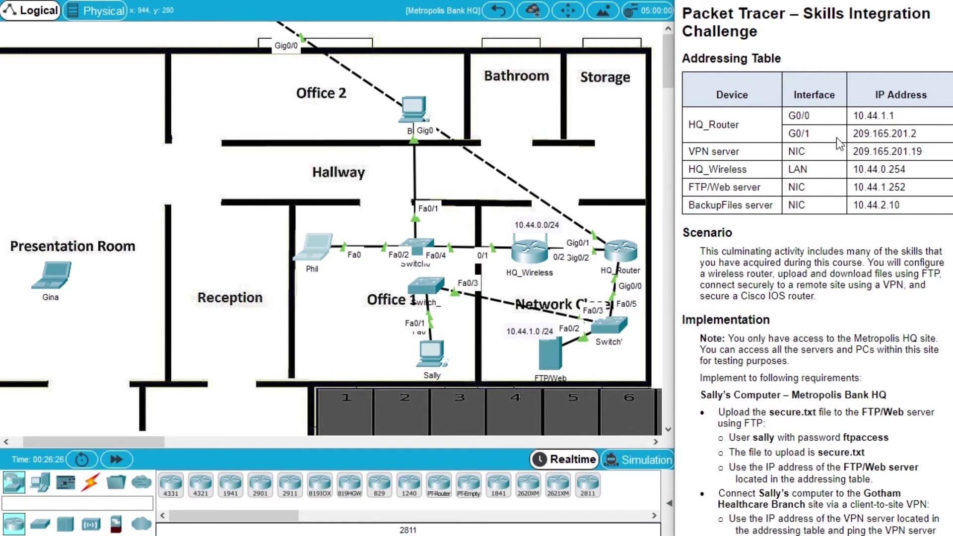
{"action": "left_click_drag", "start_coordinate": [853, 133], "coordinate": [936, 140]}
{"action": "left_click", "coordinate": [927, 140]}
{"action": "scroll", "coordinate": [765, 318], "scroll_direction": "down", "scroll_amount": 10}
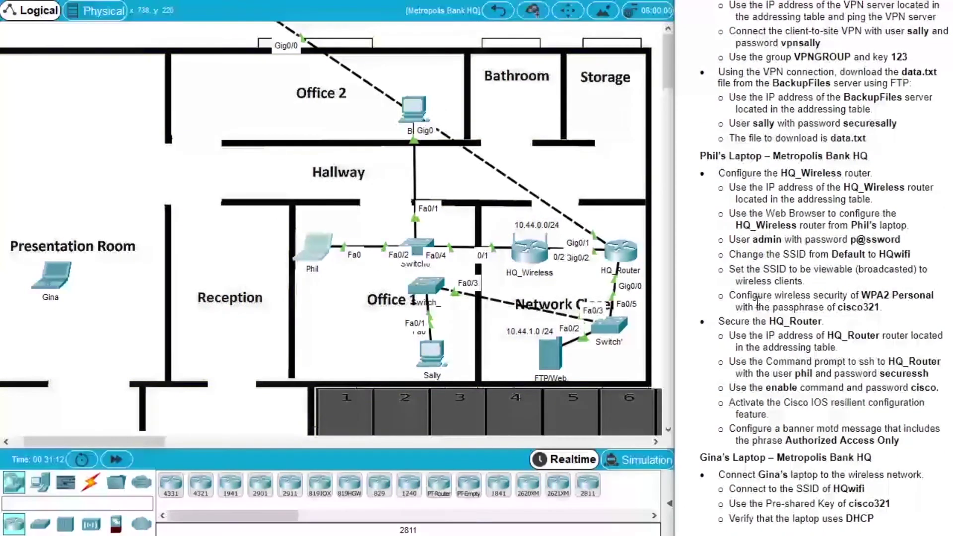
Ping HQ_Router's G0/1 address 209.165.201.2 from the Switch0 laptop's Command Prompt
{"action": "left_click_drag", "start_coordinate": [718, 321], "coordinate": [822, 321]}
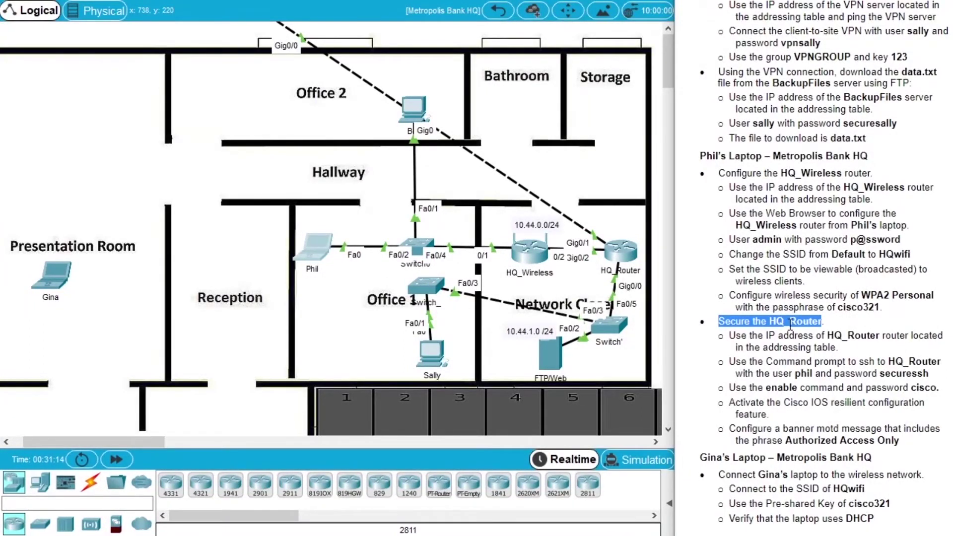
{"action": "left_click", "coordinate": [316, 245]}
{"action": "left_click_drag", "start_coordinate": [422, 12], "coordinate": [173, 44]}
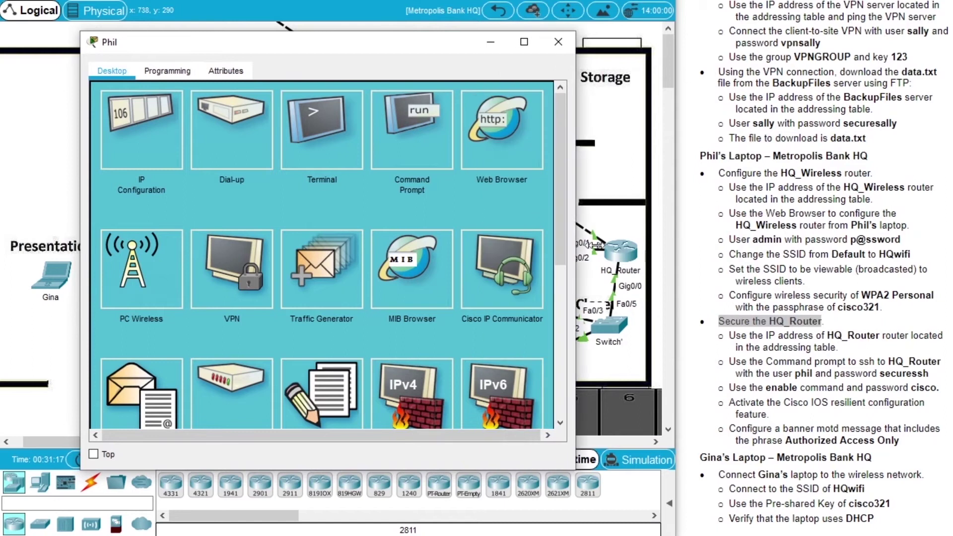
{"action": "left_click", "coordinate": [412, 130]}
{"action": "left_click_drag", "start_coordinate": [427, 43], "coordinate": [422, 57]}
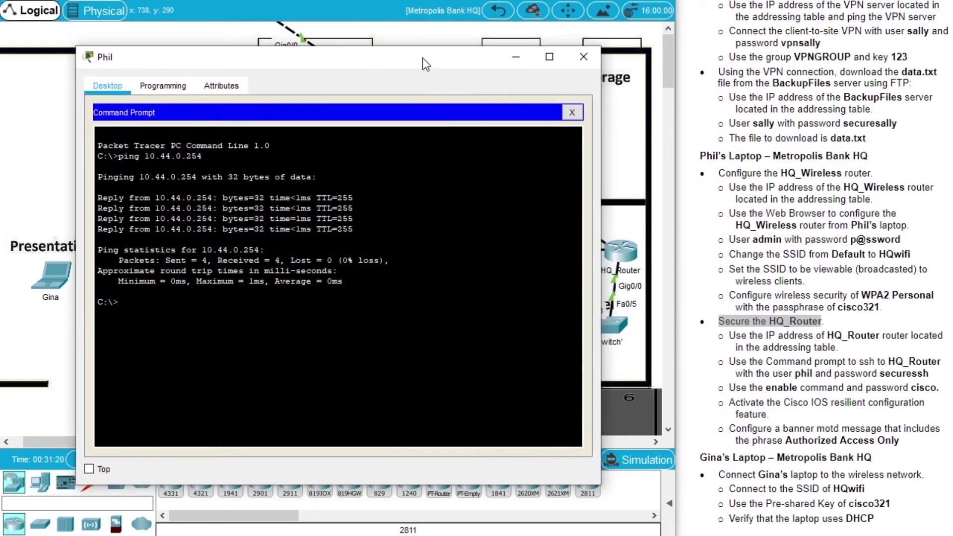
{"action": "left_click", "coordinate": [837, 334]}
{"action": "scroll", "coordinate": [837, 333], "scroll_direction": "up", "scroll_amount": 15}
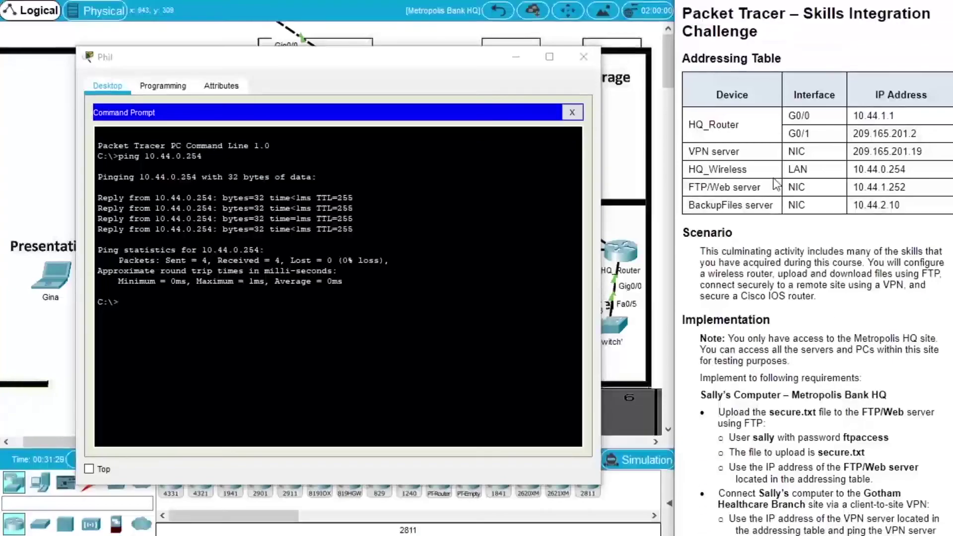
{"action": "left_click", "coordinate": [384, 260]}
{"action": "type", "text": "ping"}
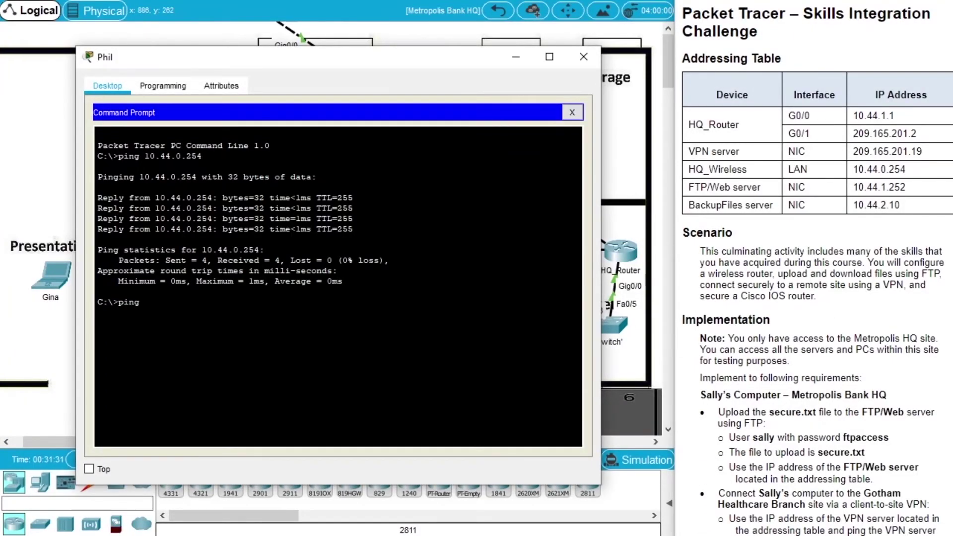
{"action": "type", "text": " 209.165.201.2"}
{"action": "key", "text": "Return"}
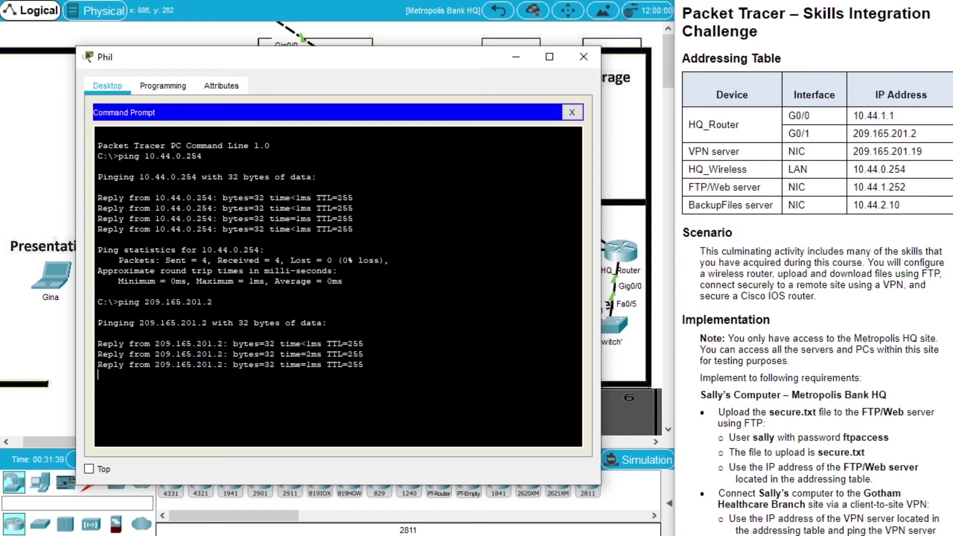
{"action": "scroll", "coordinate": [835, 339], "scroll_direction": "down", "scroll_amount": 10}
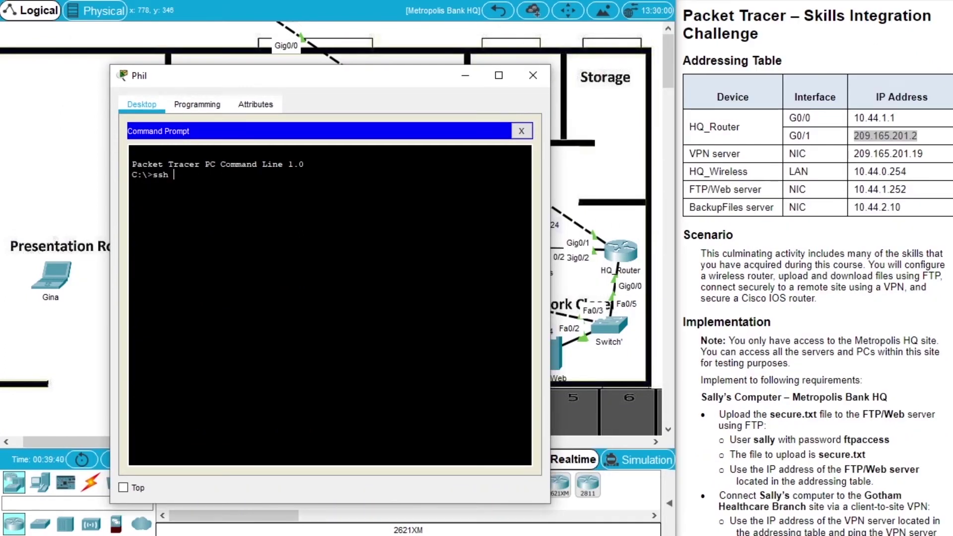
Run ssh -l with Phil's assigned username to 209.165.201.2
{"action": "type", "text": "-l"}
{"action": "scroll", "coordinate": [950, 435], "scroll_direction": "down", "scroll_amount": 10}
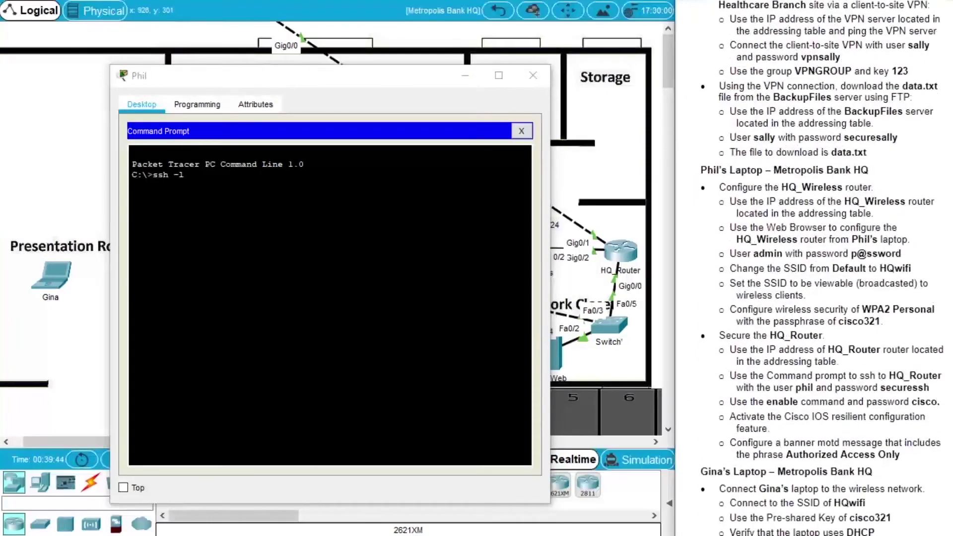
{"action": "double_click", "coordinate": [806, 374]}
{"action": "key", "text": "alt+Tab"}
{"action": "type", "text": "il"}
{"action": "key", "text": "alt+Tab"}
{"action": "scroll", "coordinate": [821, 268], "scroll_direction": "up", "scroll_amount": 3}
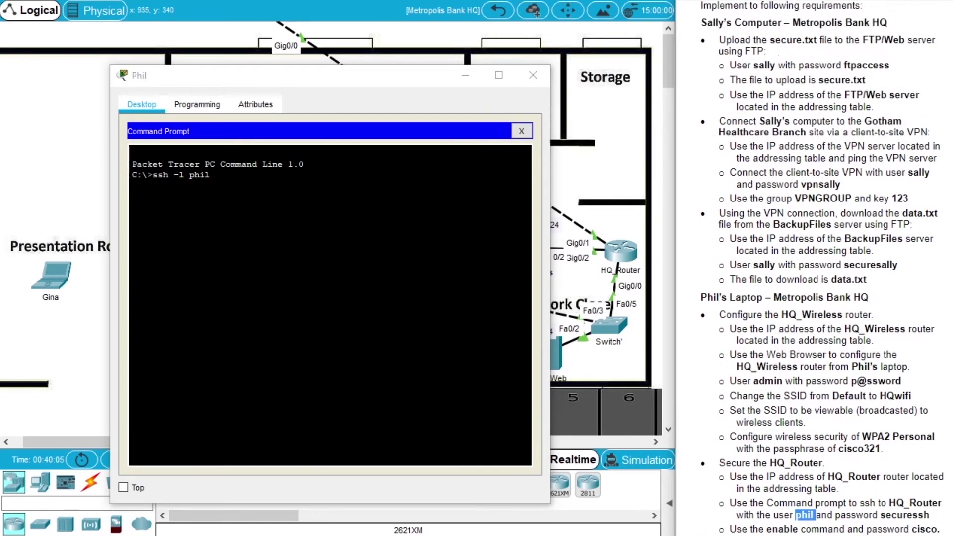
{"action": "scroll", "coordinate": [814, 269], "scroll_direction": "up", "scroll_amount": 5}
{"action": "key", "text": "alt+Tab"}
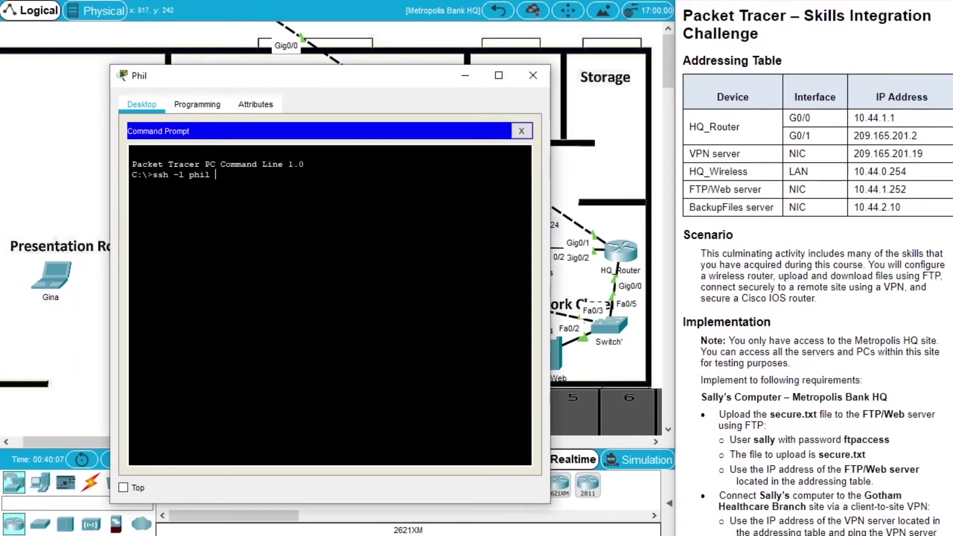
{"action": "type", "text": "209.165.201."}
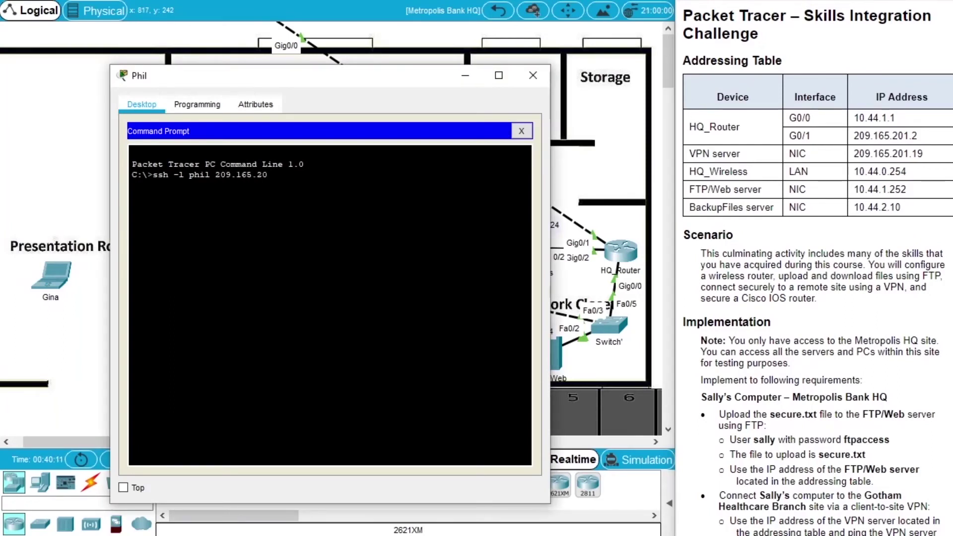
{"action": "key", "text": "Return"}
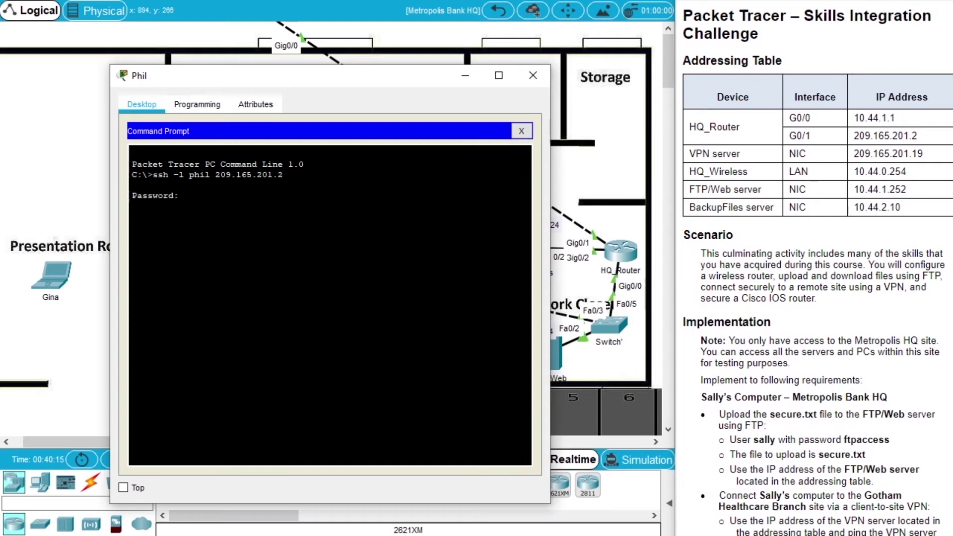
Enter the SSH password to reach the HQ_Router> prompt
{"action": "scroll", "coordinate": [814, 268], "scroll_direction": "down", "scroll_amount": 10}
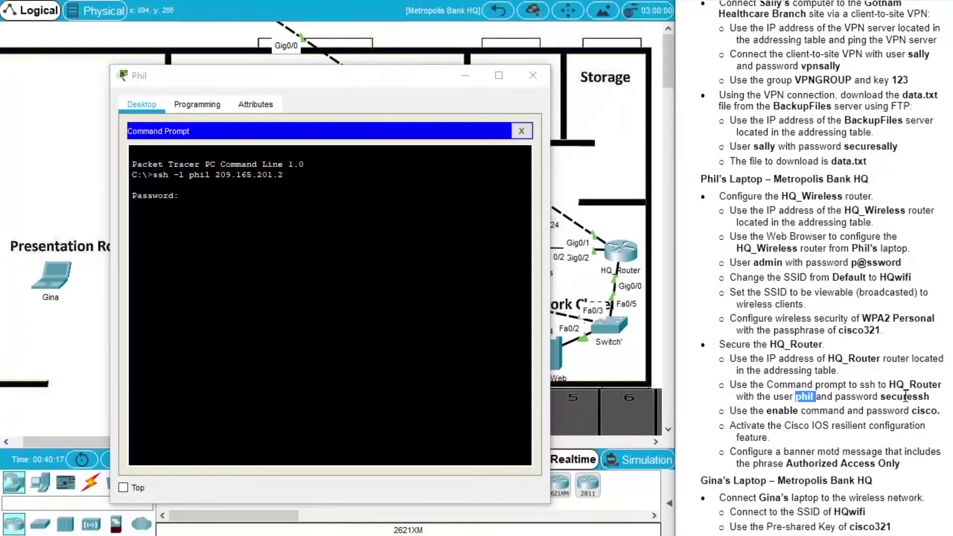
{"action": "left_click", "coordinate": [422, 270]}
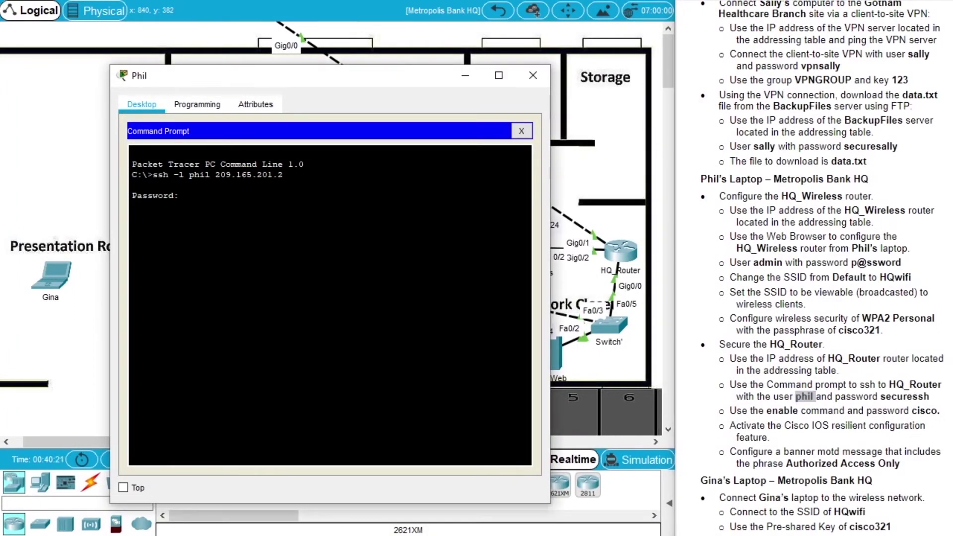
{"action": "key", "text": "Return"}
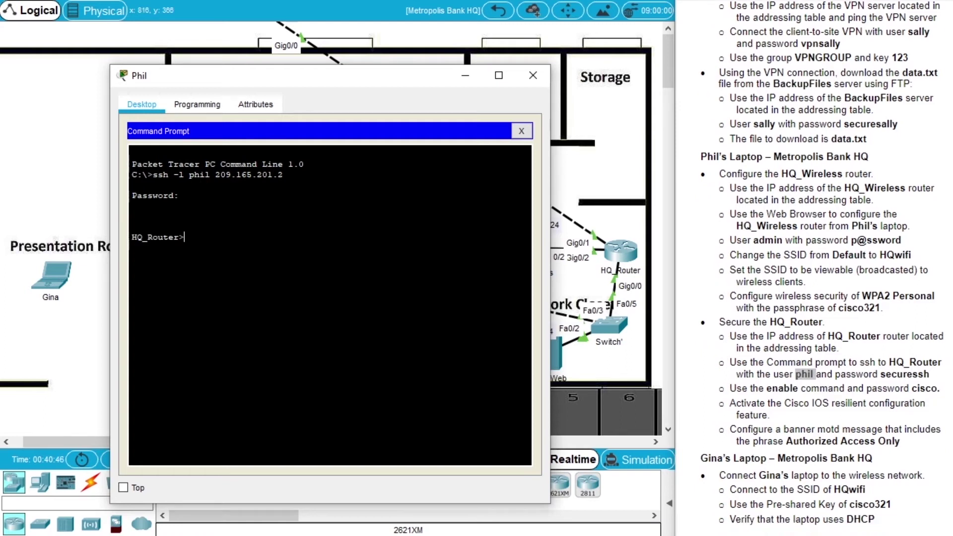
Enter privileged mode with enable, then global configuration with configure terminal
{"action": "type", "text": "enable"}
{"action": "key", "text": "Return"}
{"action": "key", "text": "Return"}
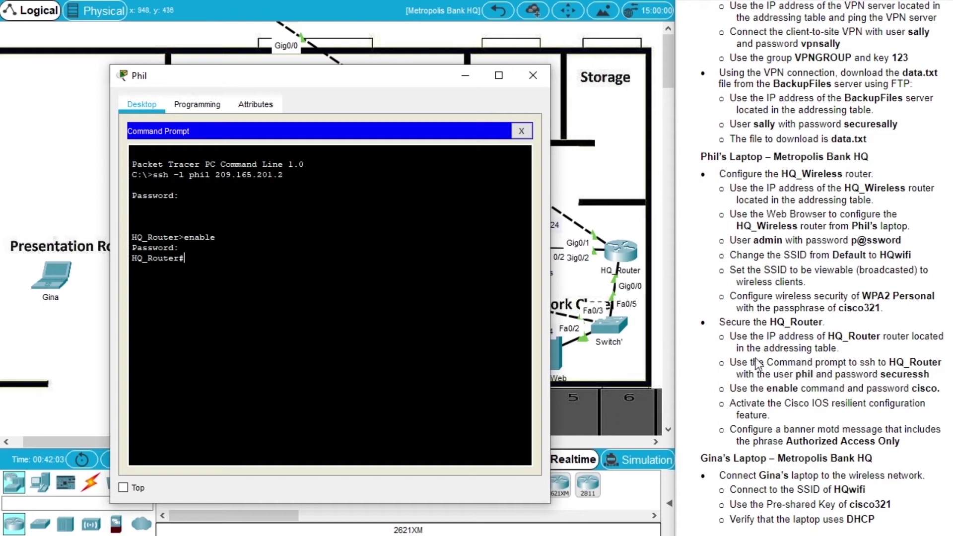
{"action": "left_click_drag", "start_coordinate": [833, 404], "coordinate": [890, 407]}
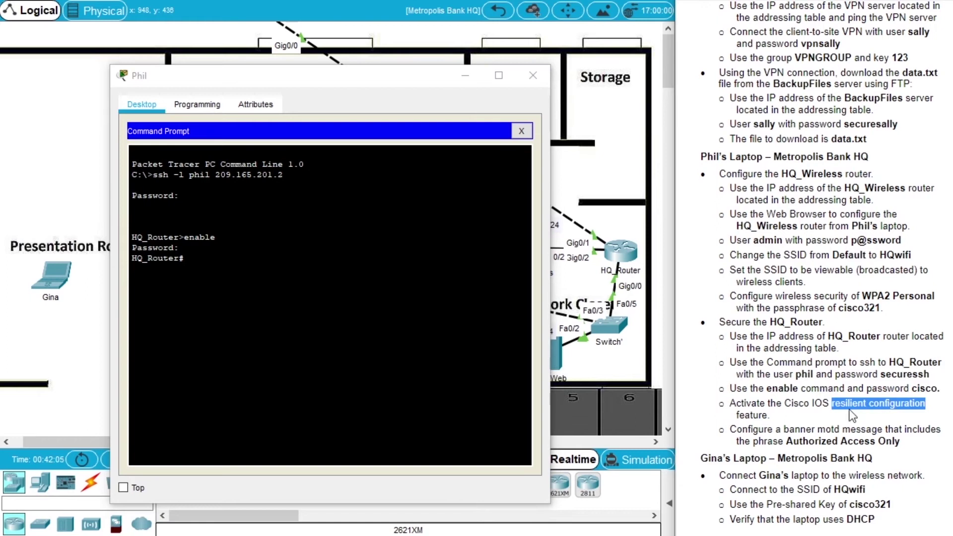
{"action": "key", "text": "alt+Tab"}
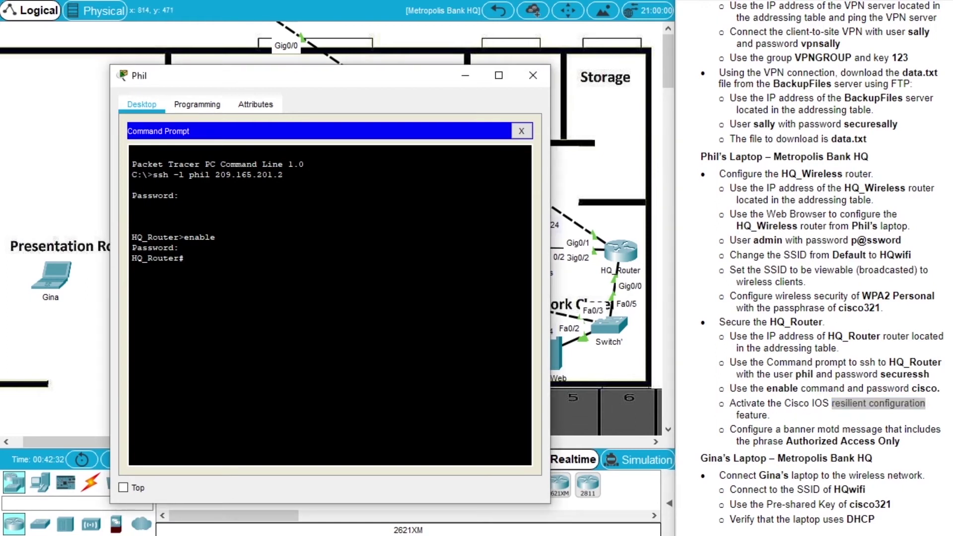
{"action": "type", "text": "confi"}
{"action": "key", "text": "Tab"}
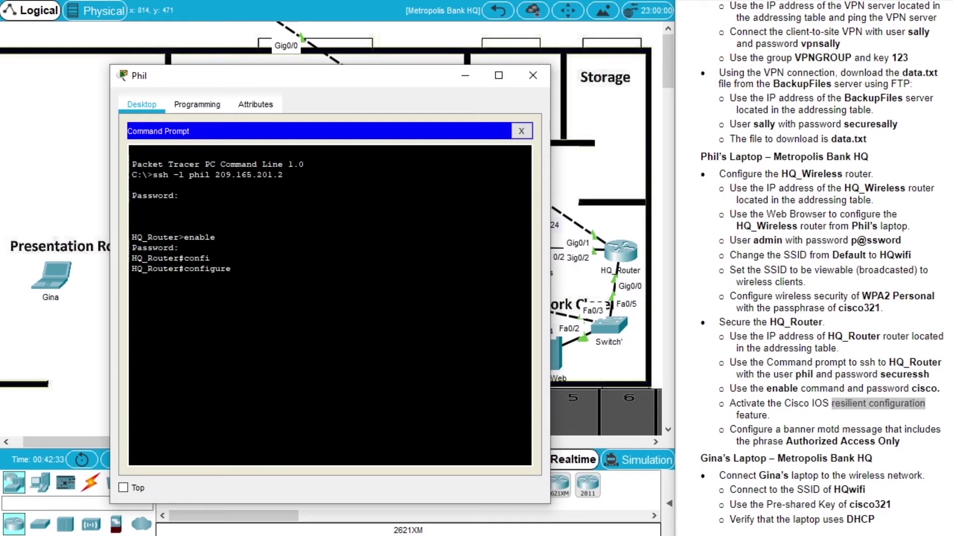
{"action": "type", "text": "ter"}
{"action": "key", "text": "Tab"}
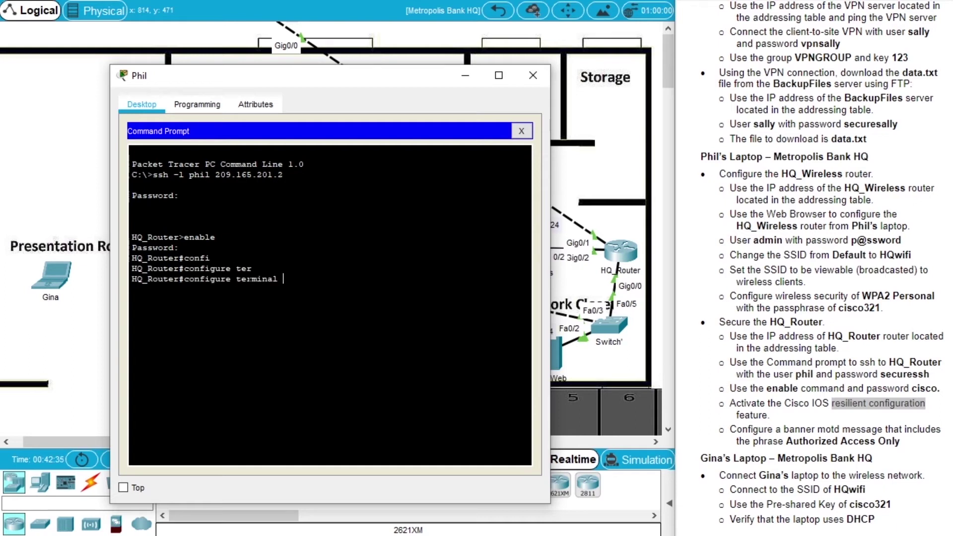
{"action": "key", "text": "Return"}
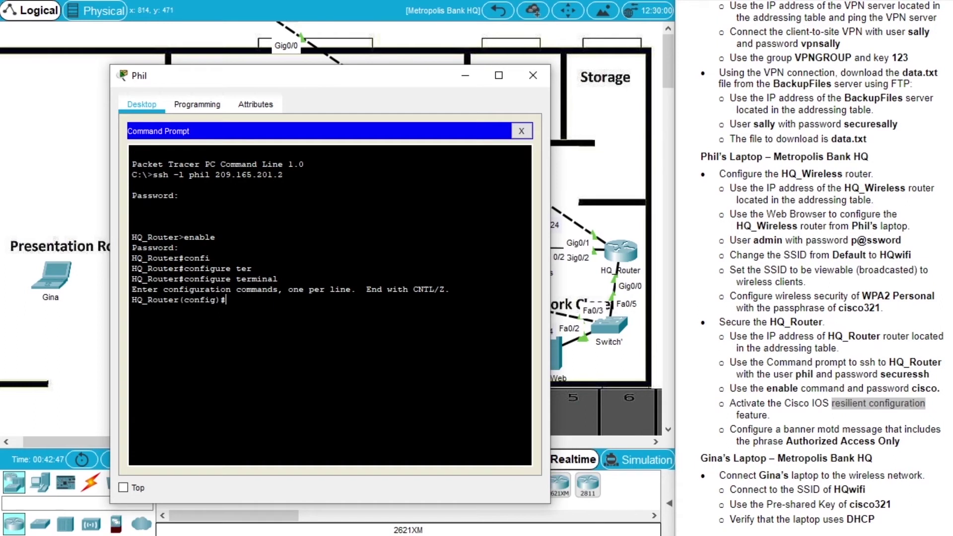
Run secure boot-image and secure boot-config, then exit global configuration mode
{"action": "type", "text": "cure boot-image"}
{"action": "key", "text": "Return"}
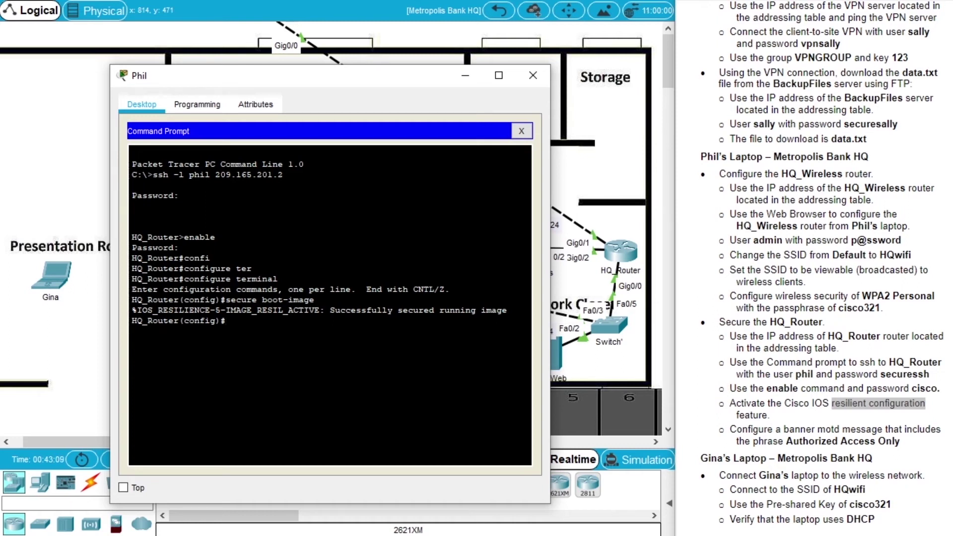
{"action": "type", "text": "s"}
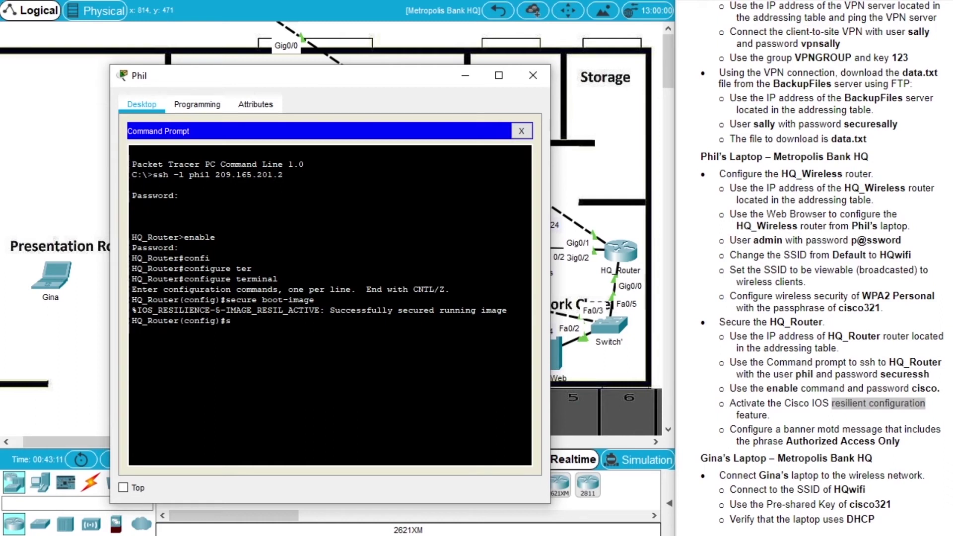
{"action": "type", "text": "ecure boot-config"}
{"action": "key", "text": "Return"}
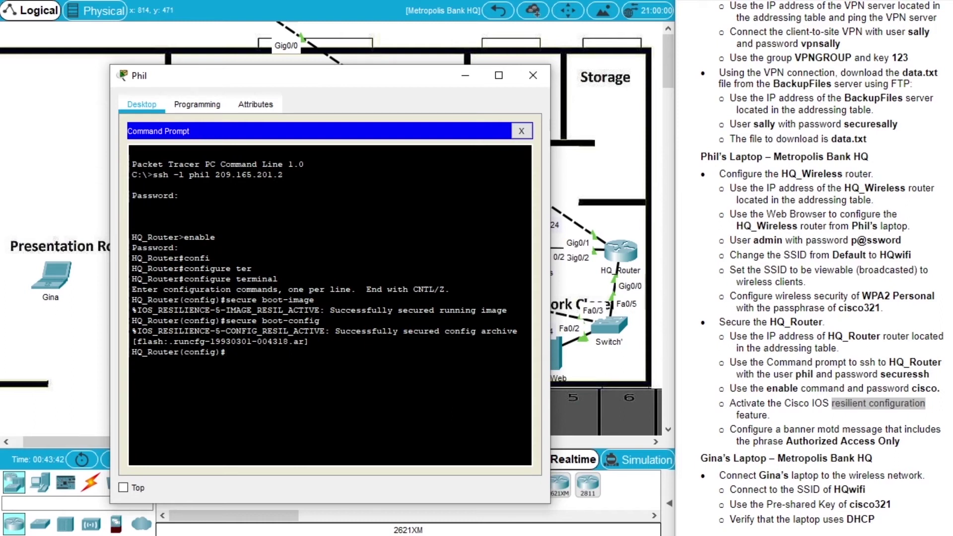
{"action": "type", "text": "exit"}
{"action": "key", "text": "Return"}
Run show secure bootset and review the secured image and config archive paths
{"action": "type", "text": "show "}
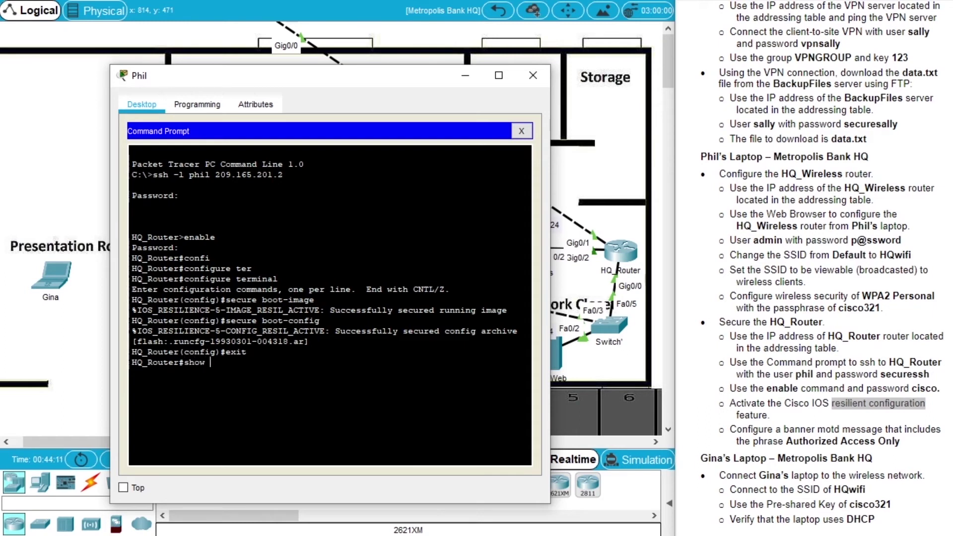
{"action": "type", "text": "secure bootset"}
{"action": "key", "text": "Return"}
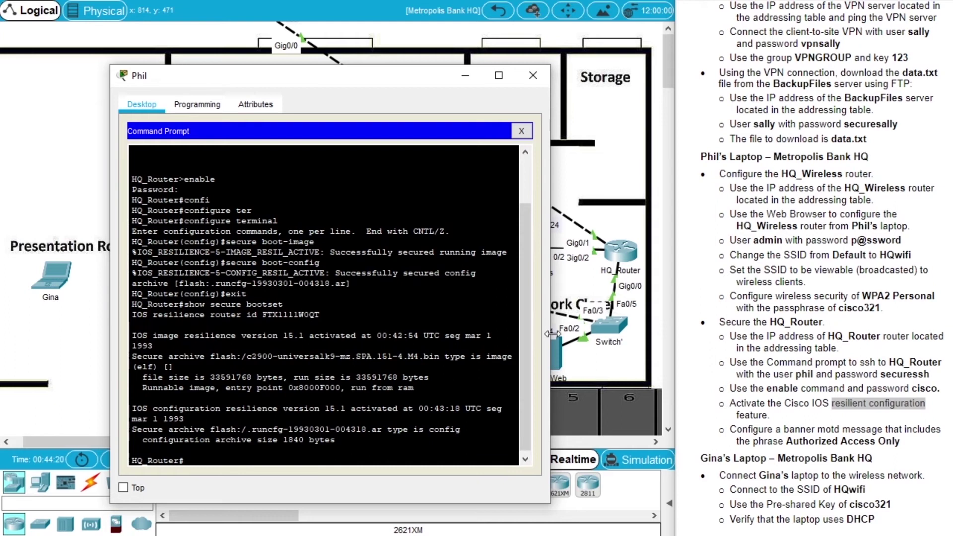
{"action": "left_click_drag", "start_coordinate": [552, 334], "coordinate": [635, 337]}
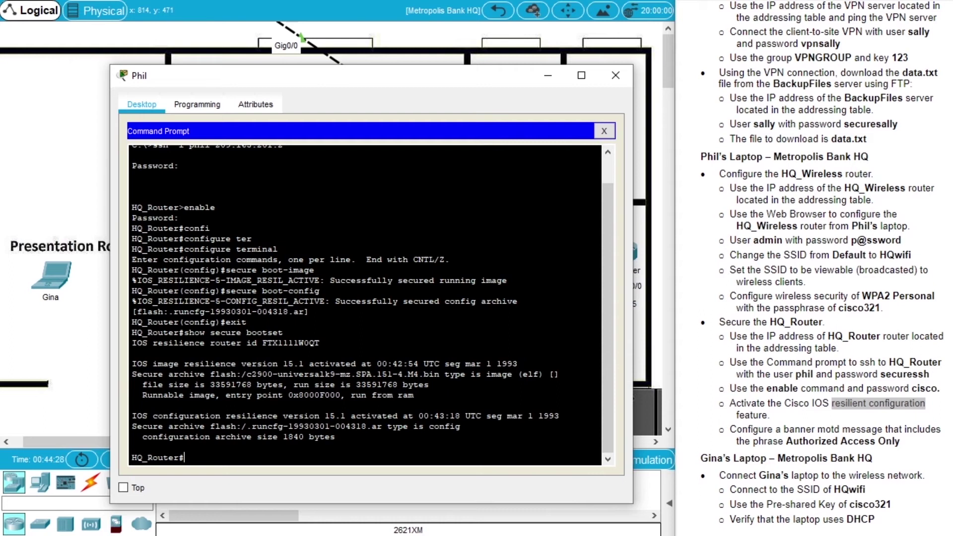
{"action": "left_click_drag", "start_coordinate": [440, 374], "coordinate": [210, 374]}
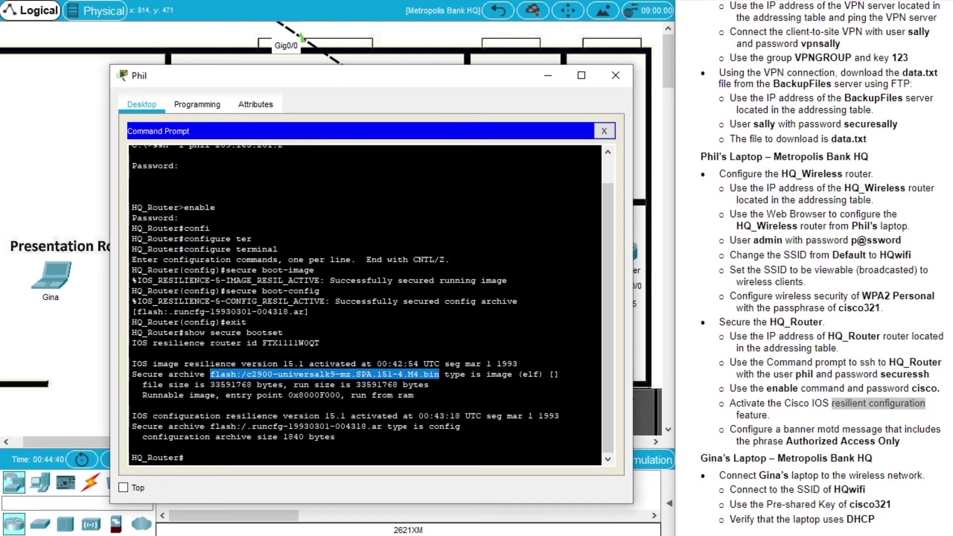
{"action": "left_click_drag", "start_coordinate": [382, 426], "coordinate": [210, 426]}
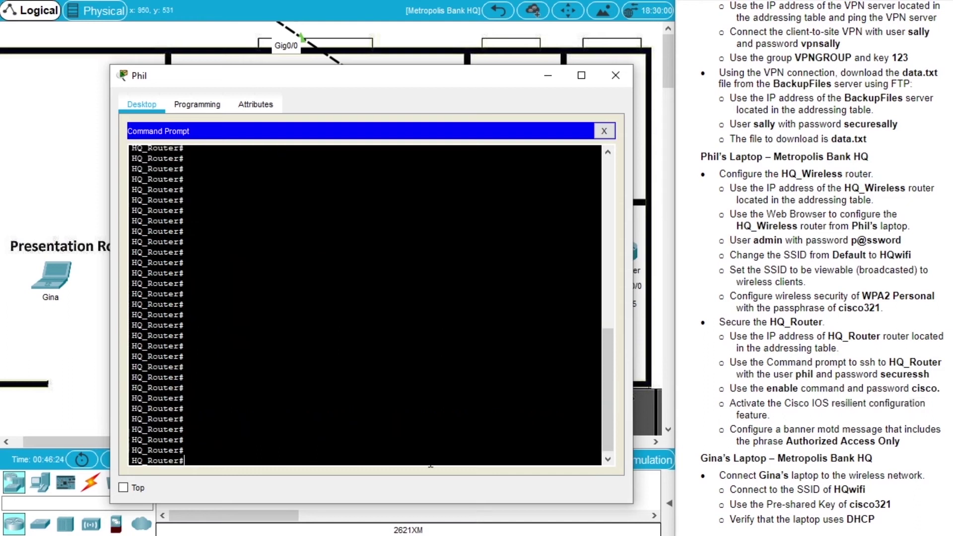
Mark the banner motd task and the phrase 'Authorized Access Only' in the instructions
{"action": "left_click", "coordinate": [803, 430]}
{"action": "left_click_drag", "start_coordinate": [803, 430], "coordinate": [899, 442]}
{"action": "left_click", "coordinate": [814, 441]}
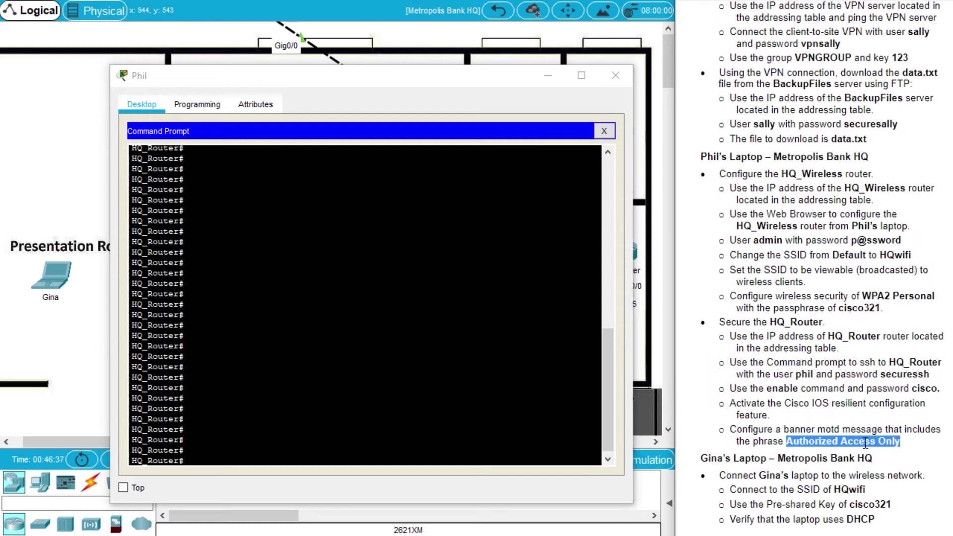
{"action": "left_click", "coordinate": [184, 408]}
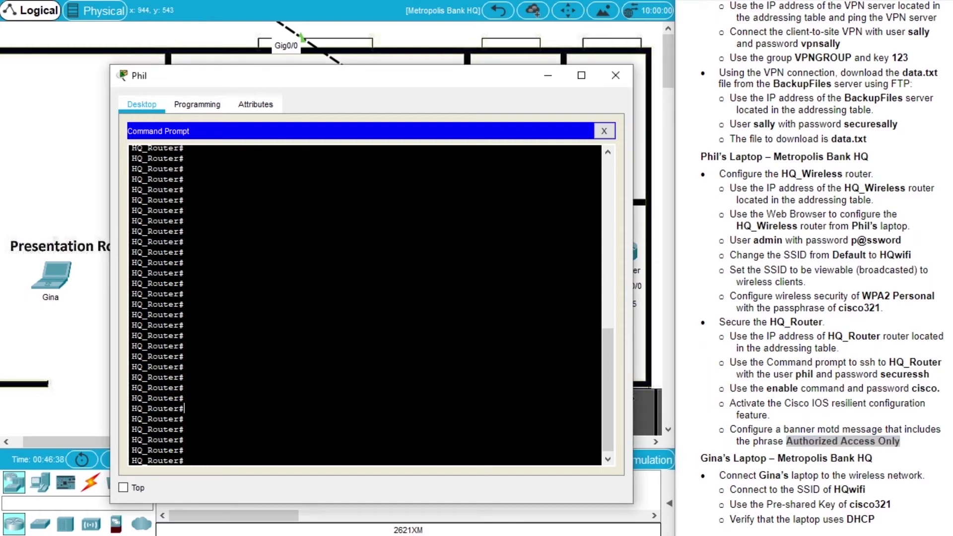
Enter global configuration mode on HQ_Router with configure terminal
{"action": "type", "text": "confi"}
{"action": "key", "text": "Tab"}
{"action": "type", "text": "ter"}
{"action": "key", "text": "Tab"}
{"action": "key", "text": "Return"}
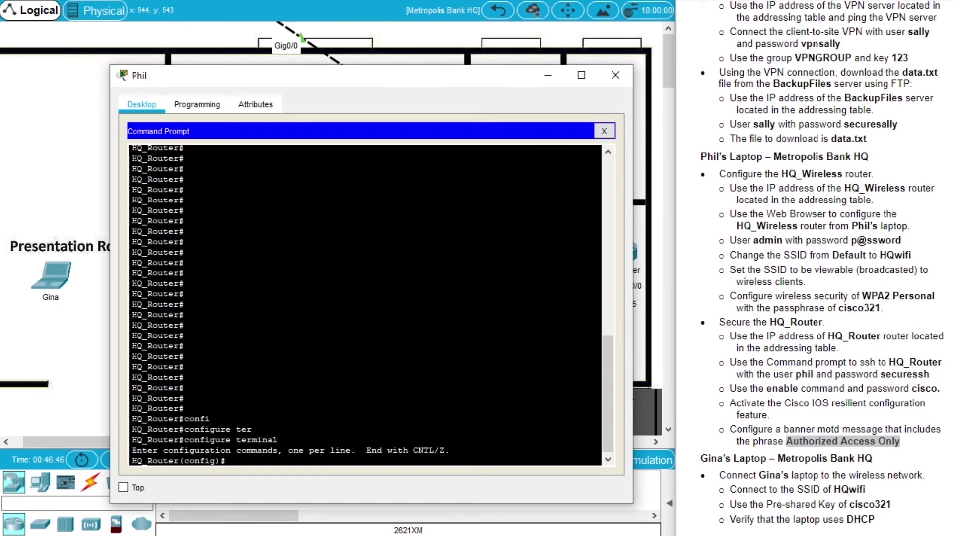
Start a banner motd command using # as the delimiter
{"action": "type", "text": "banner motd"}
{"action": "key", "text": "Return"}
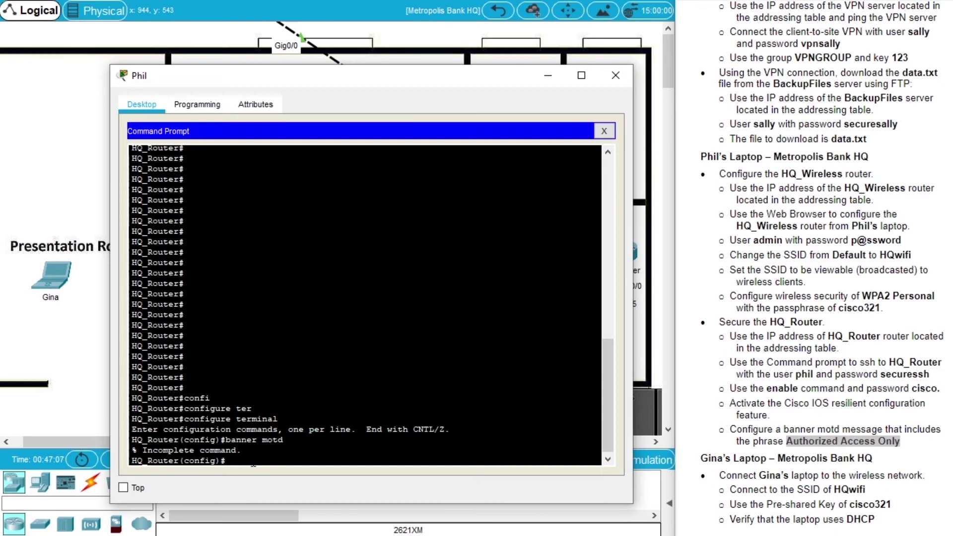
{"action": "key", "text": "Up"}
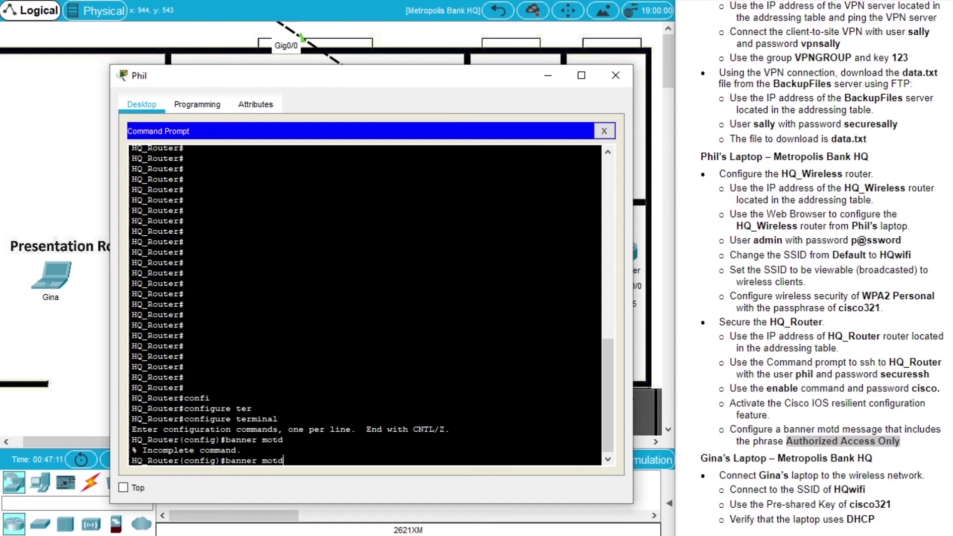
{"action": "type", "text": "#"}
{"action": "key", "text": "Return"}
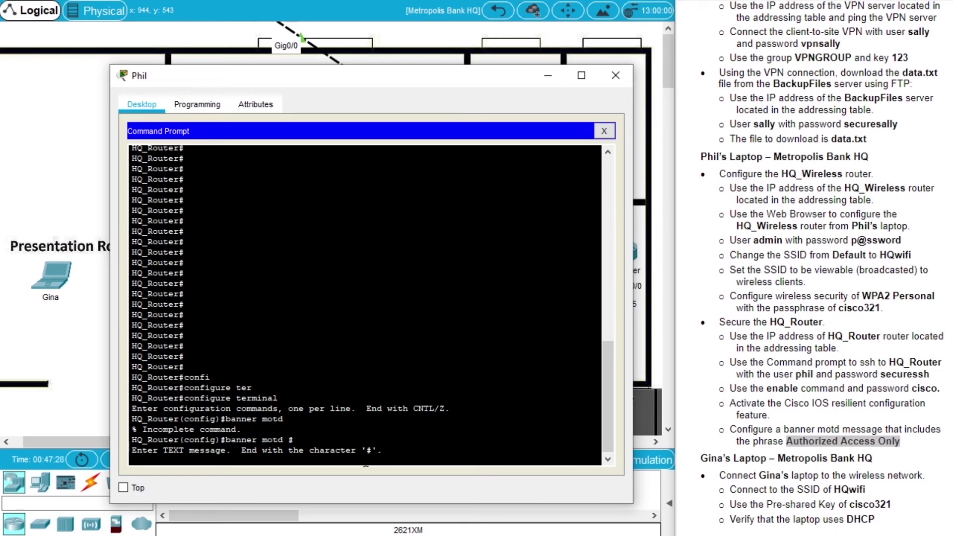
Type the banner's top dashed border and the 'Authorized Access Only' line
{"action": "key", "text": "Return"}
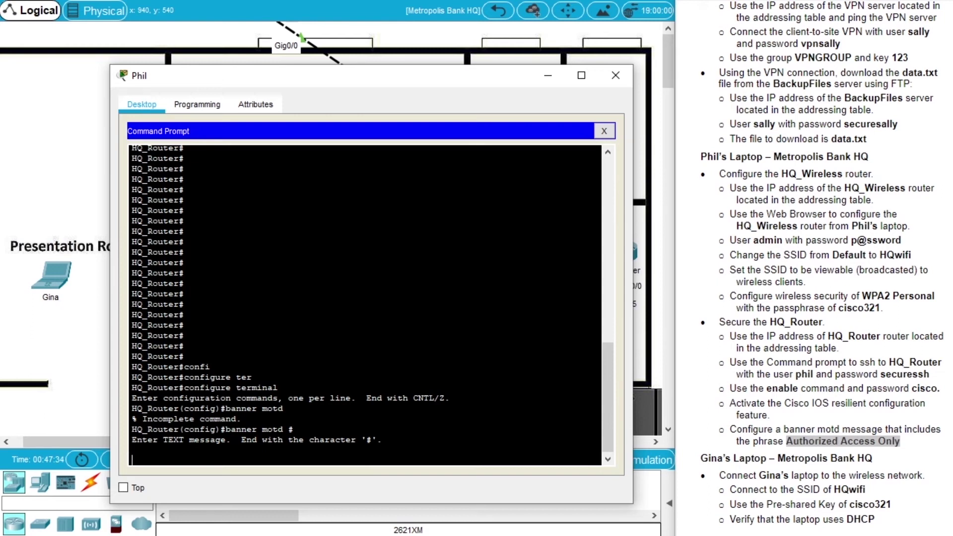
{"action": "type", "text": "----------------------------------------------"}
{"action": "key", "text": "Return"}
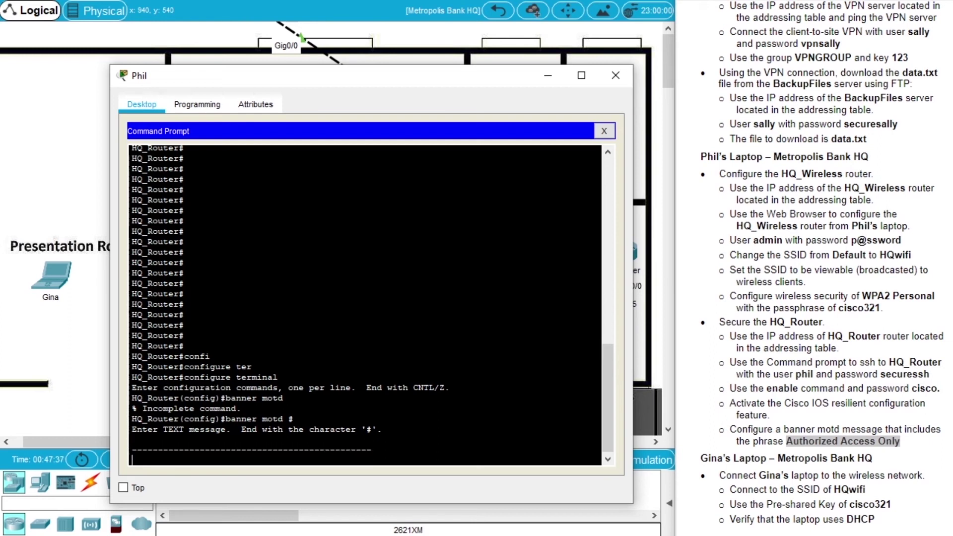
{"action": "key", "text": "Return"}
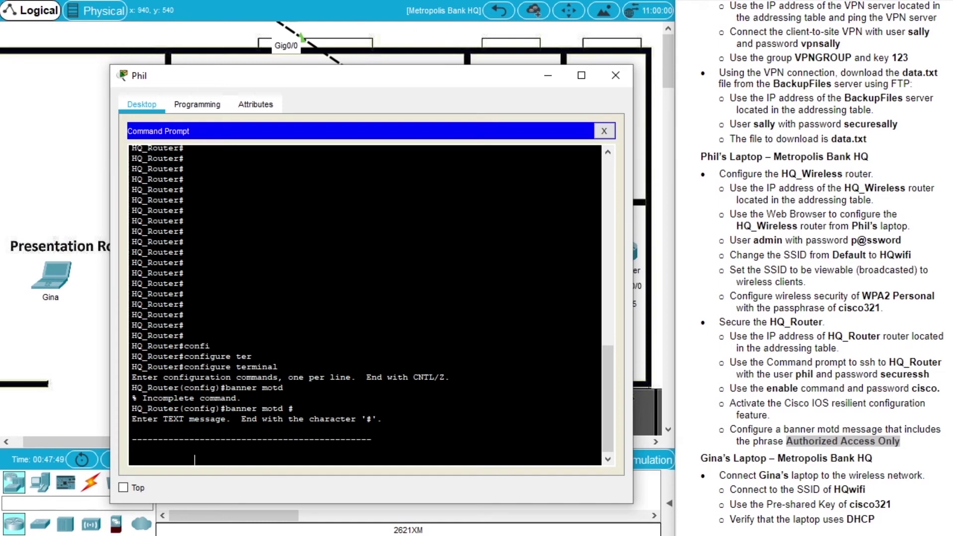
{"action": "type", "text": "Authori"}
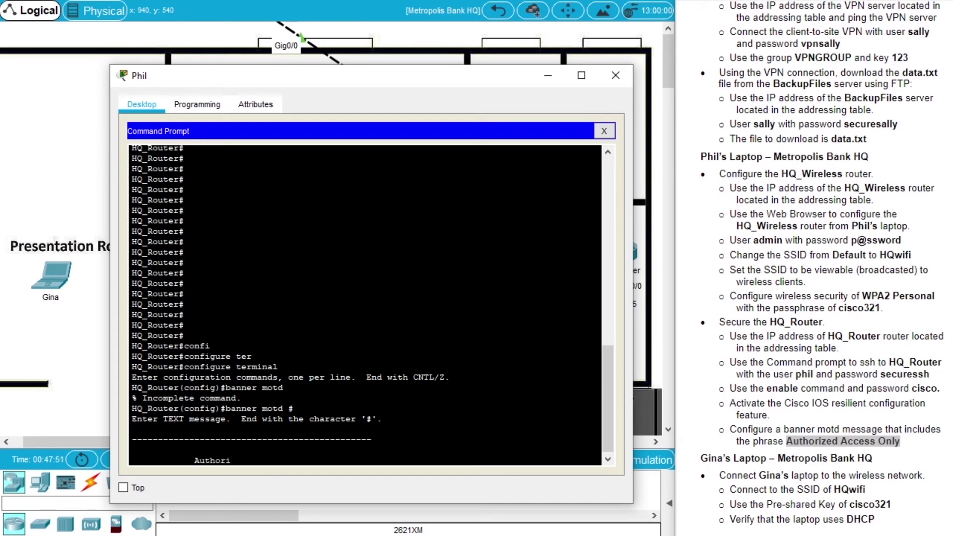
{"action": "type", "text": "zed Access Only"}
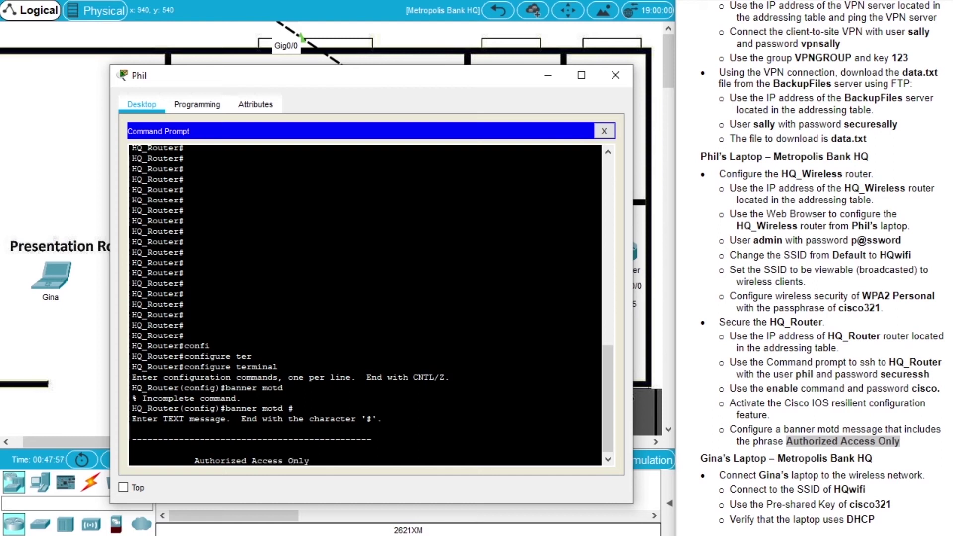
{"action": "key", "text": "Return"}
{"action": "key", "text": "Return"}
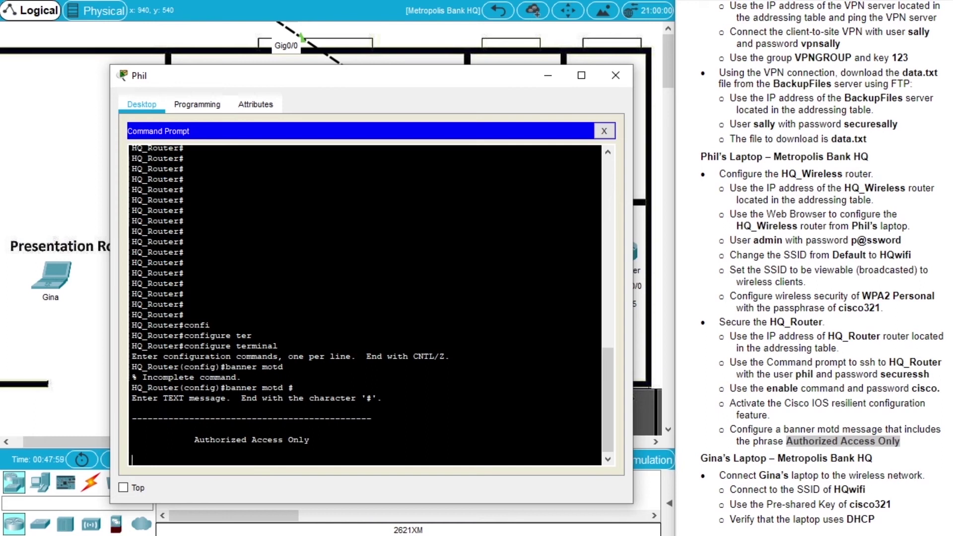
Add a dashed line, 'GET OUT', a bottom dashed border, and close the banner with #
{"action": "type", "text": "-------------------------------------"}
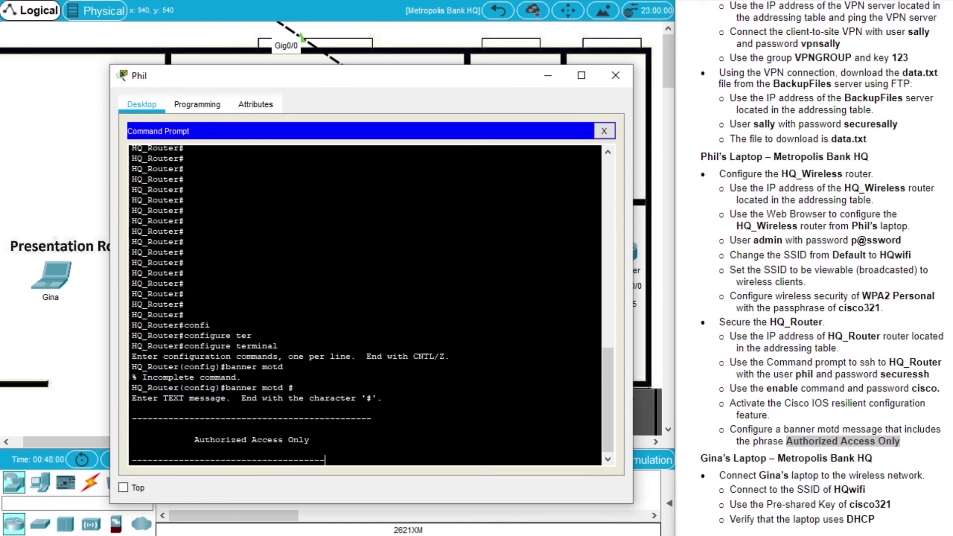
{"action": "type", "text": "---------"}
{"action": "key", "text": "Return"}
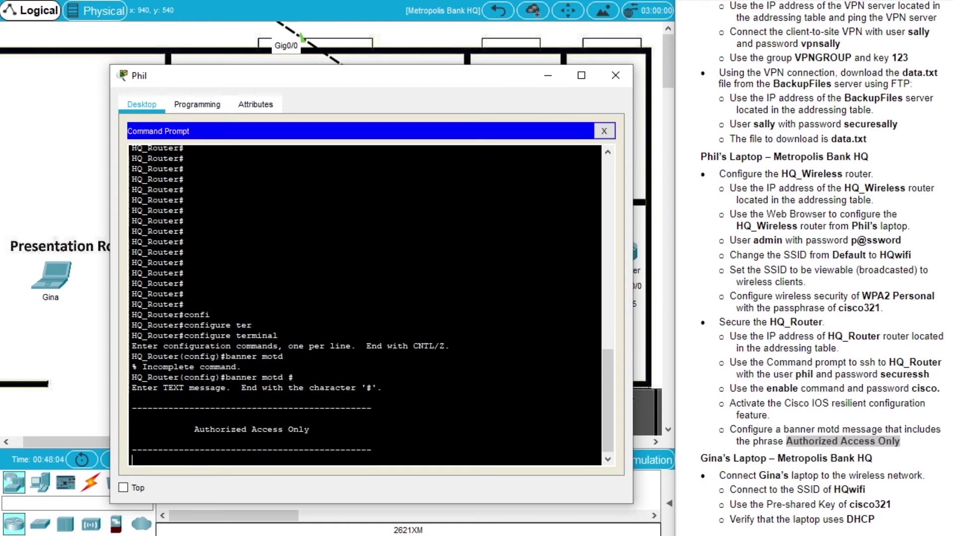
{"action": "key", "text": "Return"}
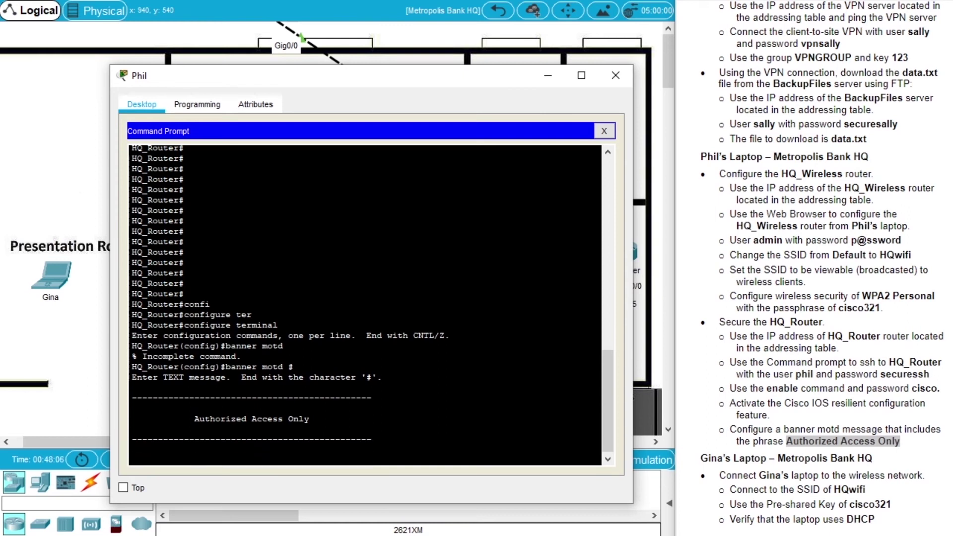
{"action": "type", "text": "GET OUT"}
{"action": "key", "text": "Return"}
{"action": "key", "text": "Return"}
{"action": "type", "text": "-------"}
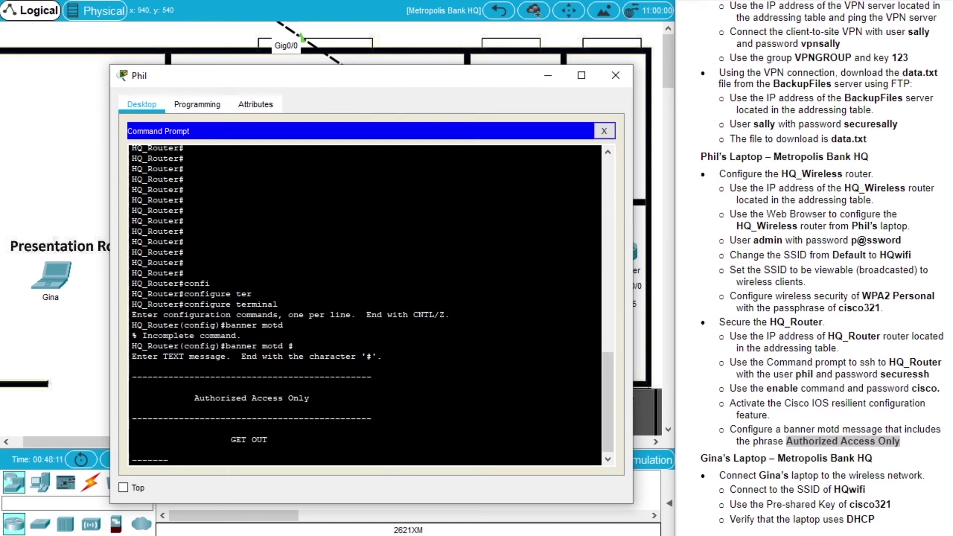
{"action": "type", "text": "---------------------------------------"}
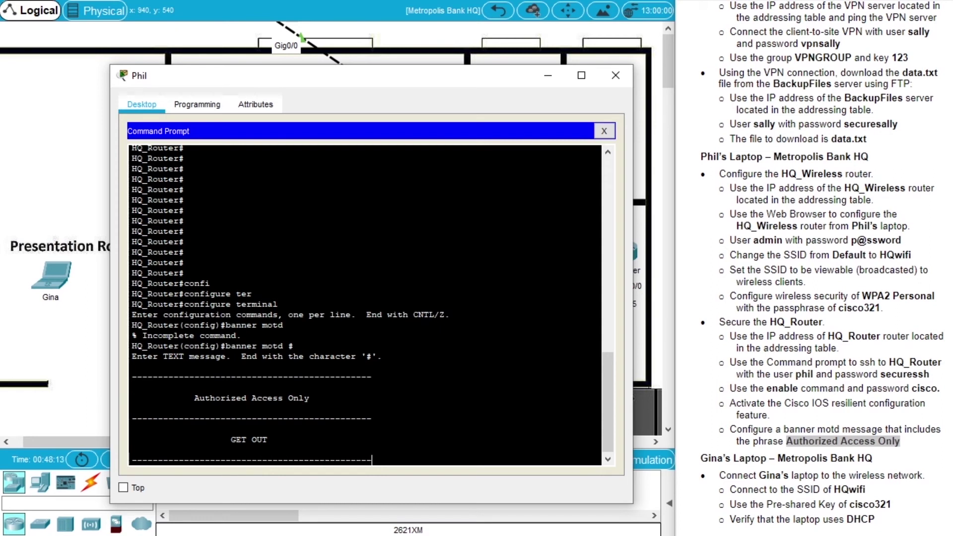
{"action": "key", "text": "Return"}
{"action": "key", "text": "Return"}
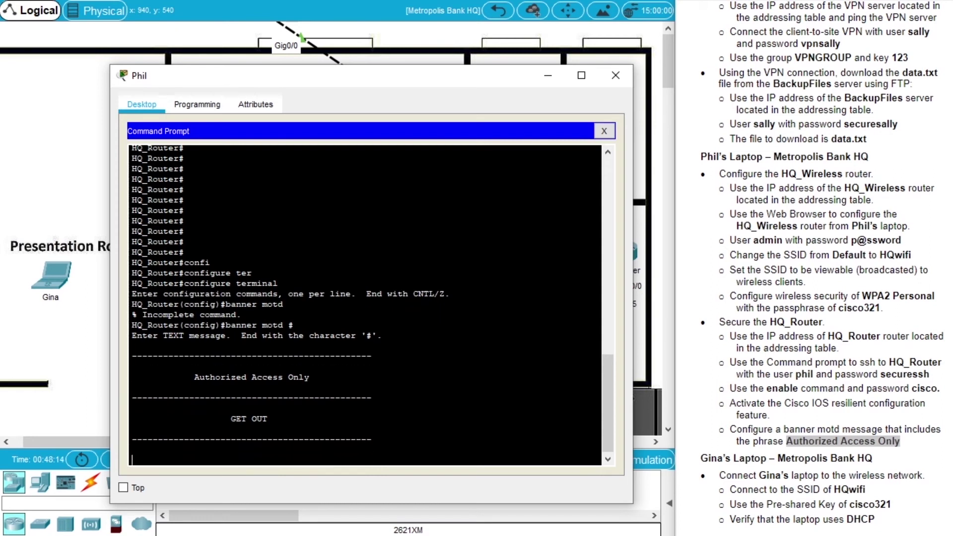
{"action": "type", "text": "#"}
{"action": "key", "text": "Return"}
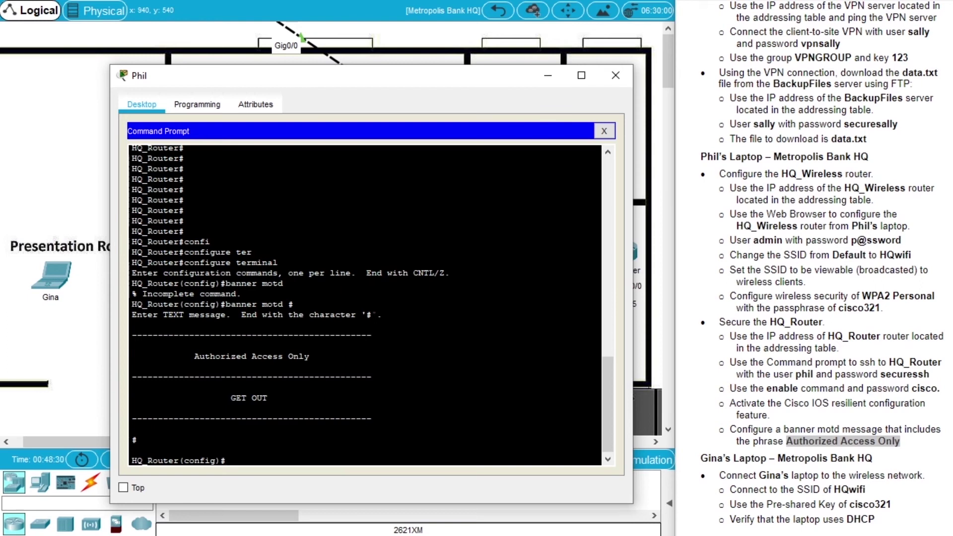
Exit configuration mode and close the SSH session to HQ_Router
{"action": "left_click_drag", "start_coordinate": [384, 315], "coordinate": [133, 429]}
{"action": "type", "text": "exit"}
{"action": "key", "text": "Return"}
{"action": "key", "text": "Up"}
{"action": "key", "text": "Return"}
{"action": "key", "text": "Up"}
{"action": "key", "text": "Return"}
{"action": "type", "text": "exit"}
{"action": "key", "text": "Return"}
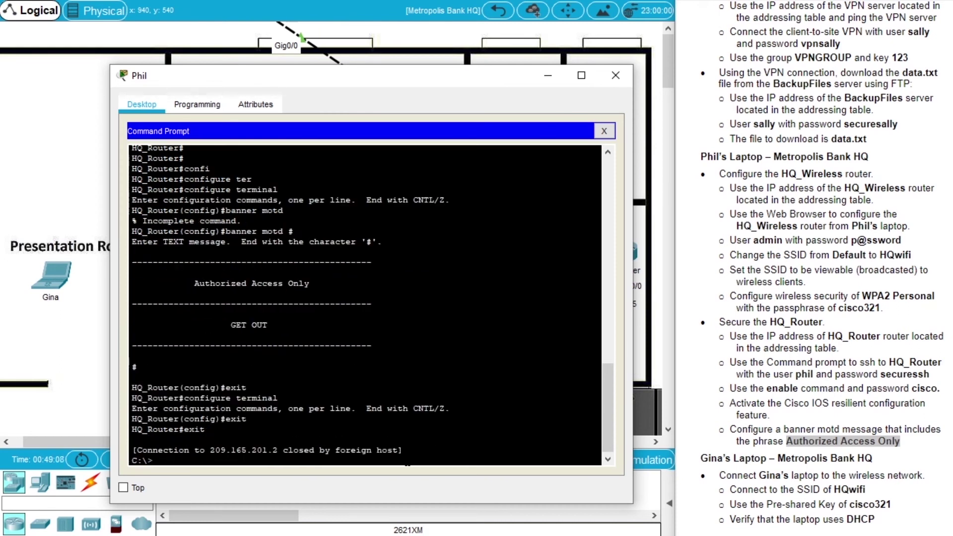
{"action": "key", "text": "Return"}
{"action": "key", "text": "Return"}
{"action": "key", "text": "Return"}
{"action": "key", "text": "Return"}
{"action": "key", "text": "Return"}
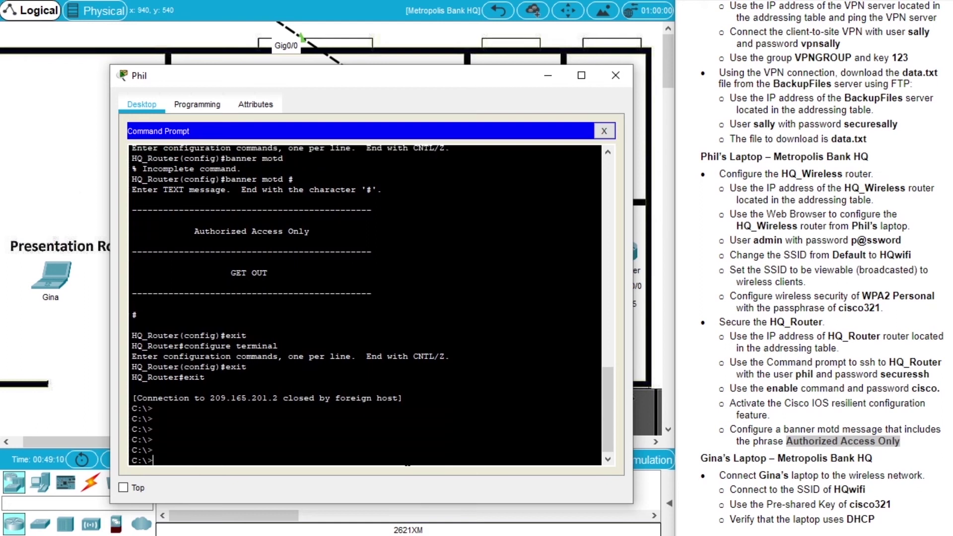
Reconnect to HQ_Router at 209.165.201.2 over SSH and enter the password
{"action": "key", "text": "Up"}
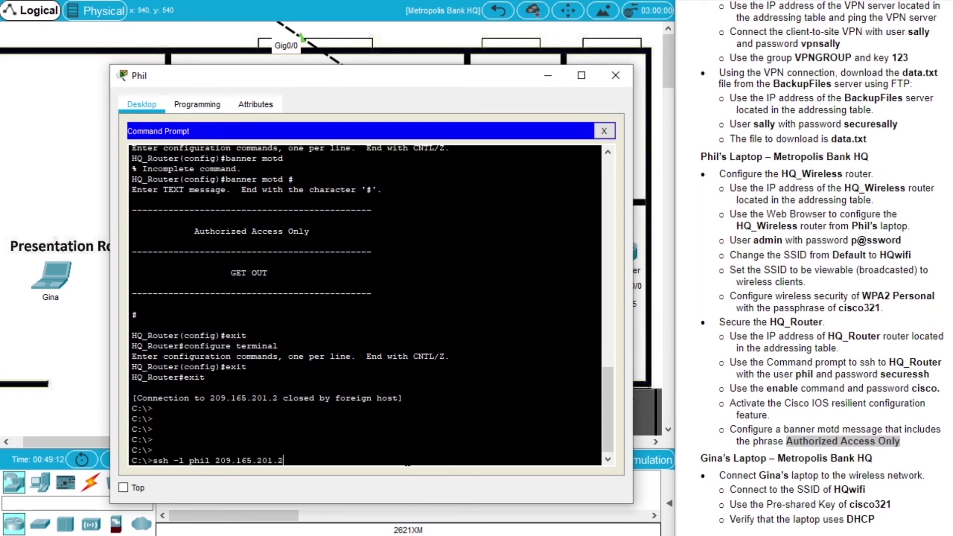
{"action": "key", "text": "Return"}
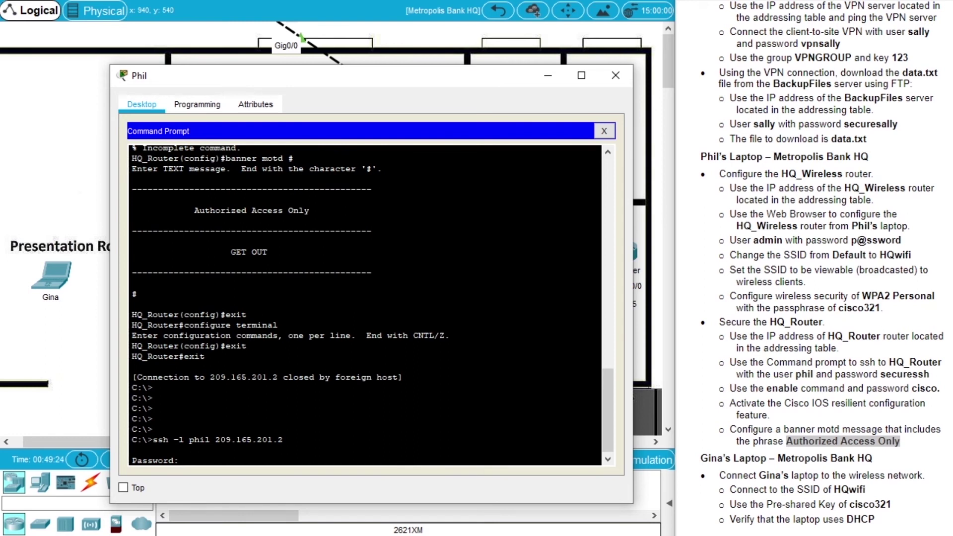
{"action": "key", "text": "Return"}
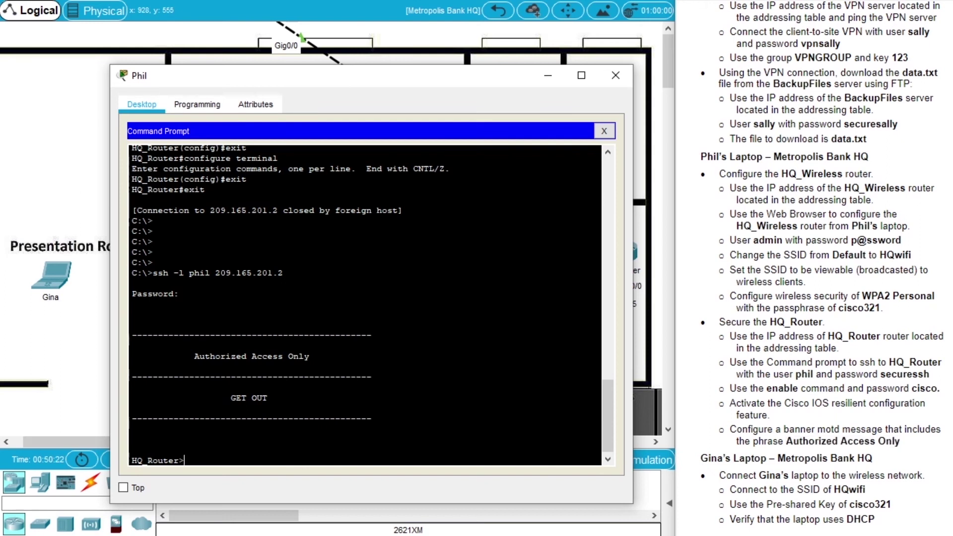
Close the administrator laptop and open the Presentation Room laptop, sizing it to show its Desktop apps
{"action": "double_click", "coordinate": [777, 475]}
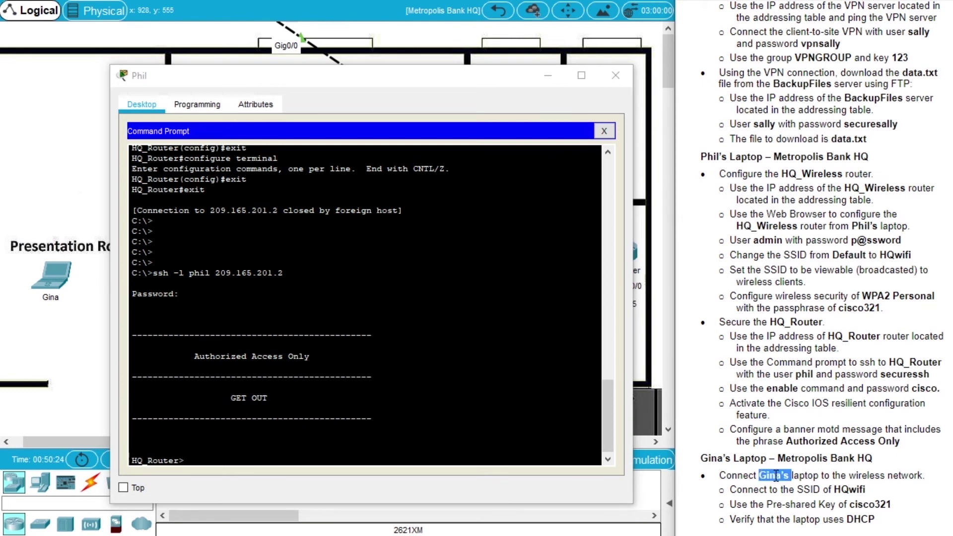
{"action": "left_click", "coordinate": [612, 80]}
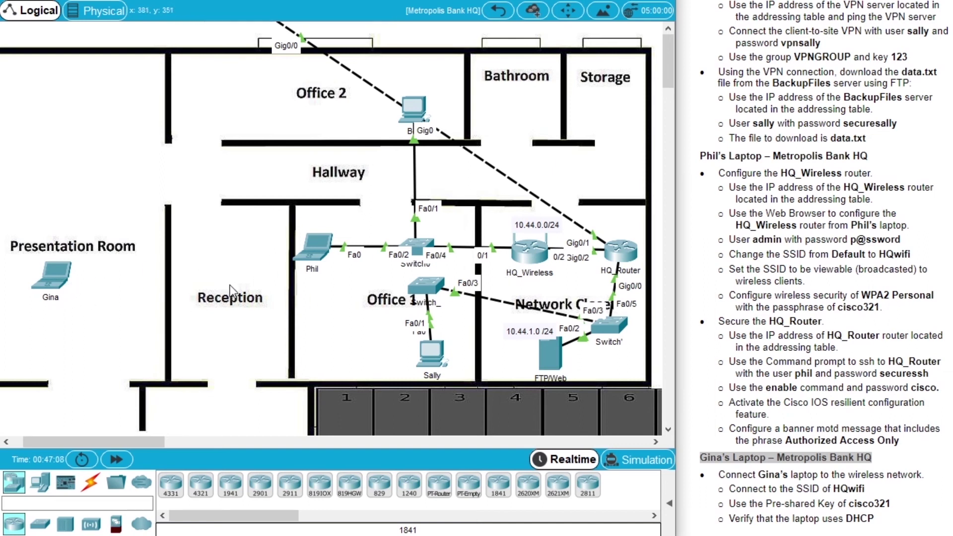
{"action": "left_click", "coordinate": [58, 279]}
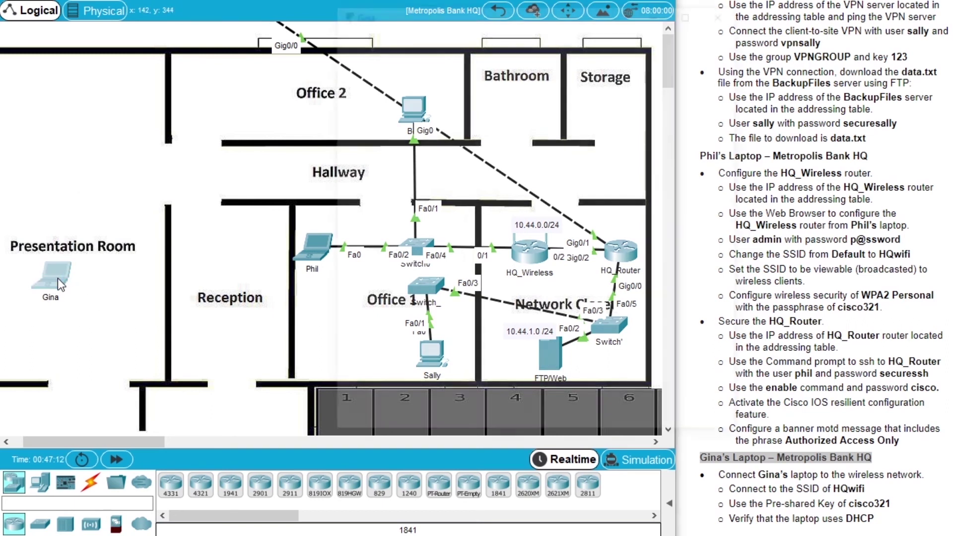
{"action": "left_click_drag", "start_coordinate": [632, 43], "coordinate": [312, 65]}
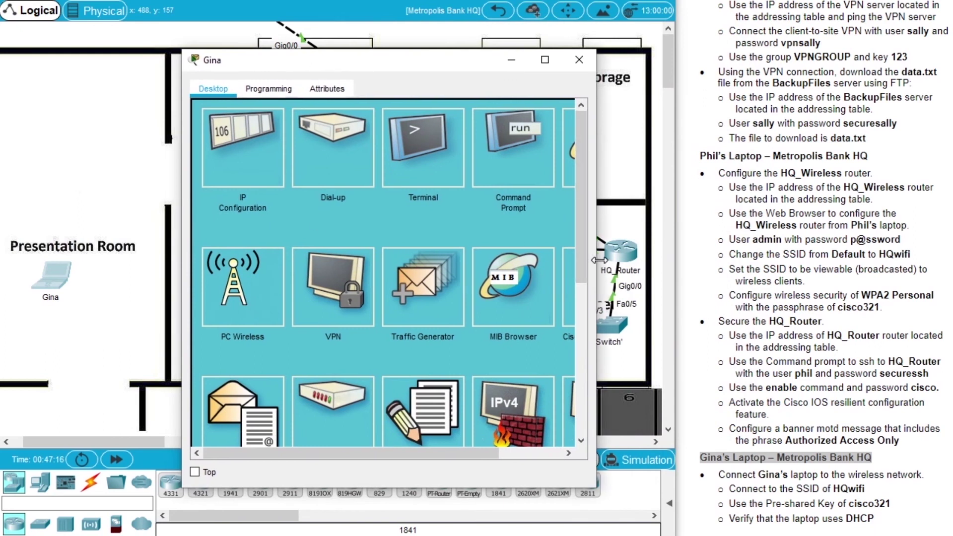
{"action": "left_click_drag", "start_coordinate": [597, 258], "coordinate": [628, 258]}
{"action": "left_click_drag", "start_coordinate": [388, 68], "coordinate": [387, 76]}
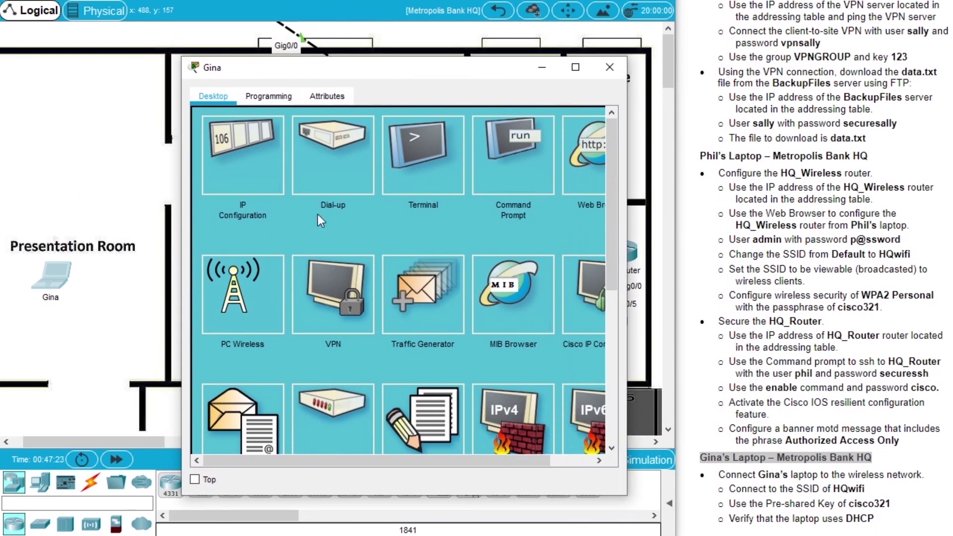
Join the laptop to HQwifi in PC Wireless using the WPA2 pre-shared key
{"action": "left_click", "coordinate": [239, 302]}
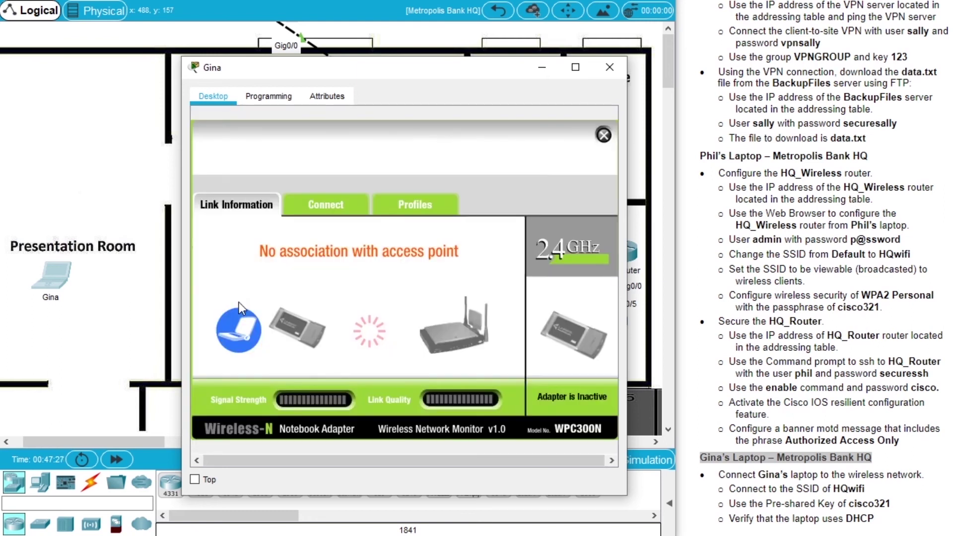
{"action": "left_click", "coordinate": [349, 209]}
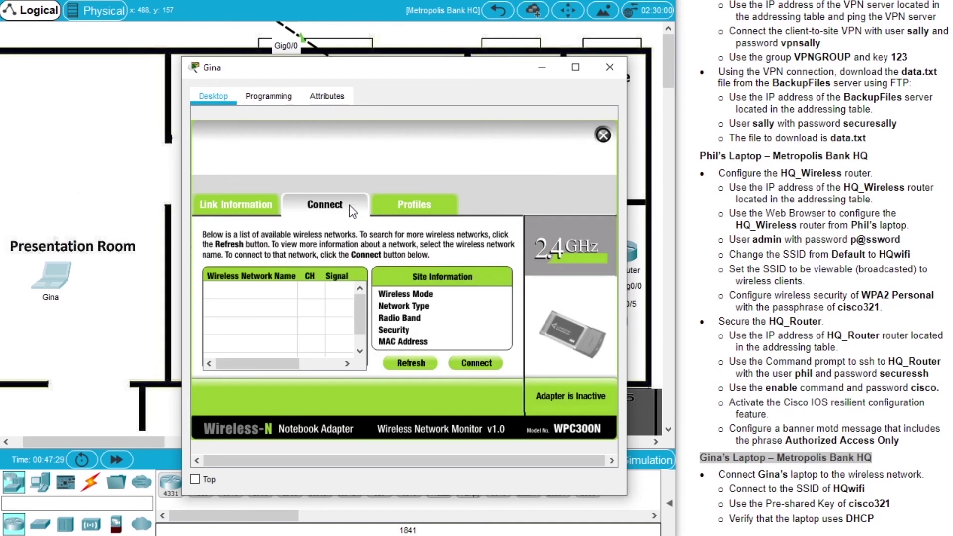
{"action": "left_click", "coordinate": [411, 364]}
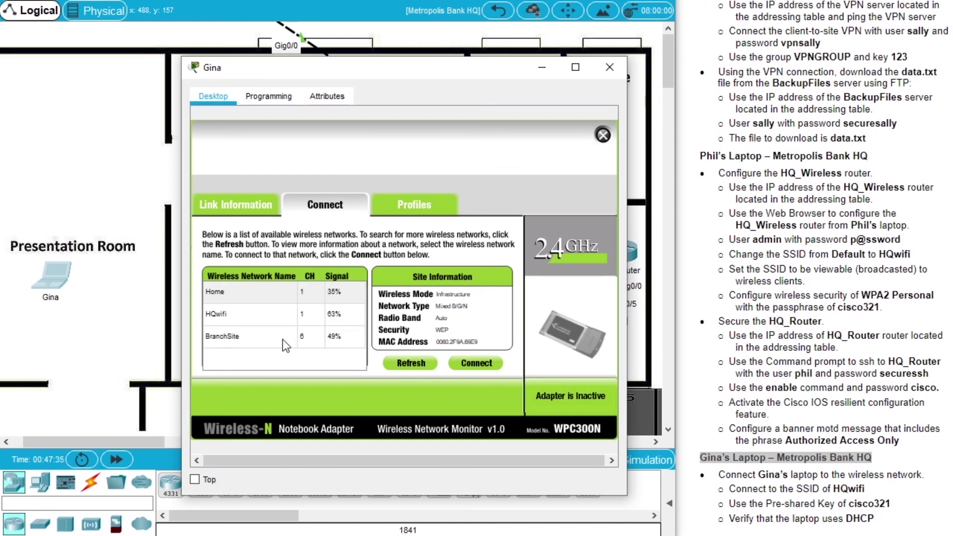
{"action": "left_click", "coordinate": [221, 316]}
{"action": "left_click_drag", "start_coordinate": [492, 68], "coordinate": [309, 54]}
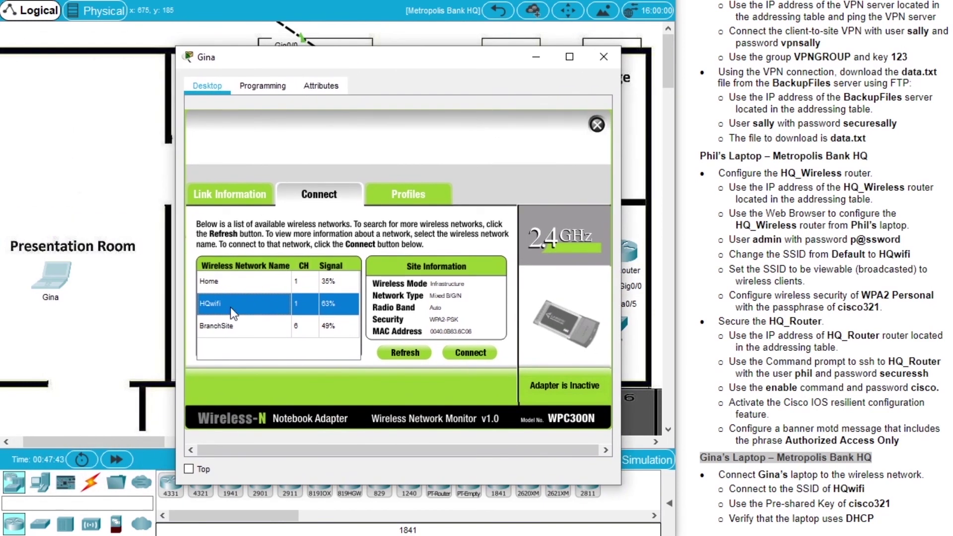
{"action": "left_click", "coordinate": [475, 353]}
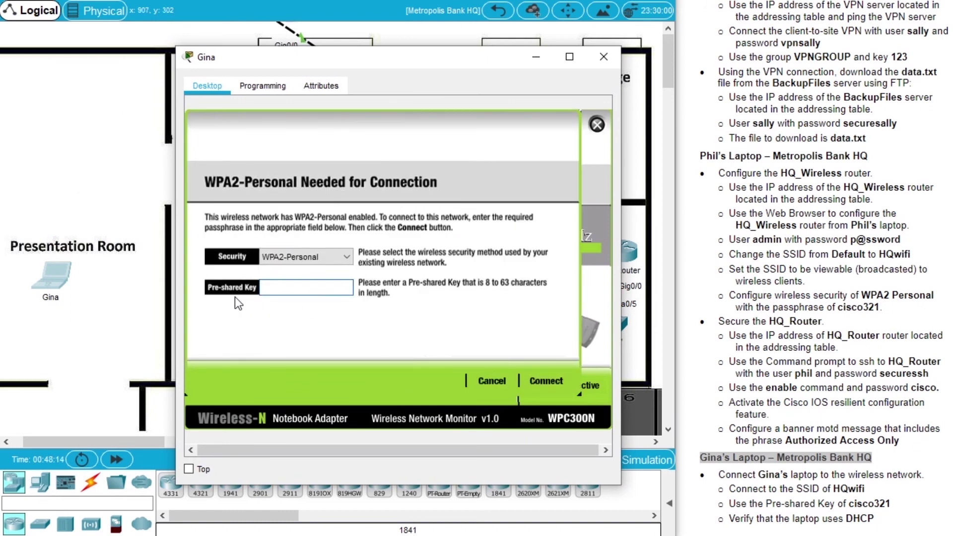
{"action": "type", "text": "cisco"}
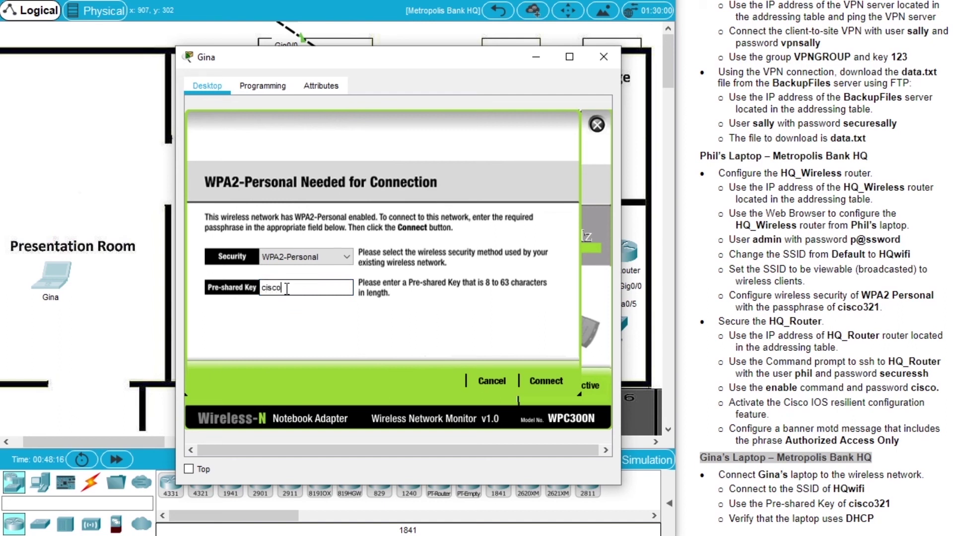
{"action": "type", "text": "321"}
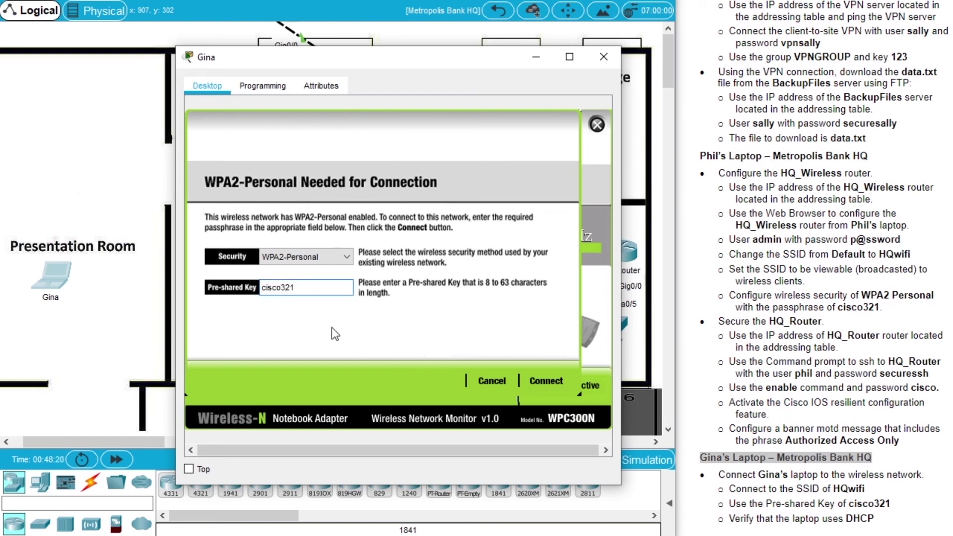
{"action": "left_click", "coordinate": [545, 380]}
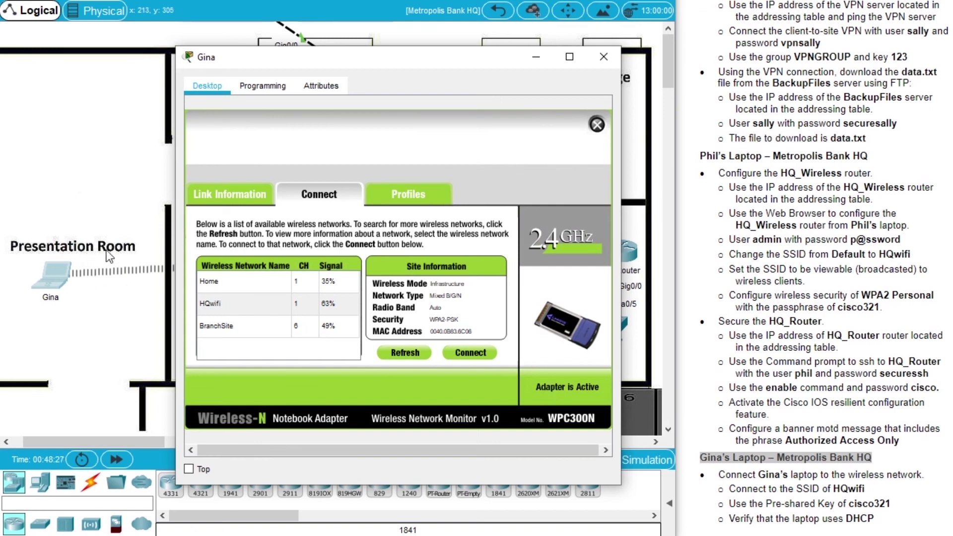
{"action": "left_click_drag", "start_coordinate": [284, 62], "coordinate": [300, 331]}
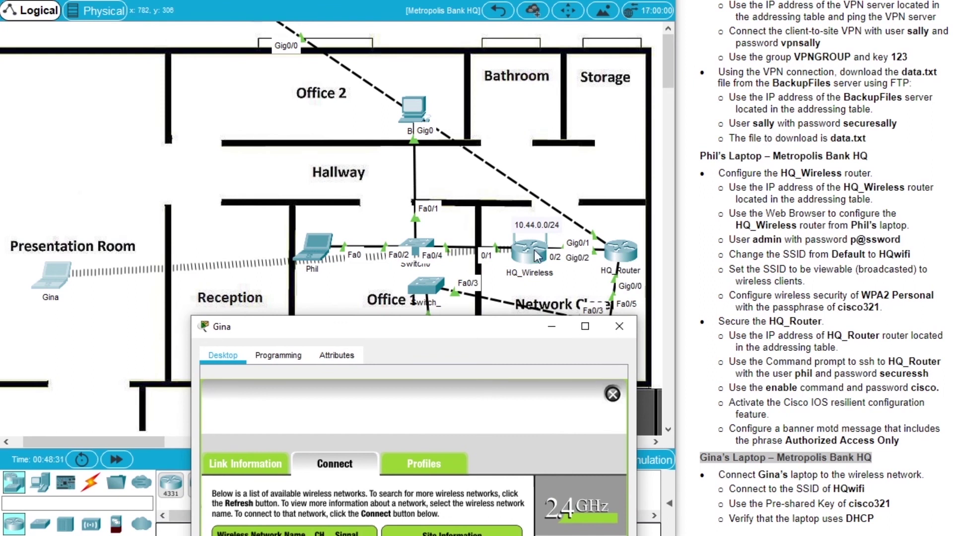
Ping the FTP/Web server 10.44.1.252 twice from the laptop's Command Prompt
{"action": "left_click_drag", "start_coordinate": [482, 334], "coordinate": [472, 102]}
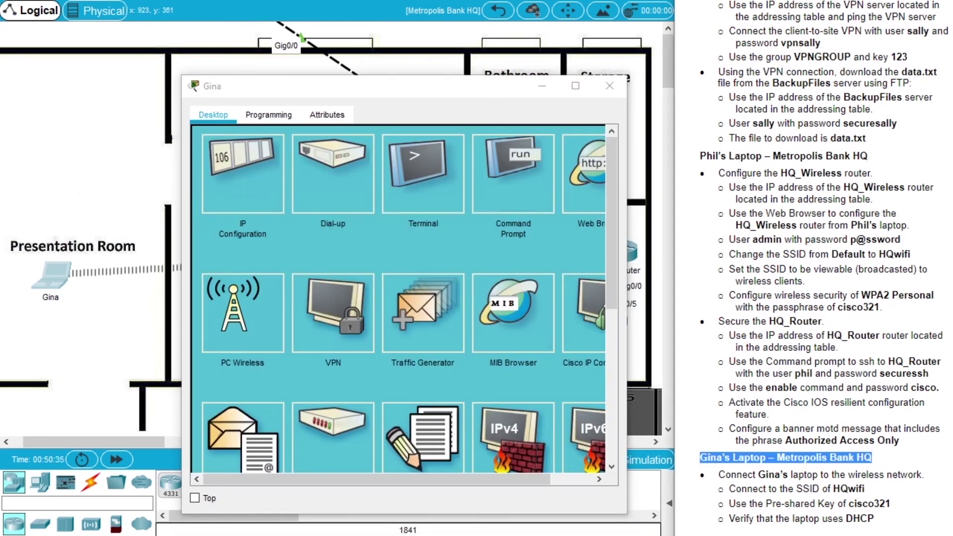
{"action": "scroll", "coordinate": [825, 194], "scroll_direction": "up", "scroll_amount": 10}
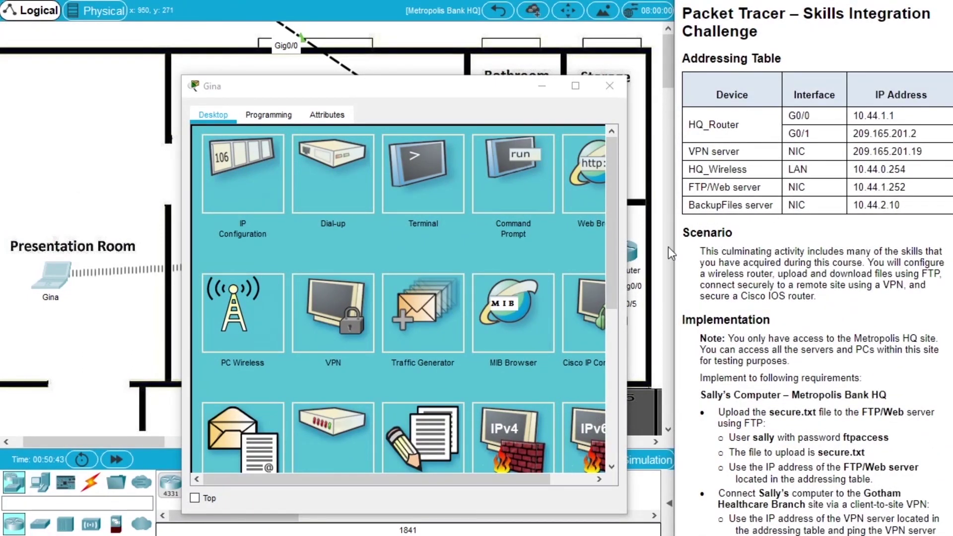
{"action": "left_click", "coordinate": [511, 194]}
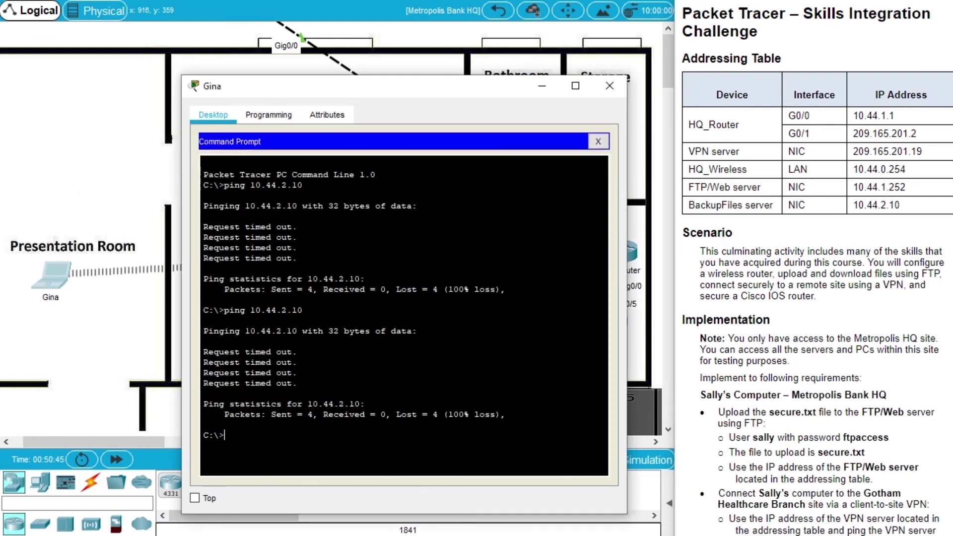
{"action": "type", "text": "ping 10.44.1.252"}
{"action": "key", "text": "Return"}
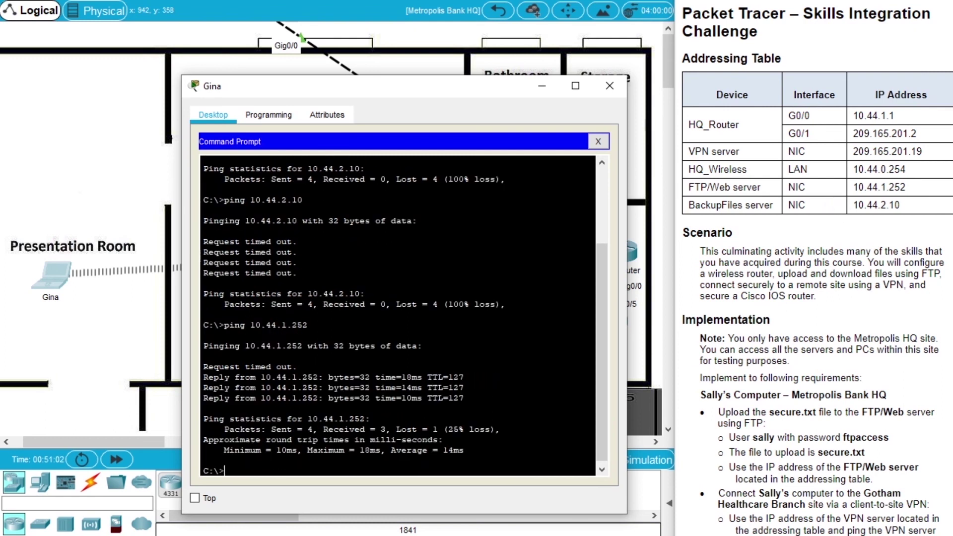
{"action": "key", "text": "Up"}
{"action": "key", "text": "Return"}
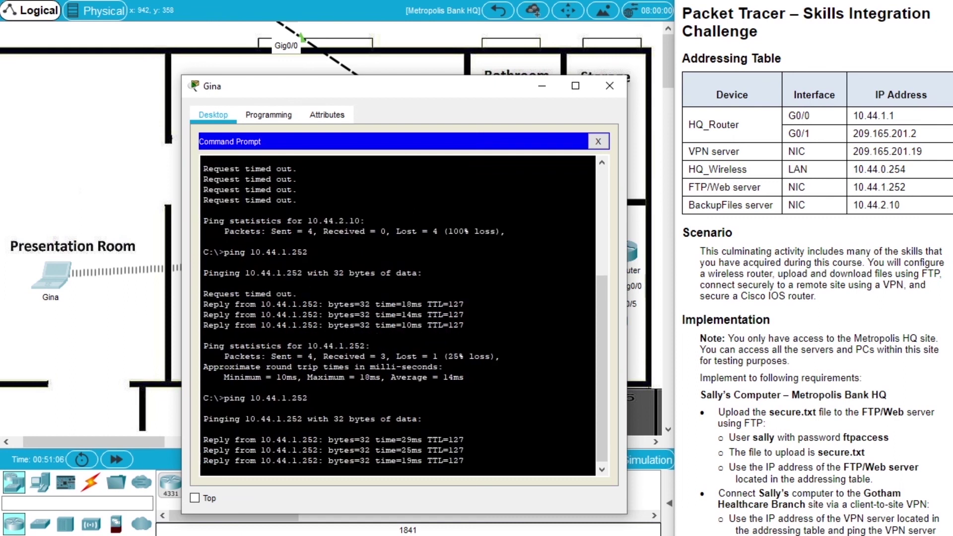
{"action": "left_click_drag", "start_coordinate": [466, 94], "coordinate": [341, 70]}
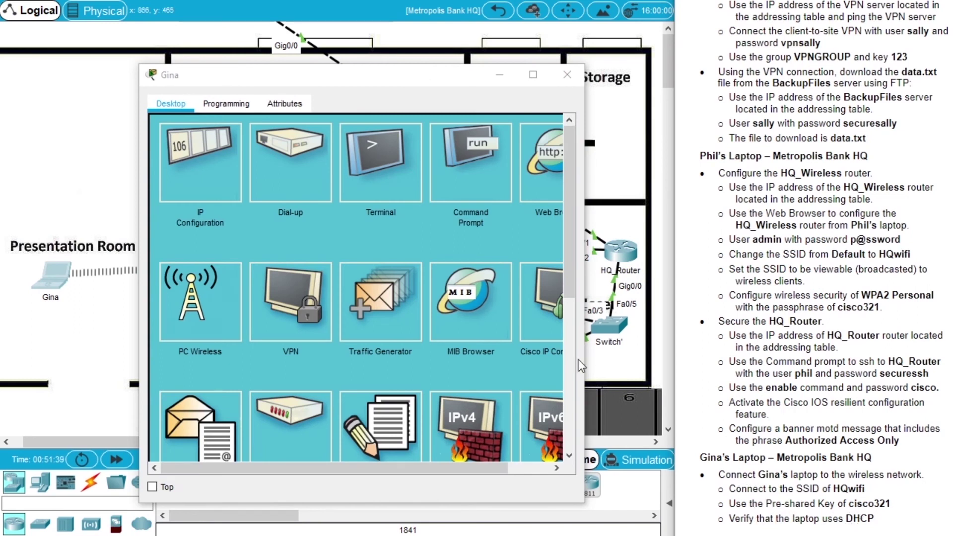
Check that the laptop's IP Configuration shows DHCP with address 10.44.0.4
{"action": "left_click_drag", "start_coordinate": [140, 242], "coordinate": [113, 243]}
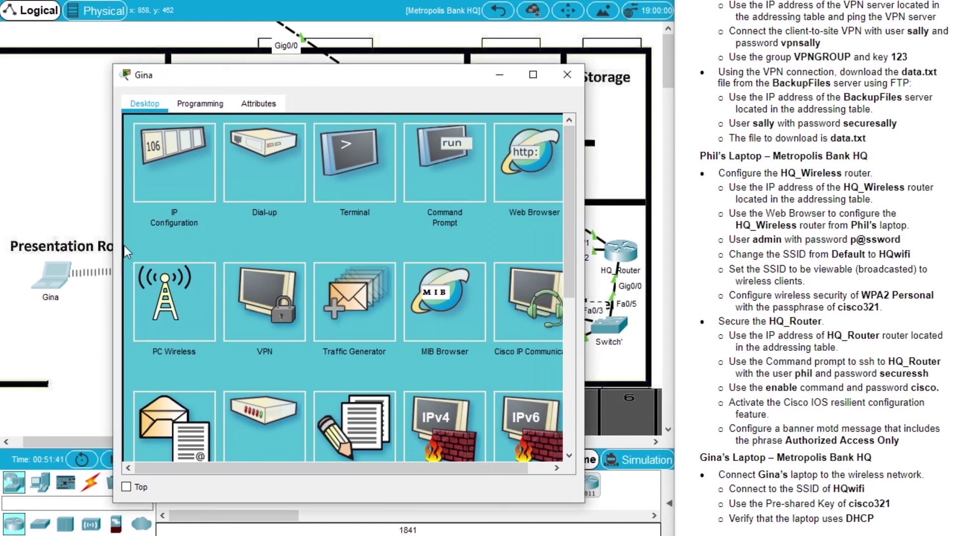
{"action": "left_click", "coordinate": [177, 187]}
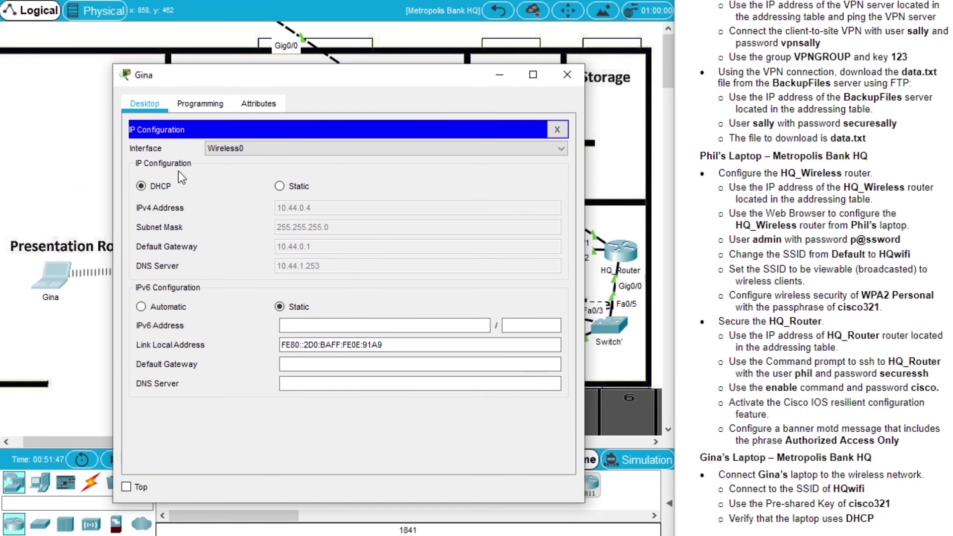